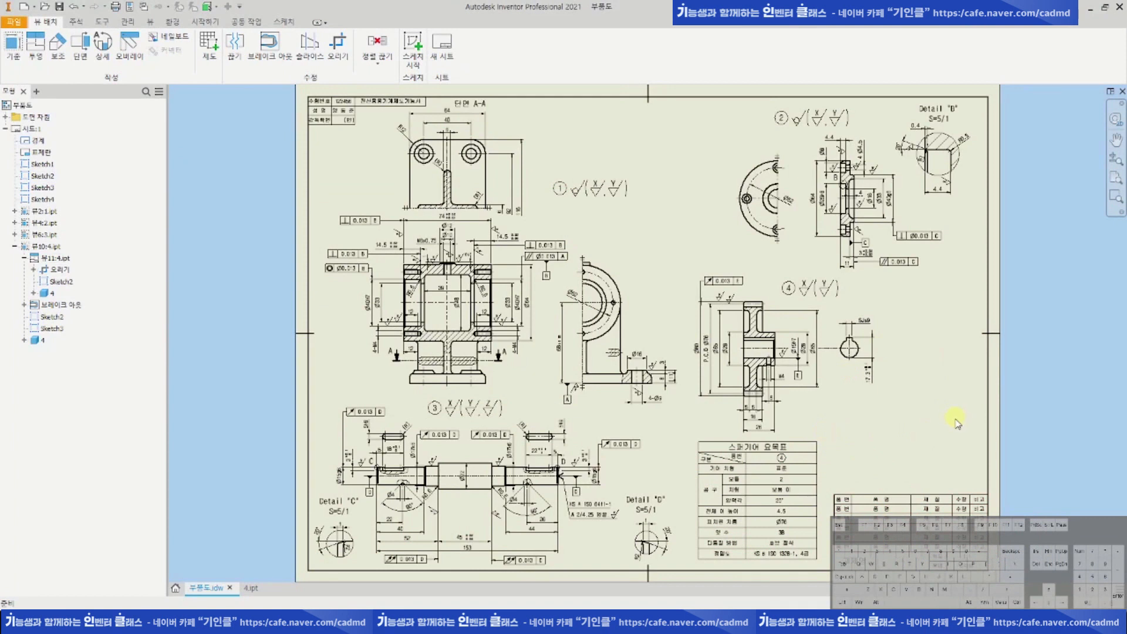
- Open the sheet's title block definition for editing and replace the text beside 과제명 with 동력전달장치
right_click(47, 156)
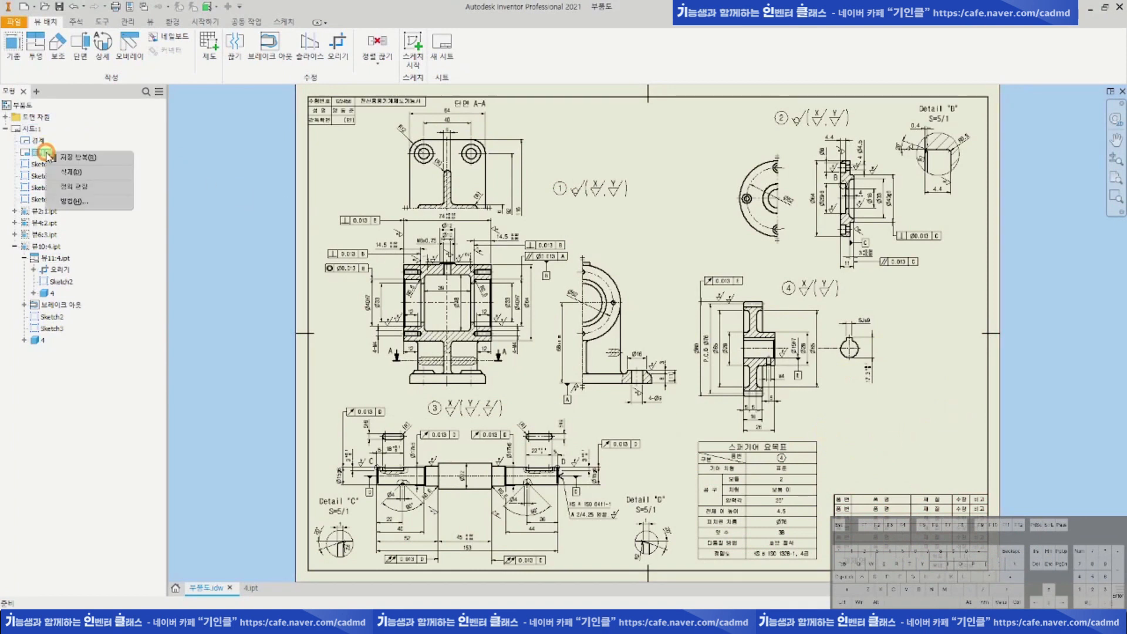
left_click(74, 186)
left_click(878, 469)
scroll(694, 427, "up", 5)
left_click(714, 447)
double_click(714, 447)
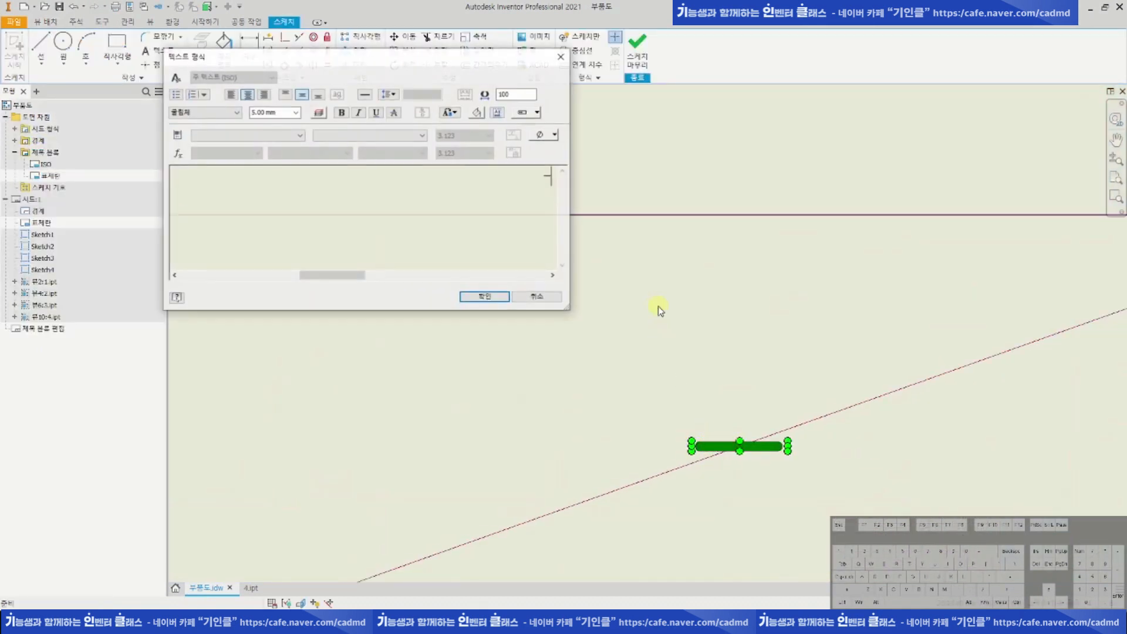
type("동력전달장ㅊ")
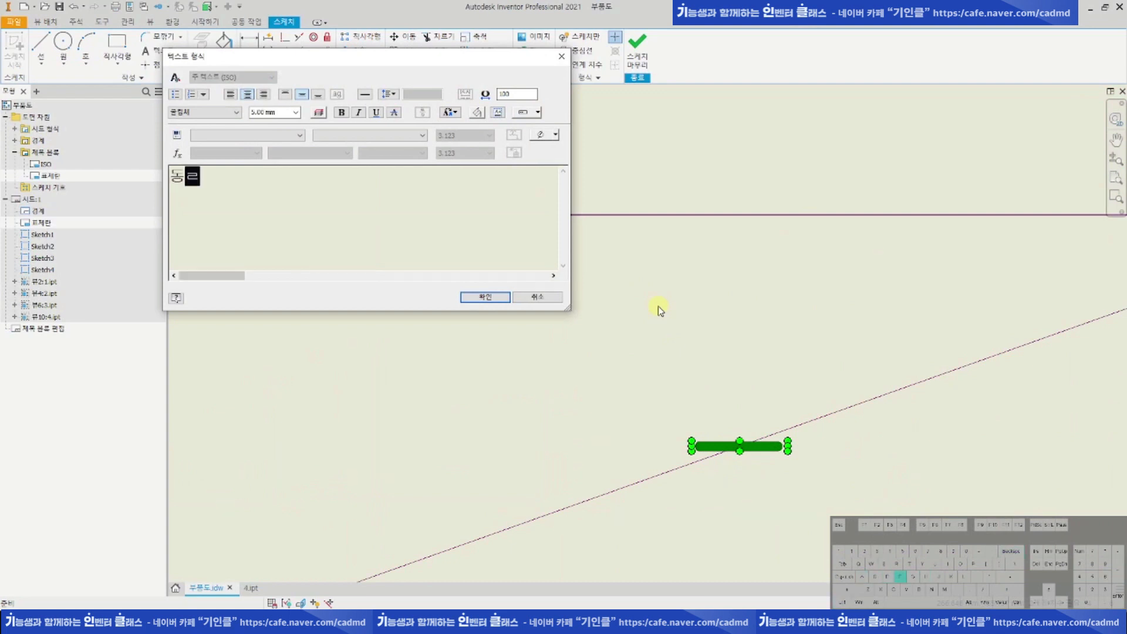
type("ㅣ")
left_click(485, 297)
- Finish the title block sketch and save the edits to the title block
scroll(580, 359, "down", 2)
middle_click_drag(701, 343, 655, 365)
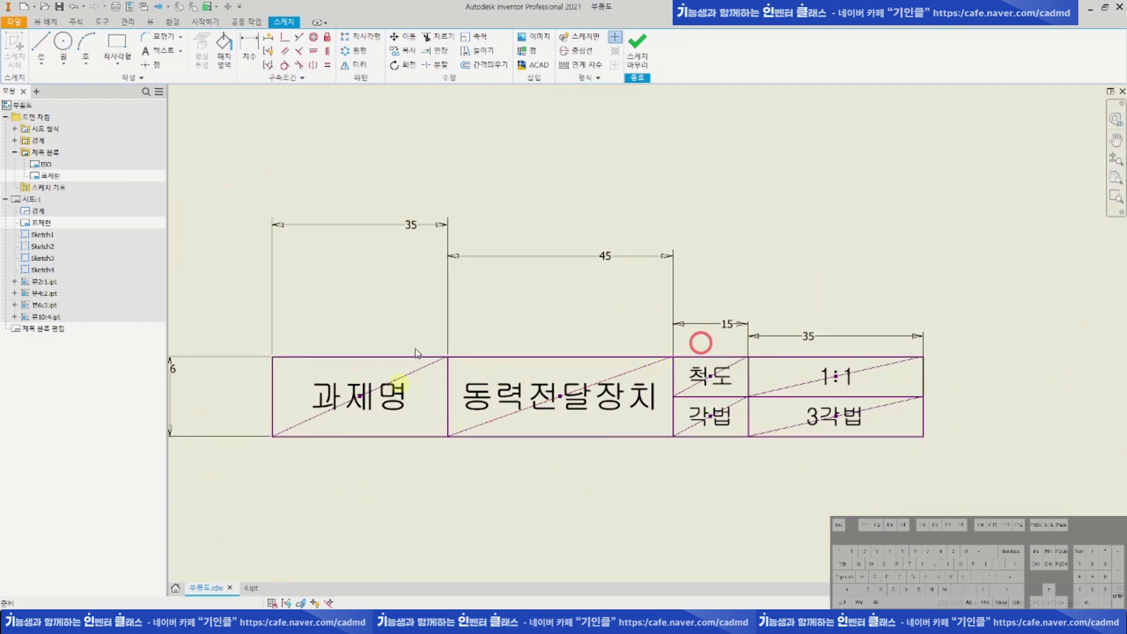
left_click(642, 63)
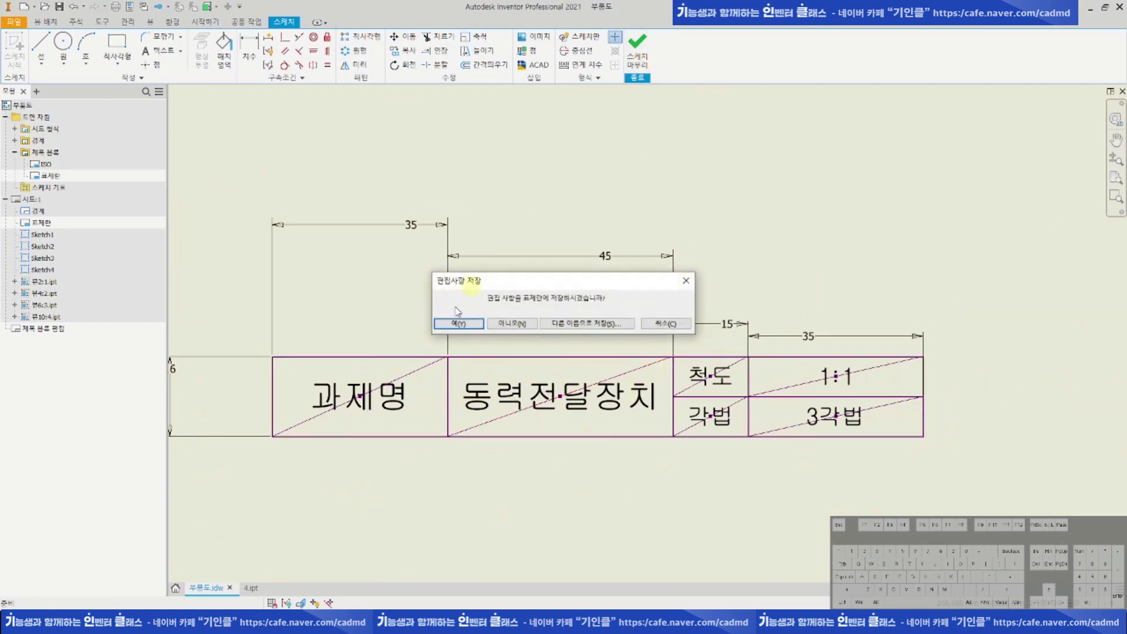
left_click(452, 324)
- Open the parts table sketch above the title block for editing and delete the table's topmost row
middle_click_drag(647, 444, 712, 529)
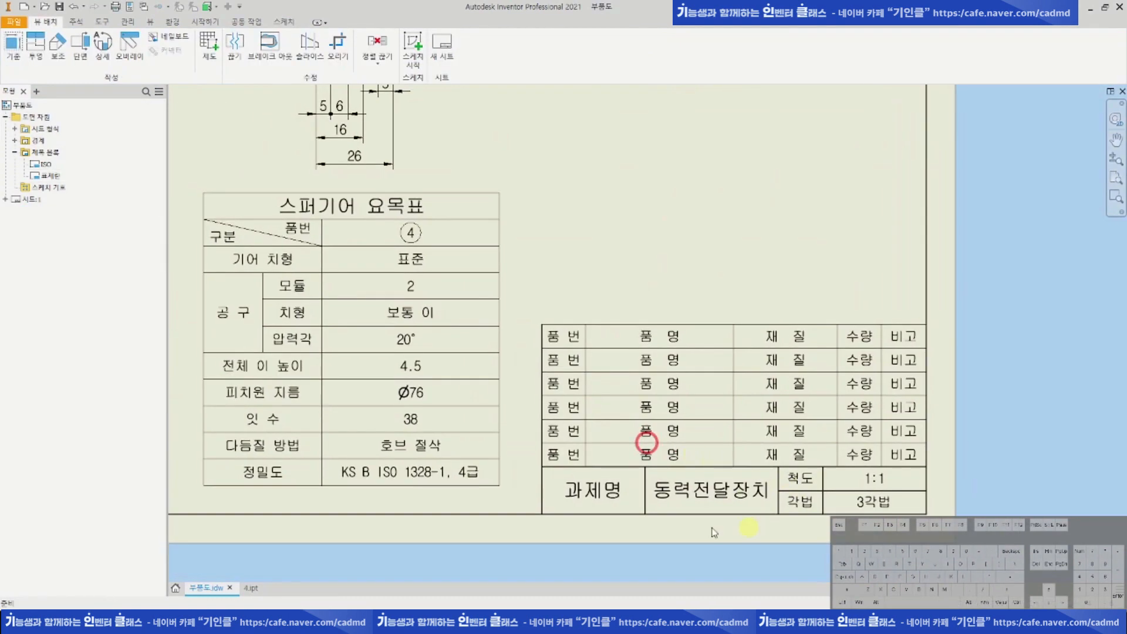
left_click(790, 261)
scroll(717, 428, "down", 3)
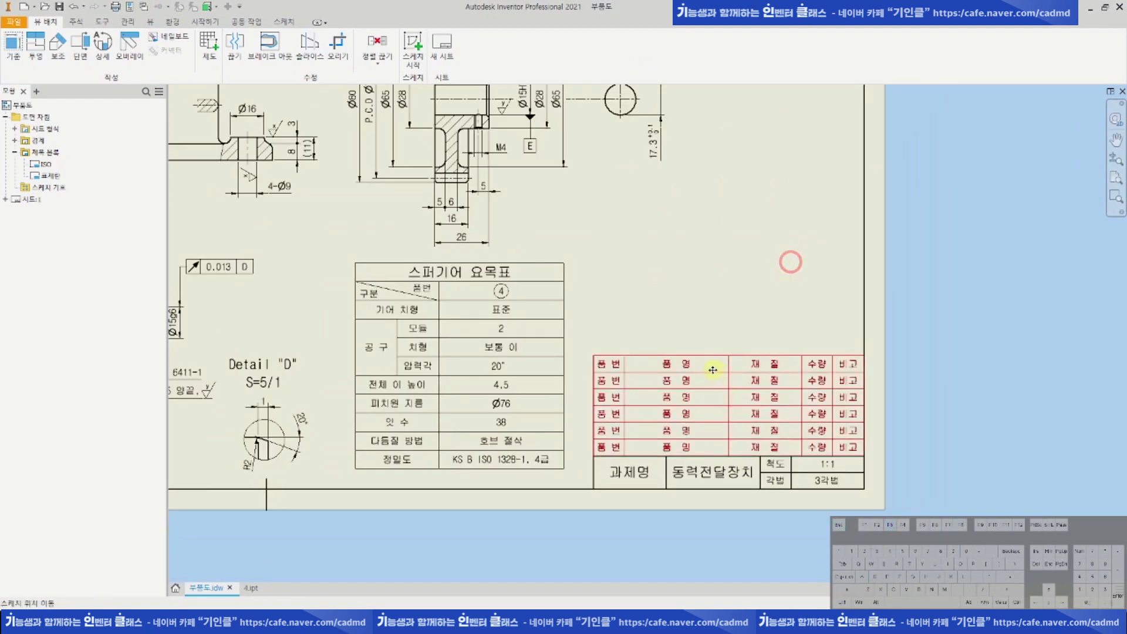
scroll(735, 458, "down", 3)
middle_click_drag(727, 368, 743, 421)
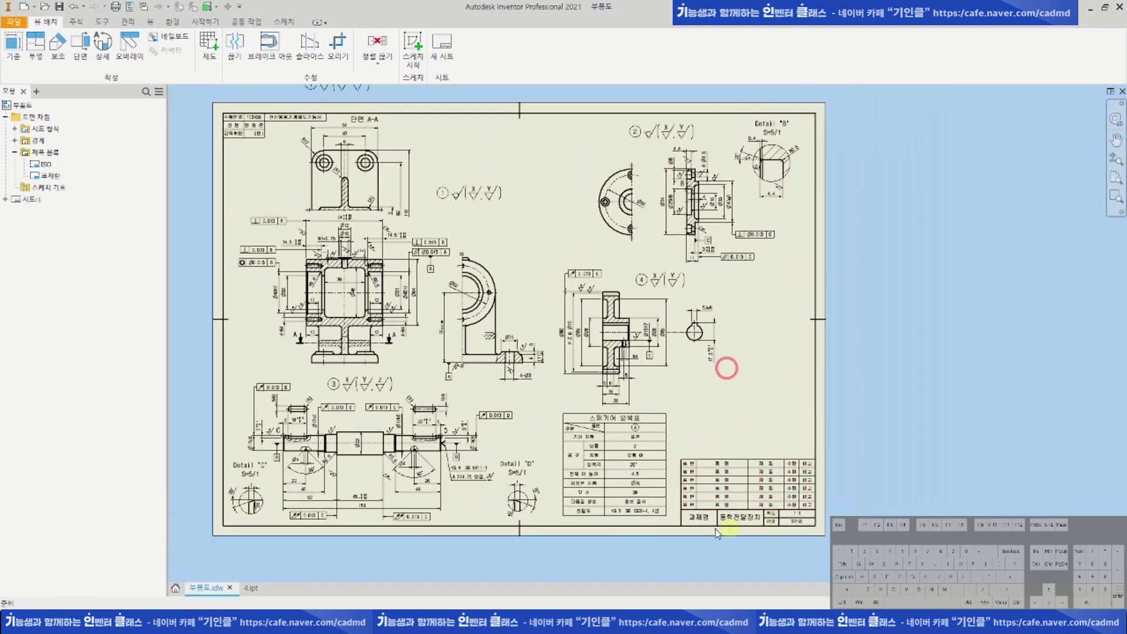
scroll(723, 486, "up", 3)
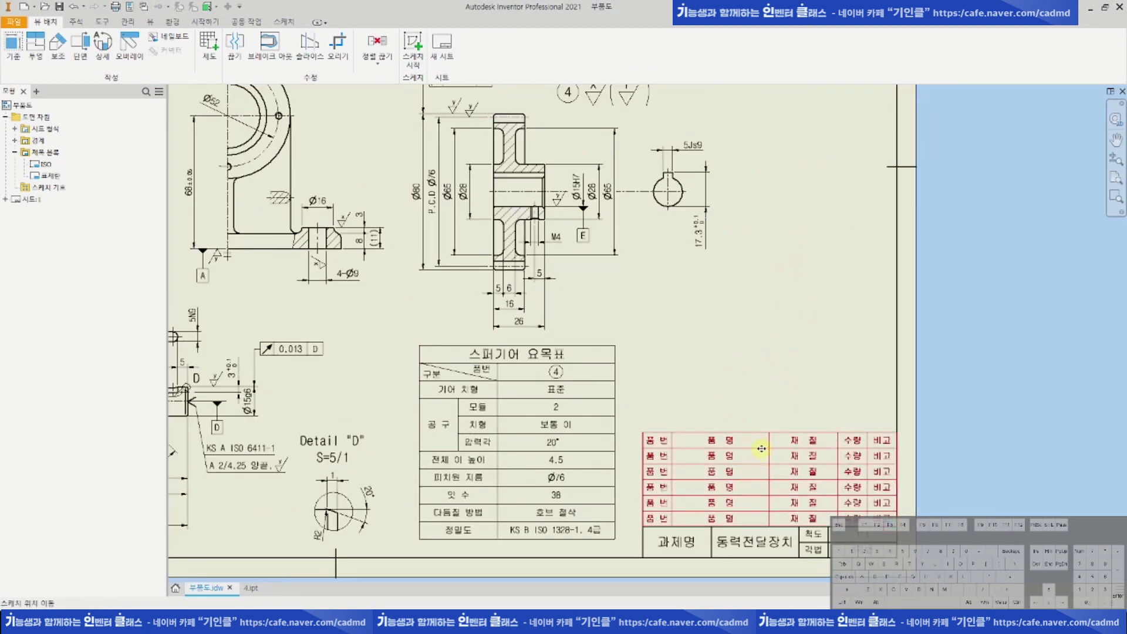
scroll(763, 458, "up", 3)
left_click(717, 463)
double_click(701, 399)
middle_click_drag(562, 463, 562, 448)
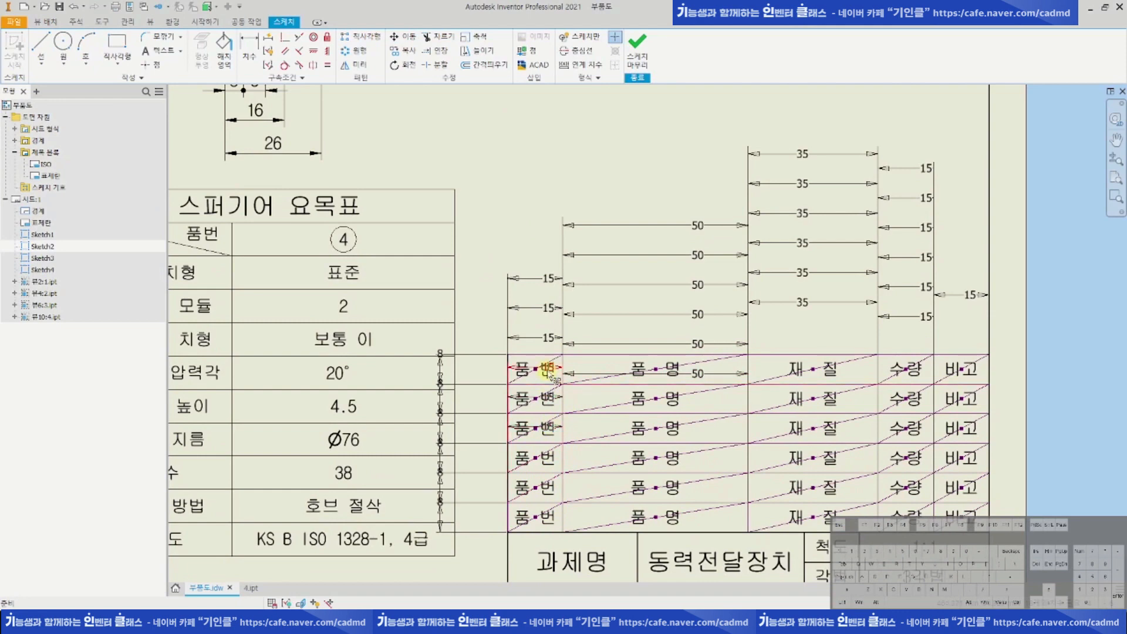
left_click_drag(1017, 330, 485, 376)
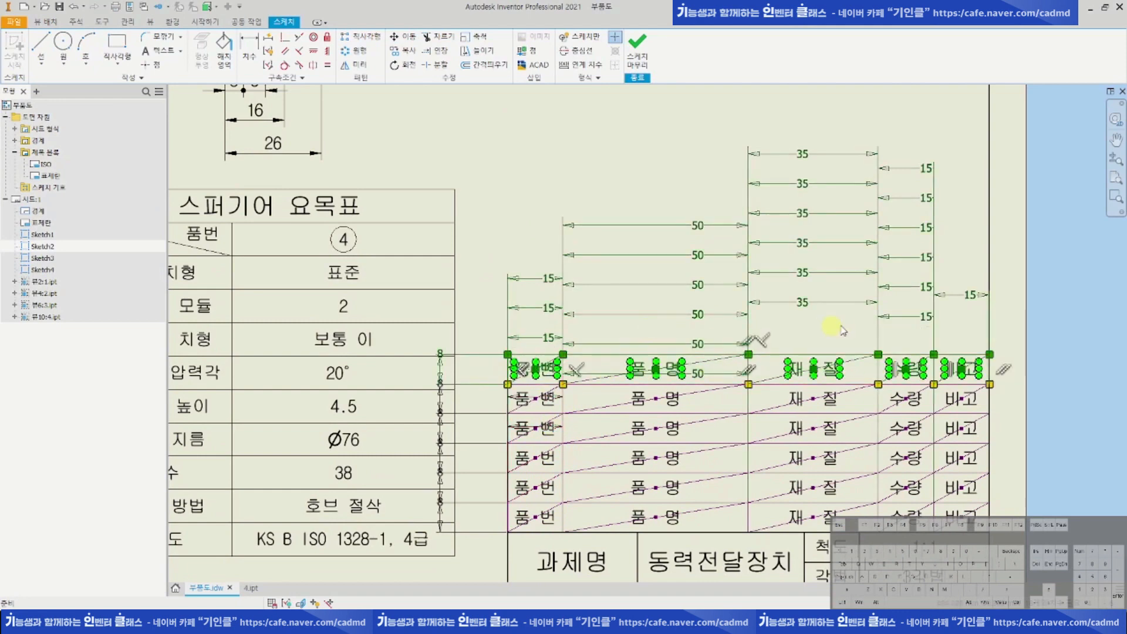
key("Delete")
- Change the 품번 text in the row directly above the parts table's header row to 1
scroll(558, 403, "up", 2)
scroll(596, 417, "down", 3)
middle_click_drag(631, 475, 632, 451)
scroll(578, 460, "up", 5)
key("Escape")
left_click(604, 456)
double_click(603, 456)
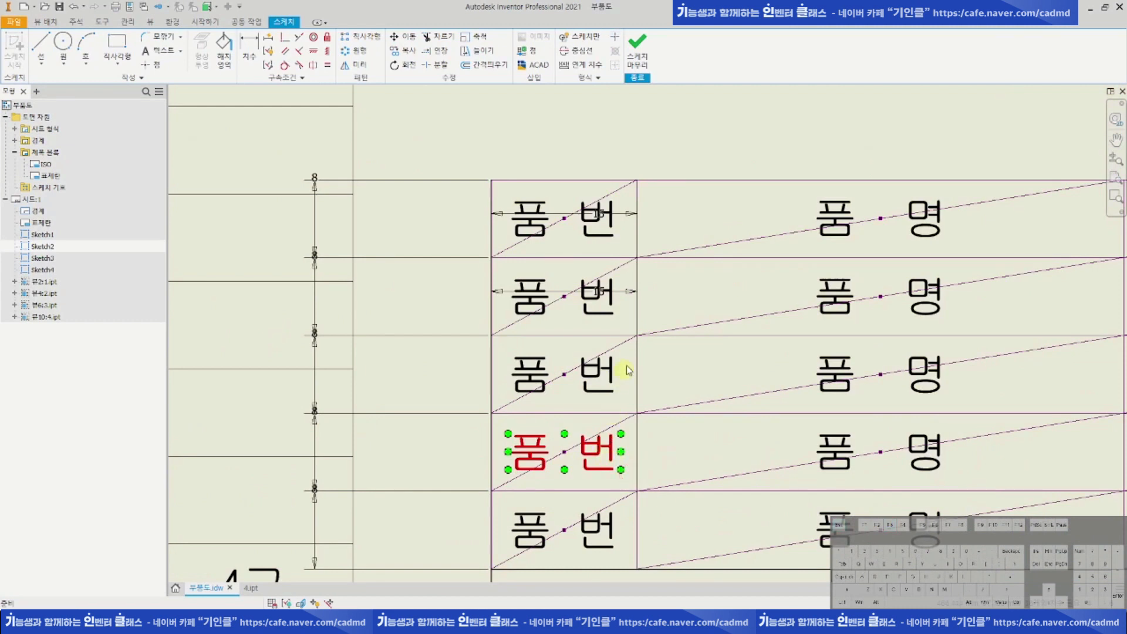
type("1")
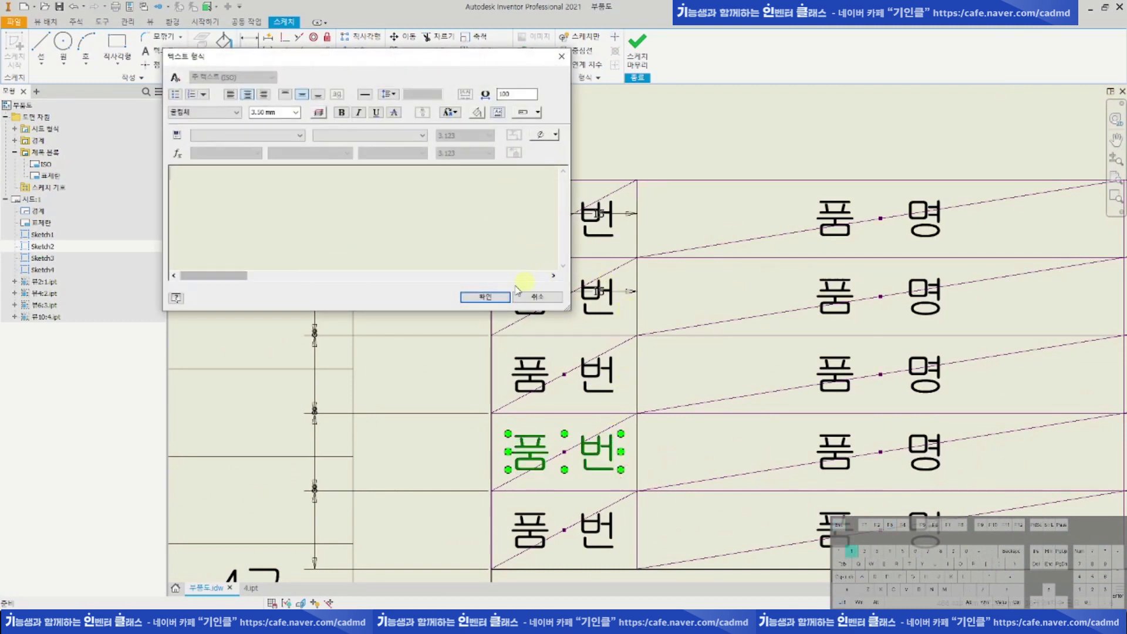
left_click(485, 297)
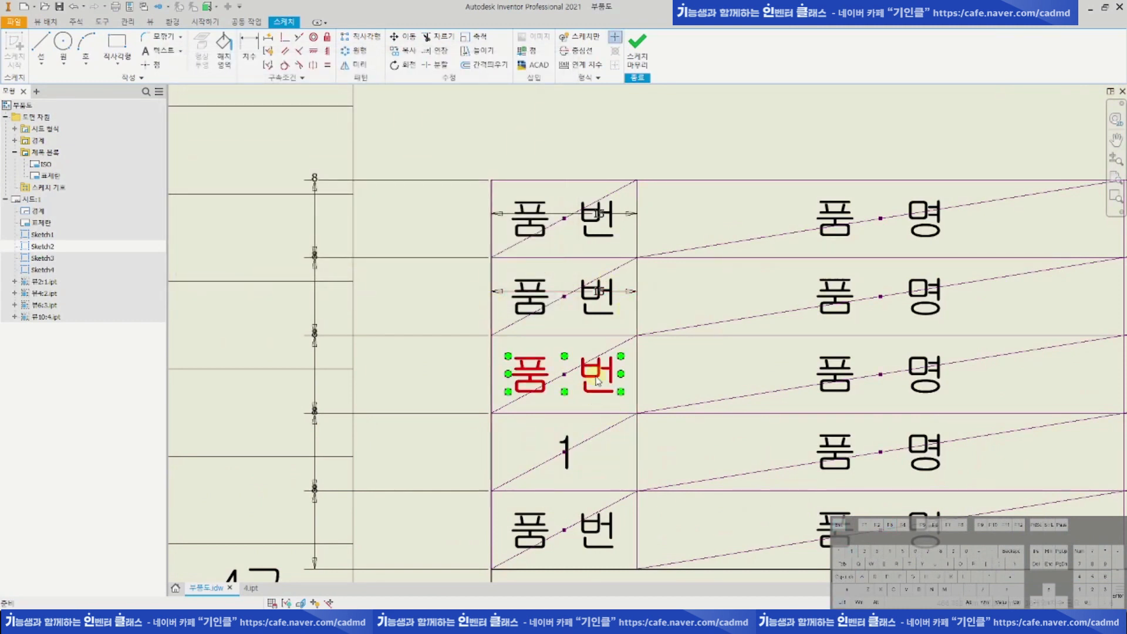
- Number the next three rows upward in the 품번 column as 2, 3 and 4
double_click(594, 373)
type("2")
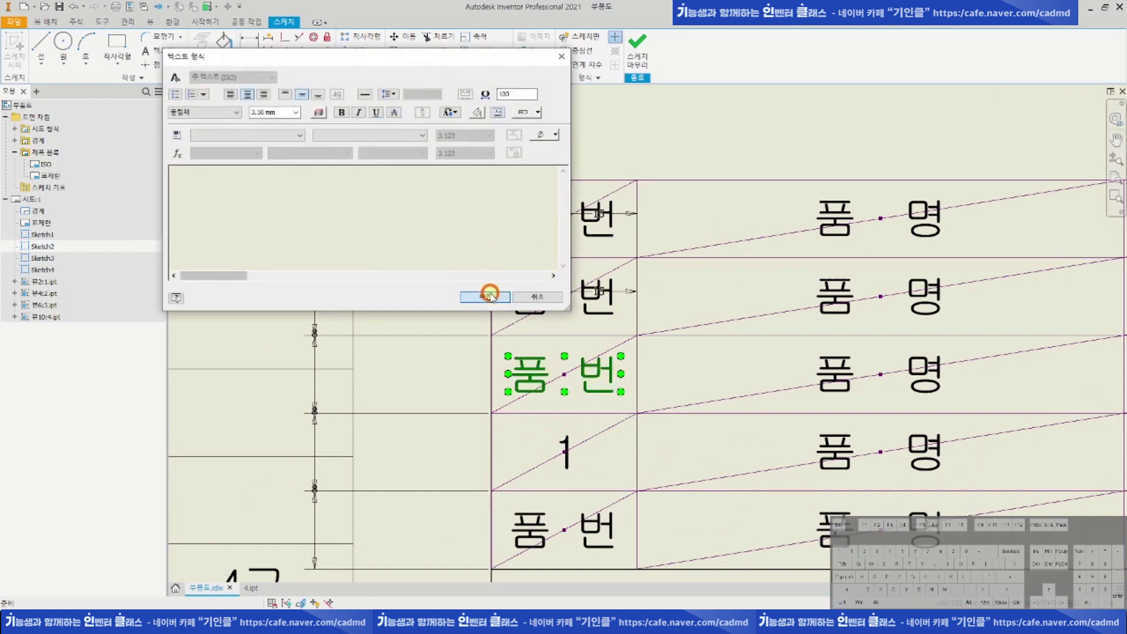
left_click(488, 297)
double_click(596, 294)
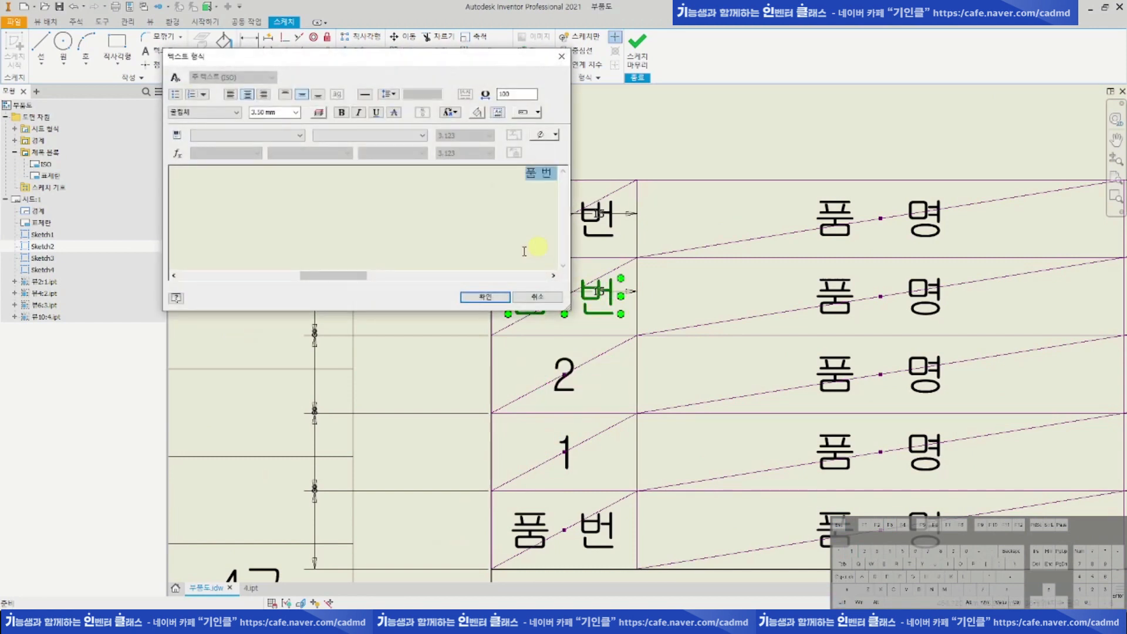
left_click(485, 297)
double_click(599, 238)
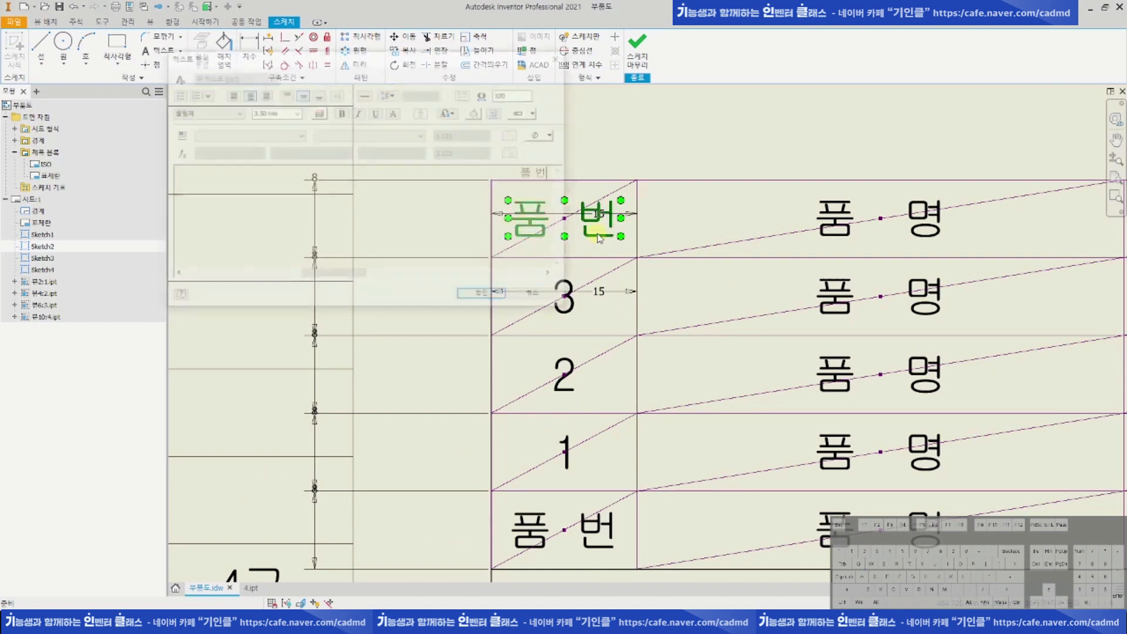
type("4")
left_click(485, 297)
- Set the 품명 cell of part row 1 to 본체
scroll(755, 382, "up", 3)
scroll(705, 398, "down", 3)
scroll(705, 398, "up", 5)
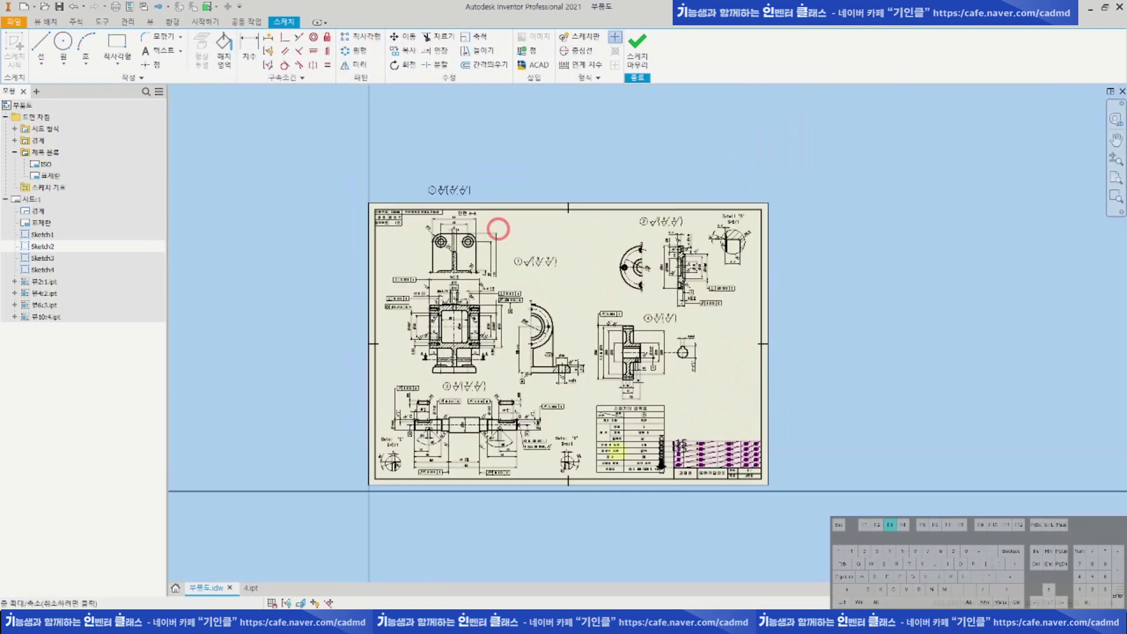
scroll(699, 440, "down", 3)
scroll(699, 441, "down", 5)
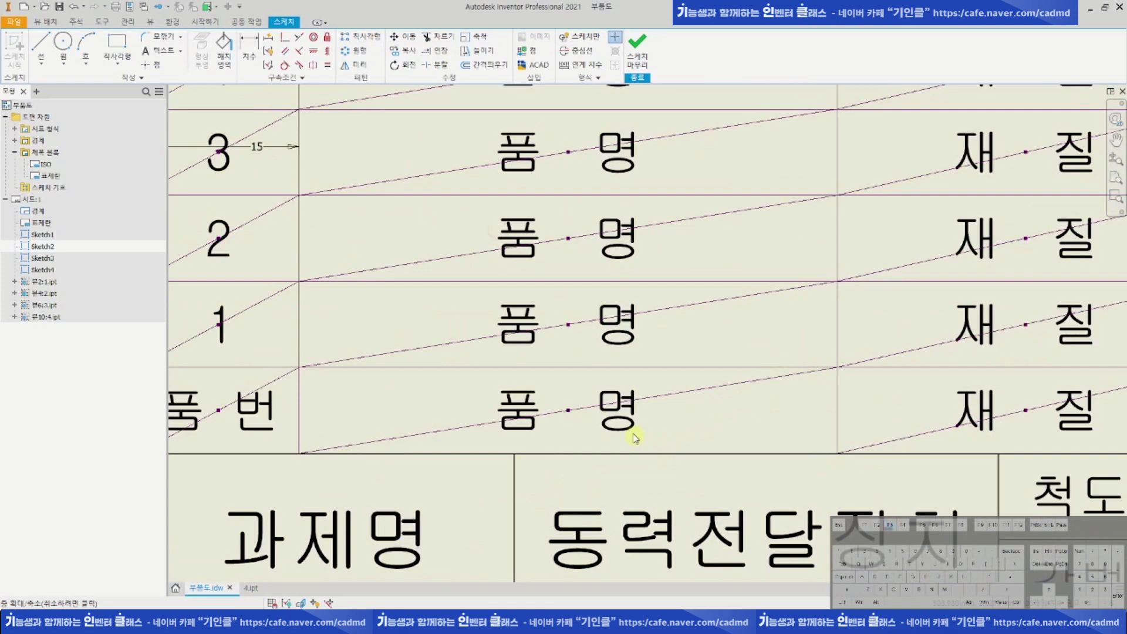
double_click(624, 335)
type("QH")
key("BackSpace")
key("BackSpace")
type("본체")
left_click(625, 335)
- Set the 재질 cell of part row 1 to GC 200
scroll(669, 337, "up", 4)
scroll(772, 355, "down", 3)
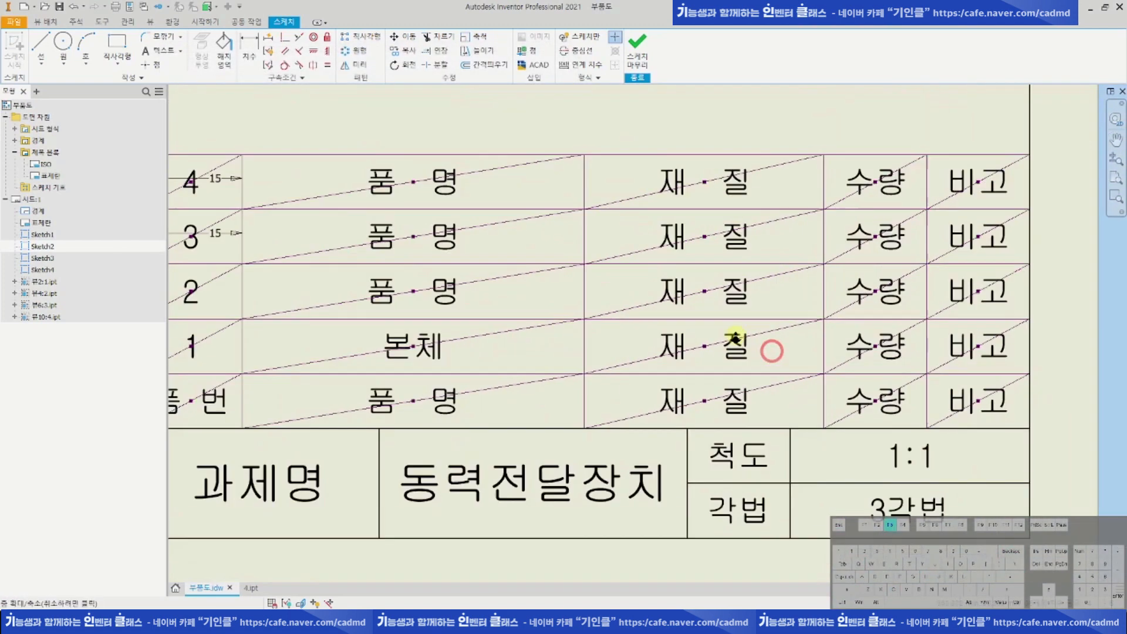
double_click(771, 351)
type("GC 200")
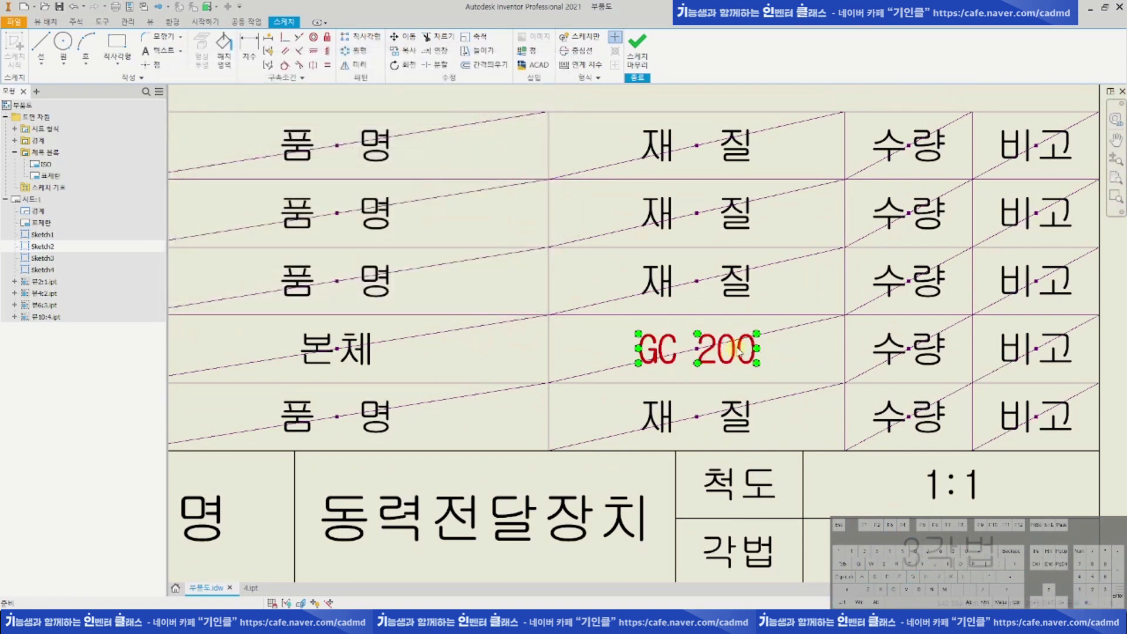
left_click(732, 360)
- Fill in part row 1 with 수량 1 and a dash (-) as the 비고 entry
double_click(941, 342)
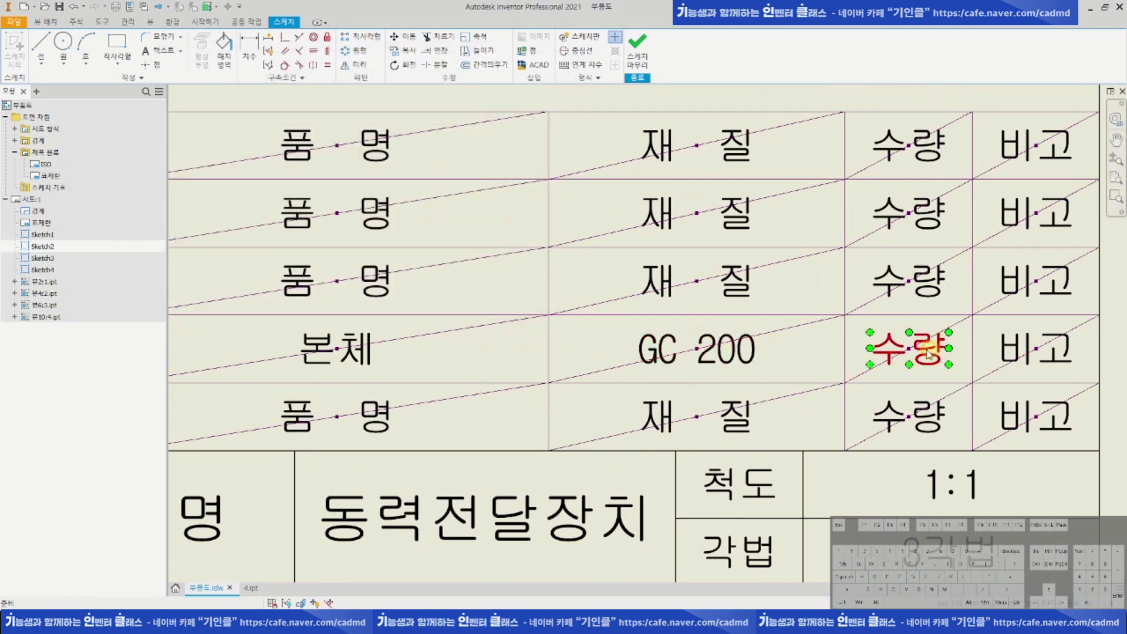
type("1")
left_click(480, 292)
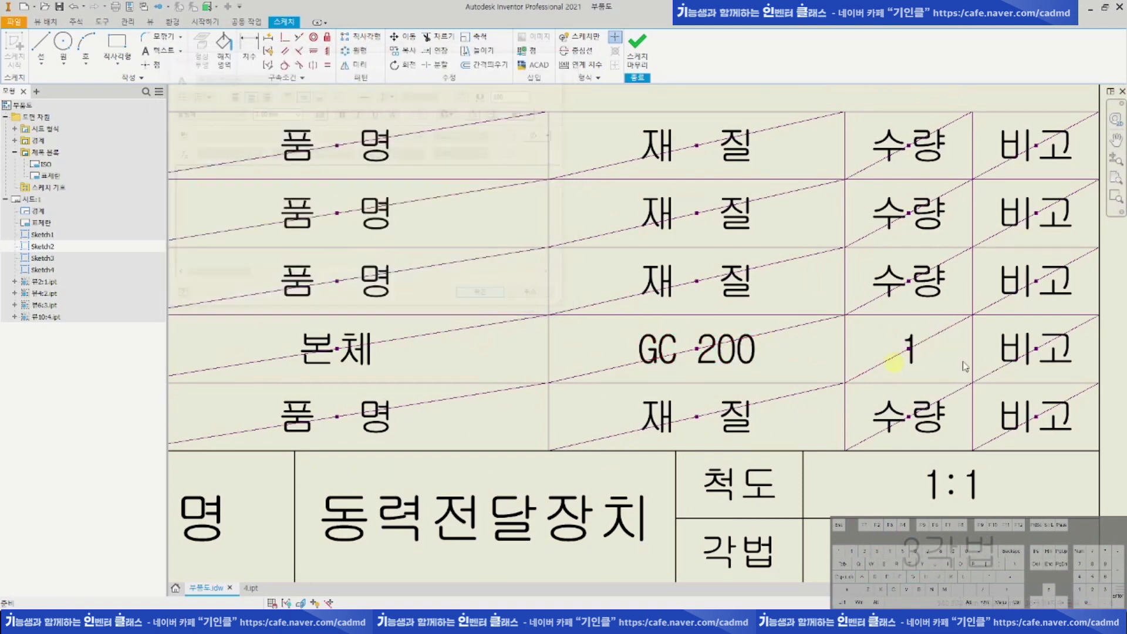
double_click(1036, 348)
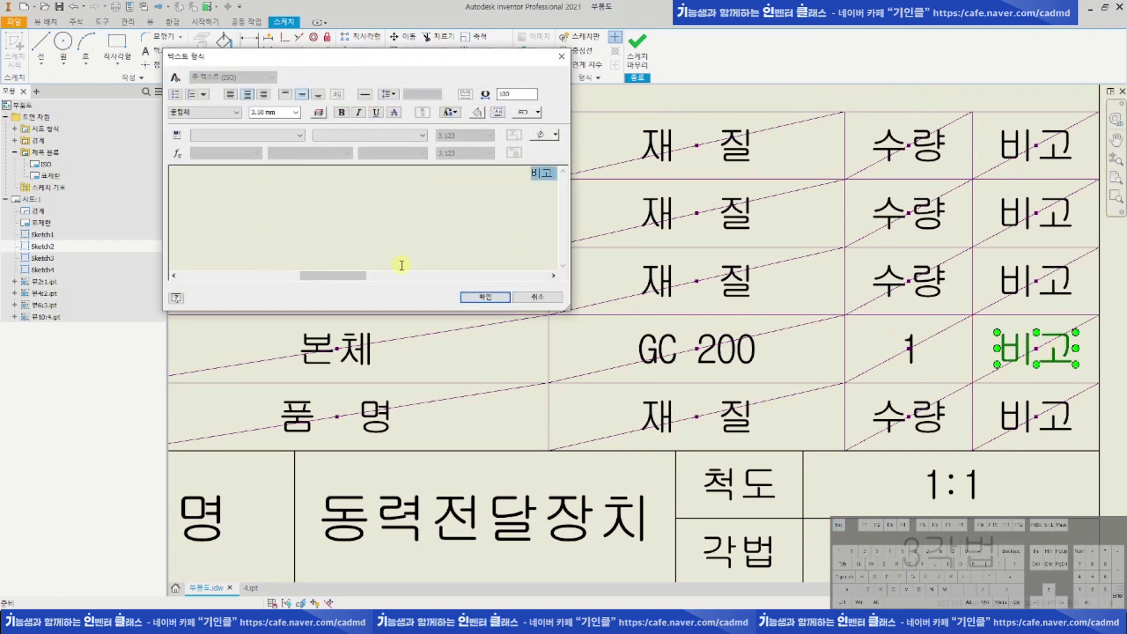
key("Delete")
left_click(485, 297)
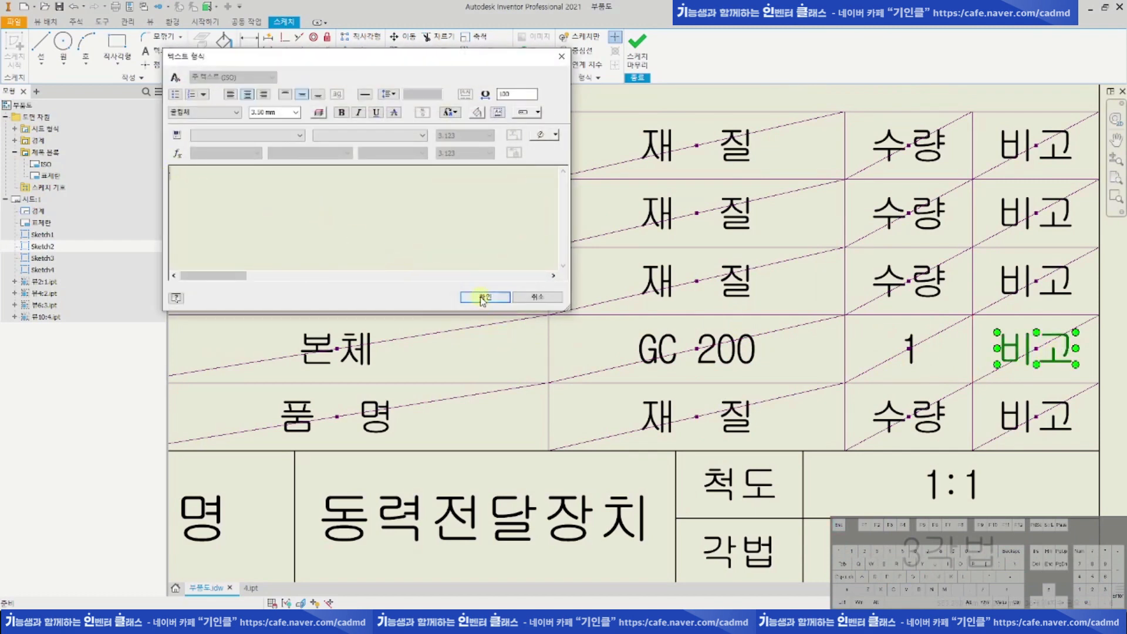
- Set the 품명 cell of part row 2 to 커버
scroll(705, 427, "down", 8)
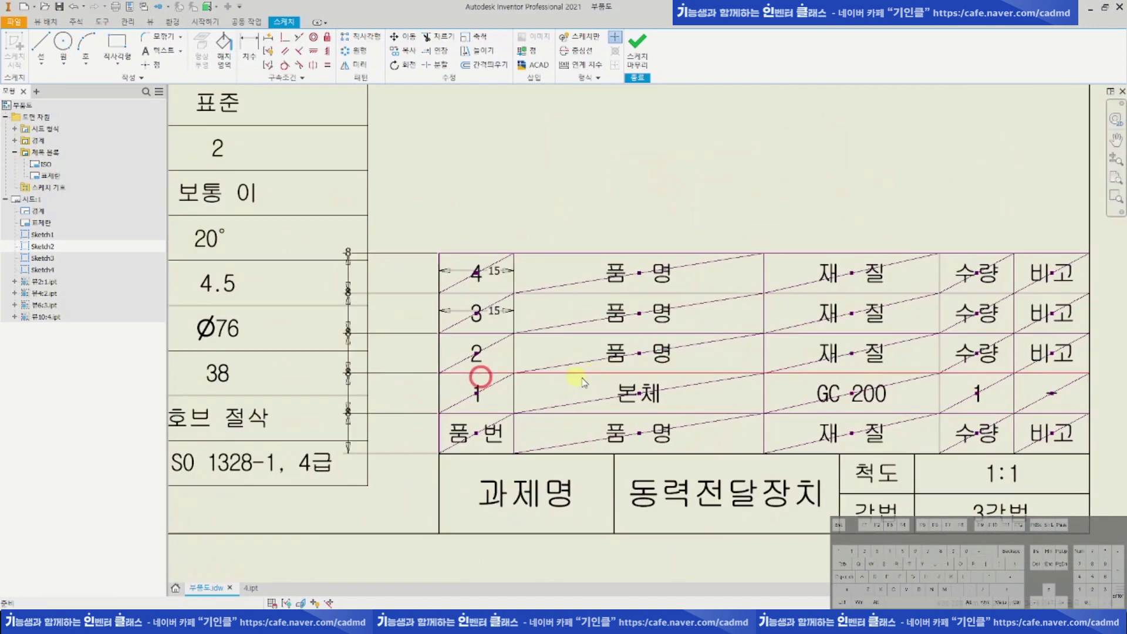
scroll(646, 470, "up", 8)
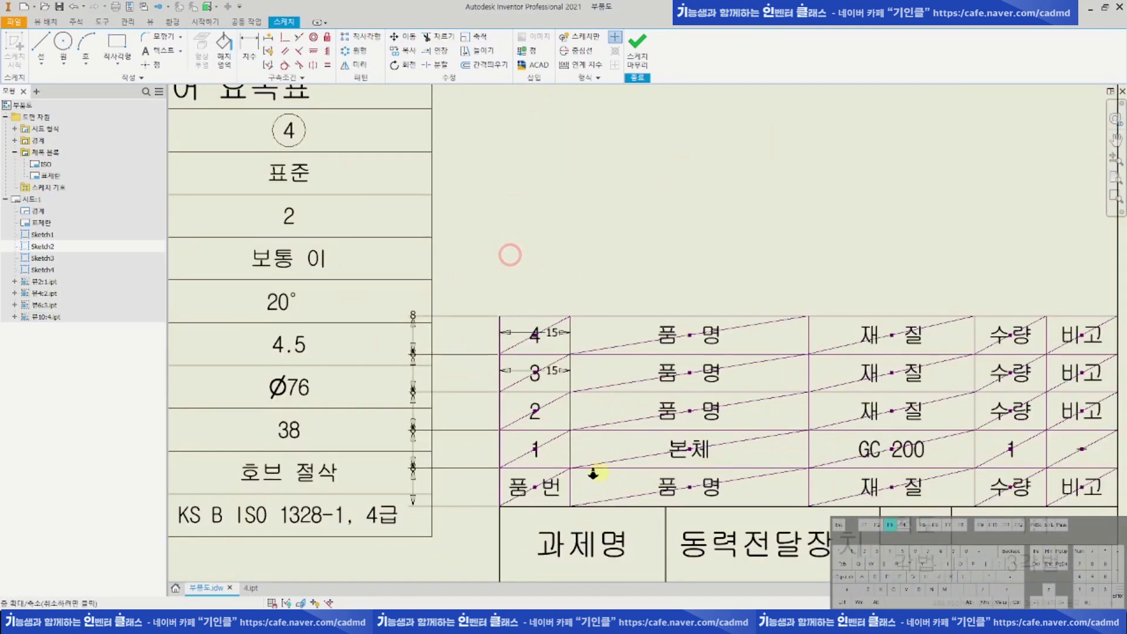
left_click(716, 408)
double_click(717, 413)
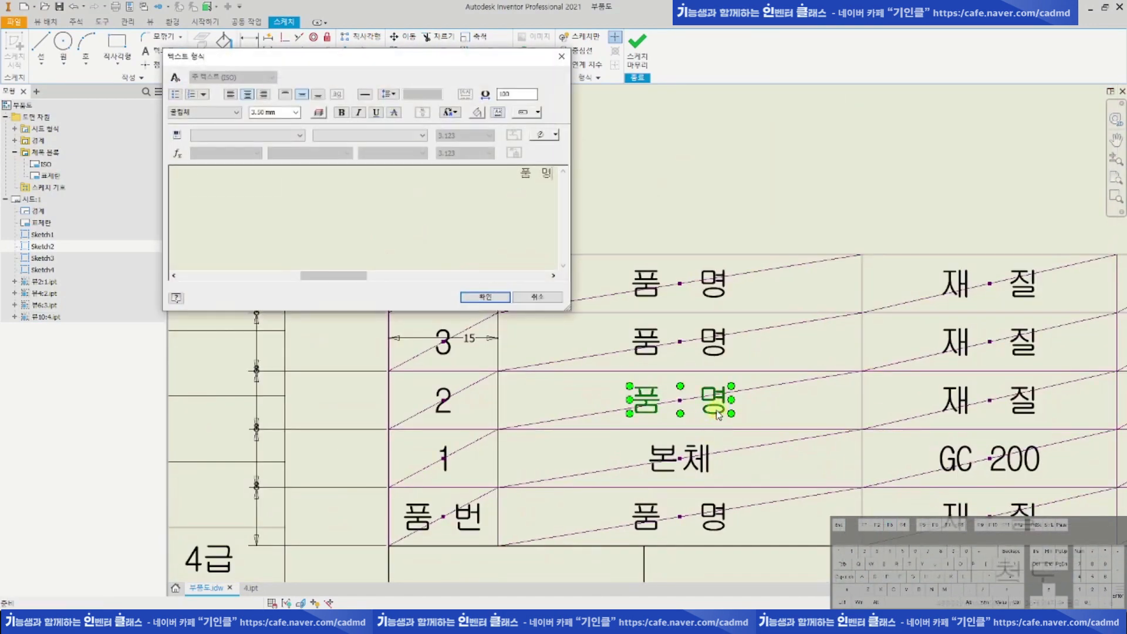
type("커버")
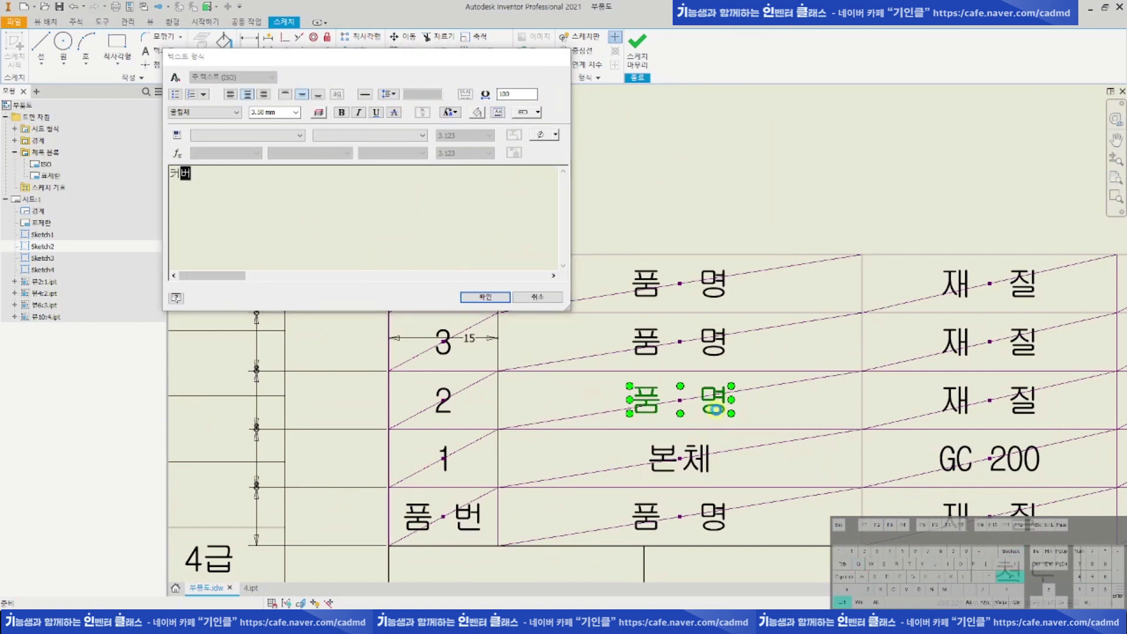
left_click(485, 297)
- Set the 재질 cell of part row 2 to GC 200
middle_click_drag(812, 390, 654, 390)
left_click(858, 405)
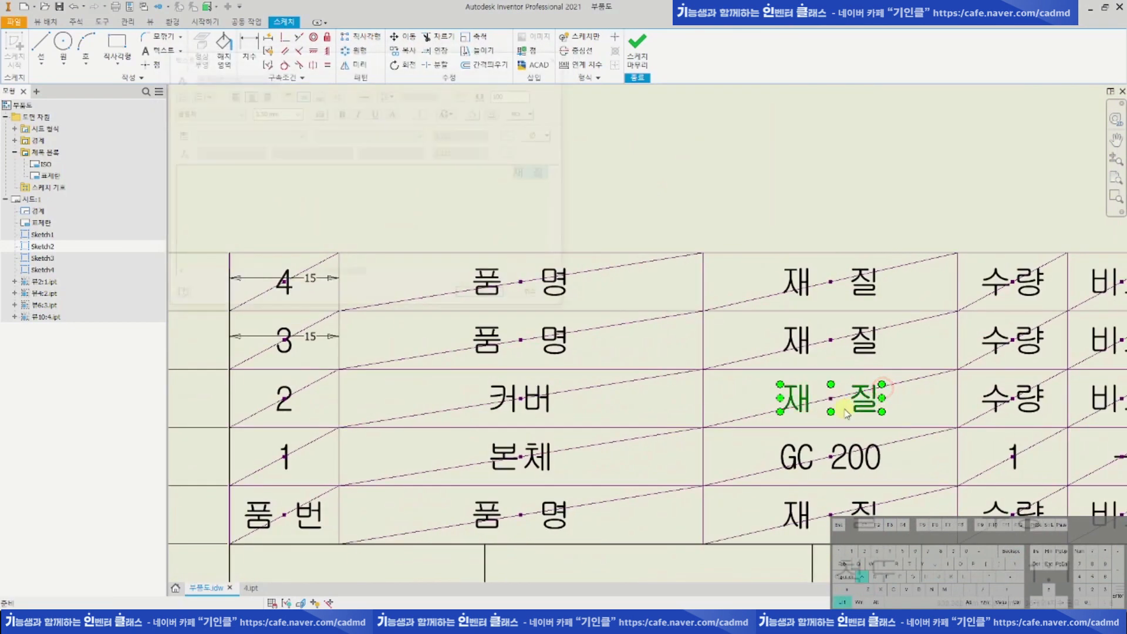
double_click(851, 410)
type("GC 200")
key("Return")
- Fill in part row 2 with 수량 1 and a dash (-) as the 비고 entry
left_click(1039, 408)
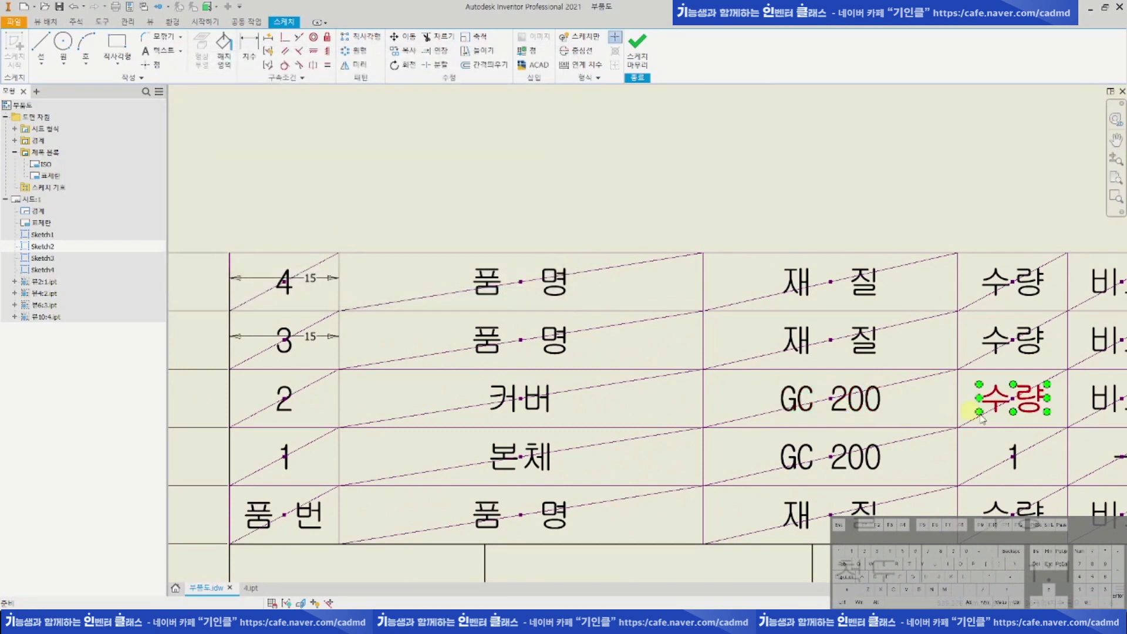
double_click(1039, 408)
type("1")
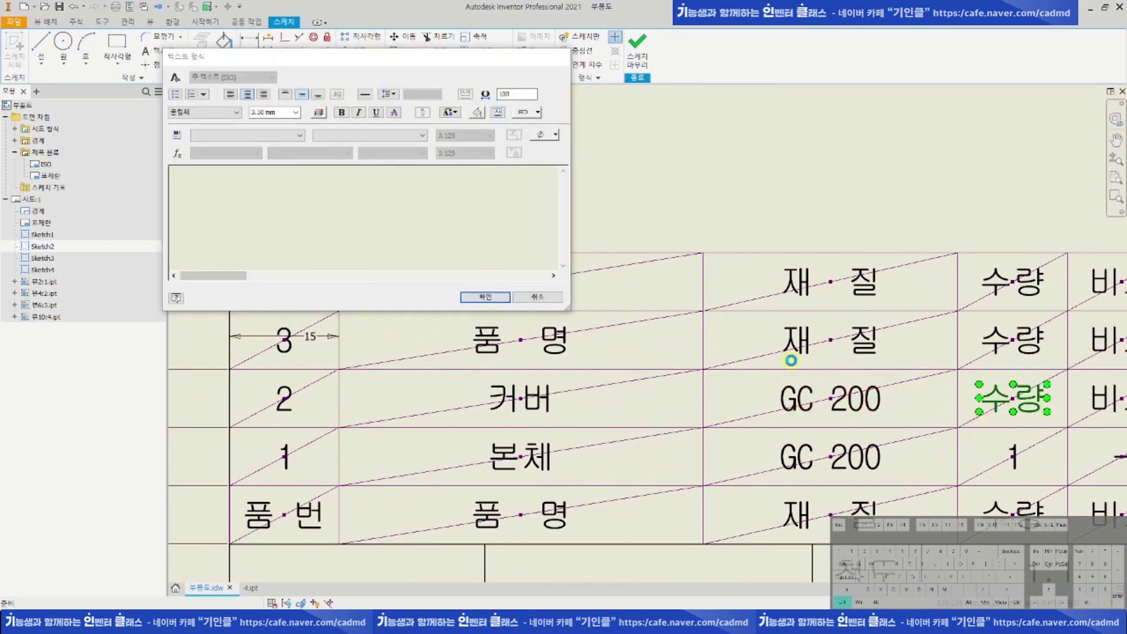
key("Return")
scroll(1077, 386, "up", 3)
left_click(858, 414)
double_click(834, 417)
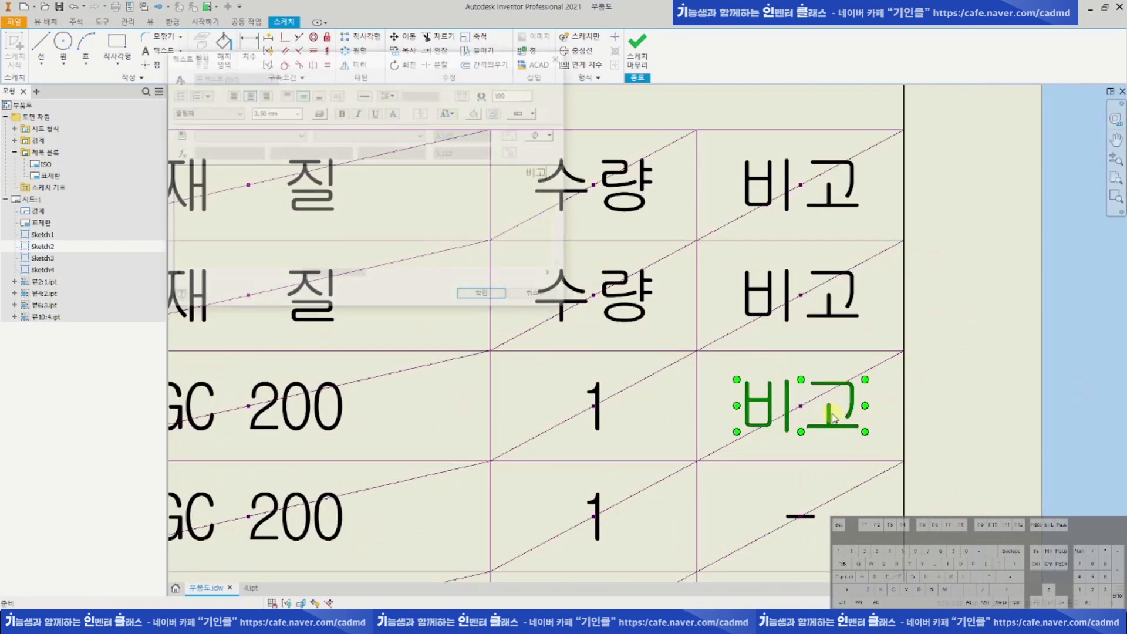
left_click(505, 301)
scroll(818, 441, "down", 5)
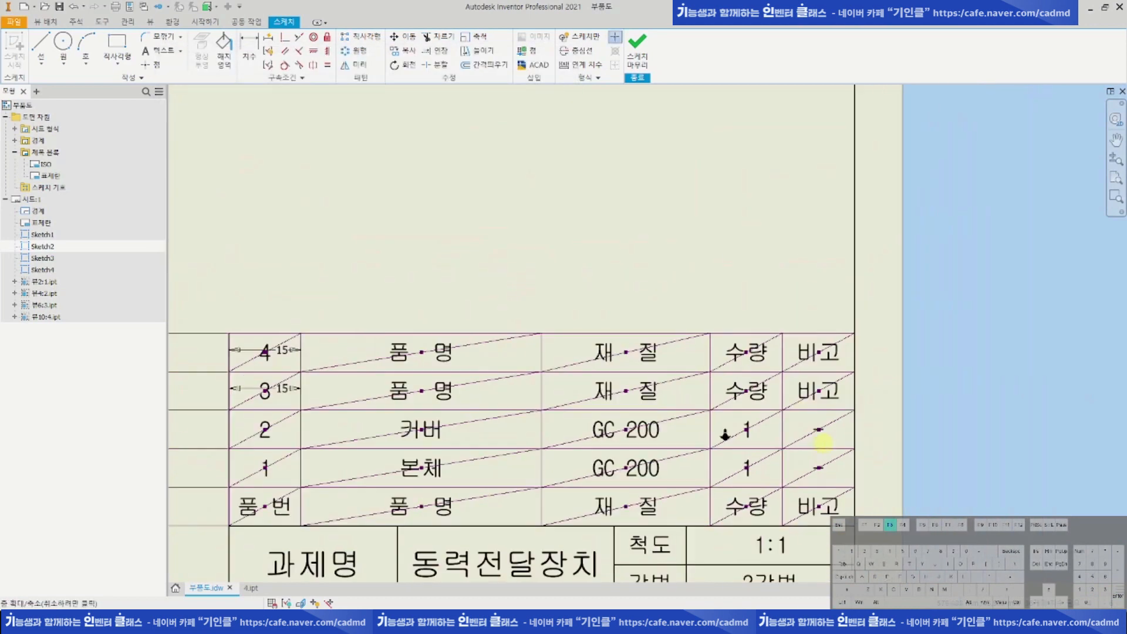
scroll(621, 450, "down", 2)
scroll(493, 440, "up", 7)
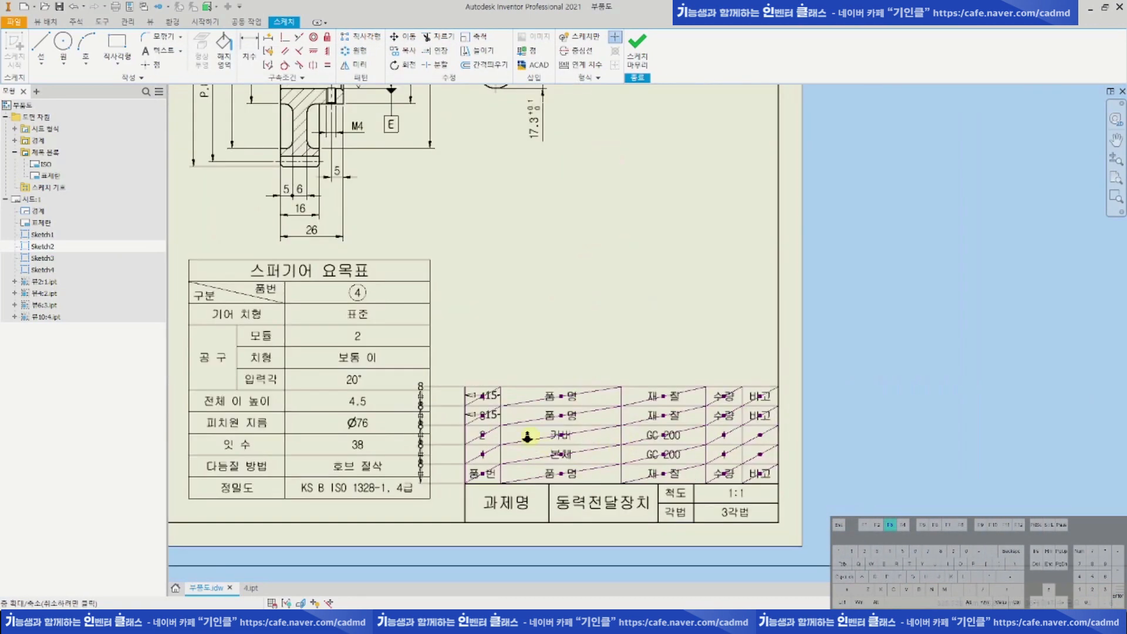
- Set the 품명 cell of part row 3 to 축
left_click(677, 401)
double_click(675, 402)
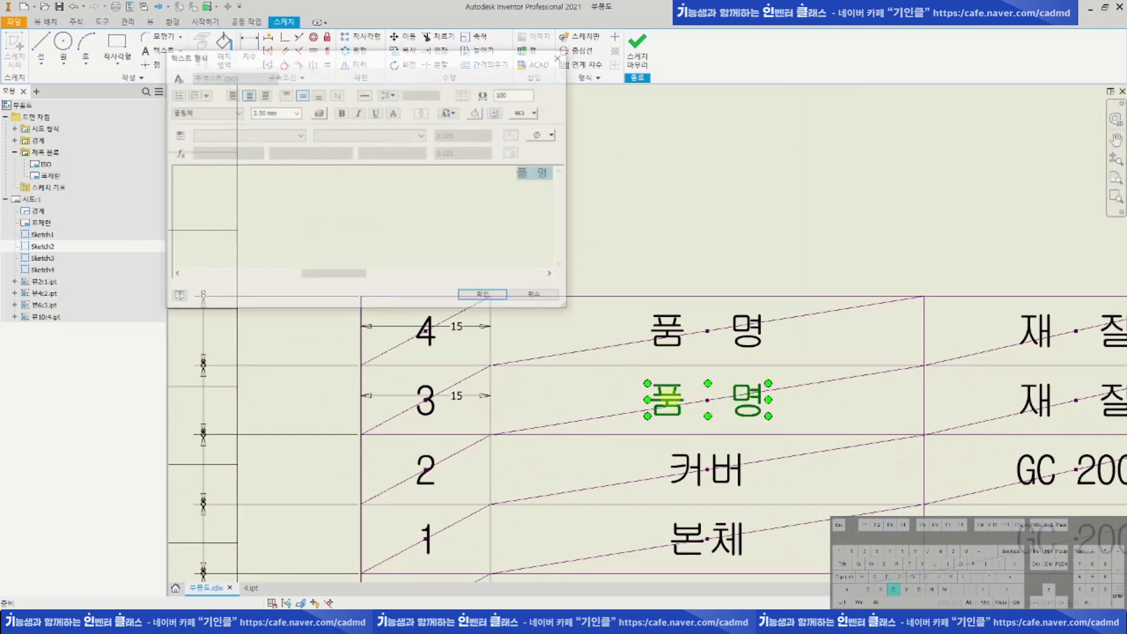
key("ctrl+Return")
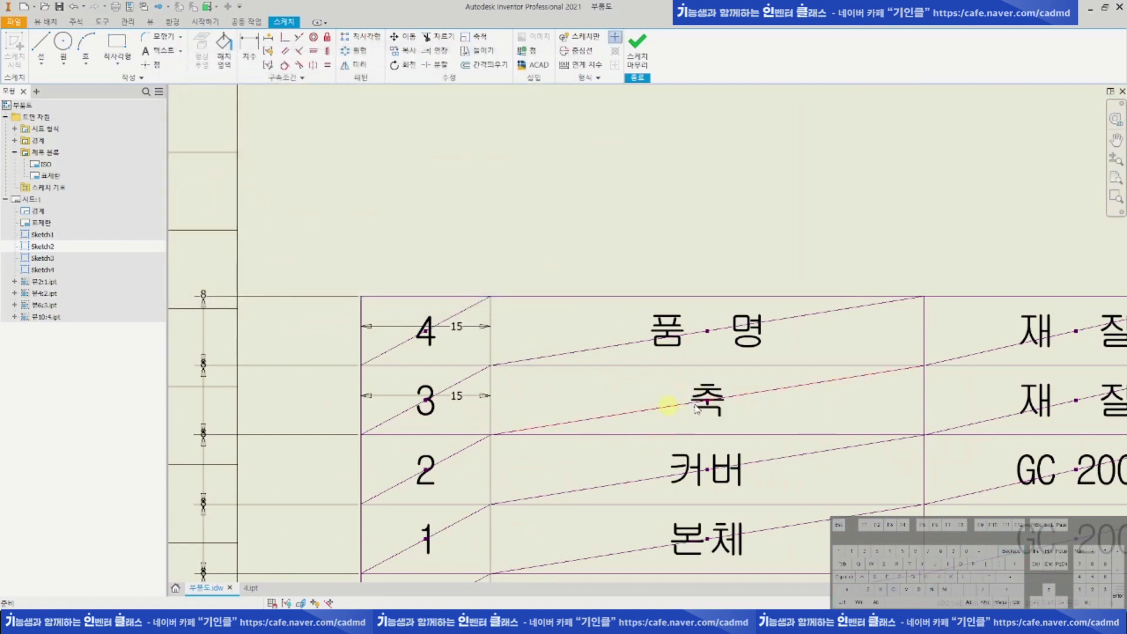
- Set the 재질 cell of part row 3 to SCM 440
middle_click_drag(1068, 389, 831, 396)
double_click(874, 413)
type("SCM 440")
key("ctrl+Return")
- Fill in part row 3 with 수량 1 and a dash (-) as the 비고 entry
scroll(734, 361, "down", 2)
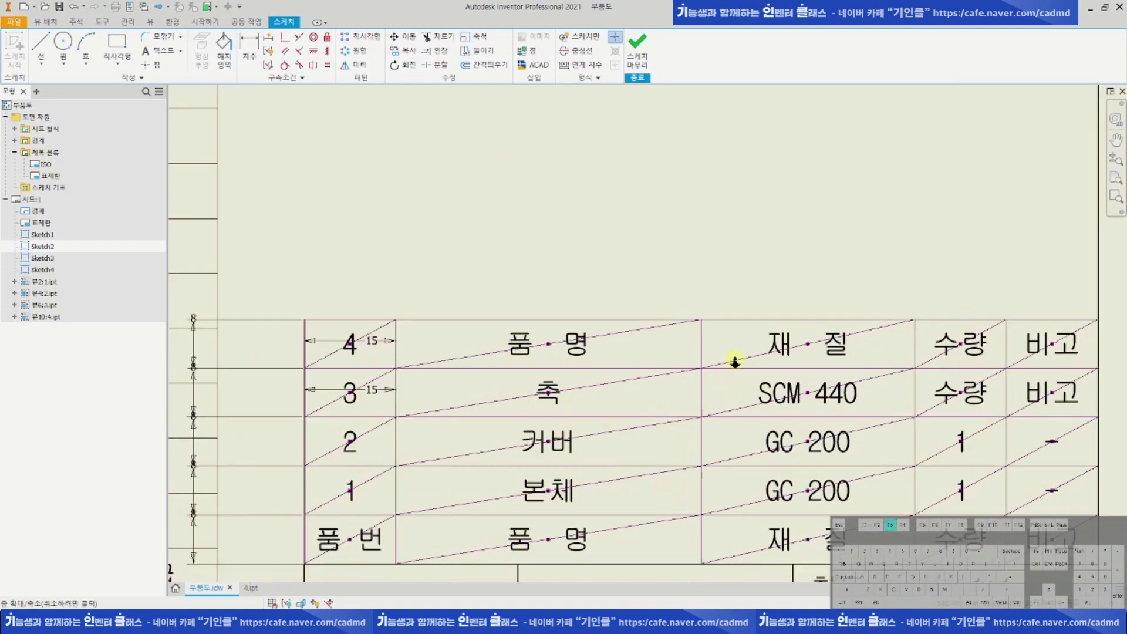
scroll(952, 410, "up", 2)
middle_click_drag(951, 409, 866, 394)
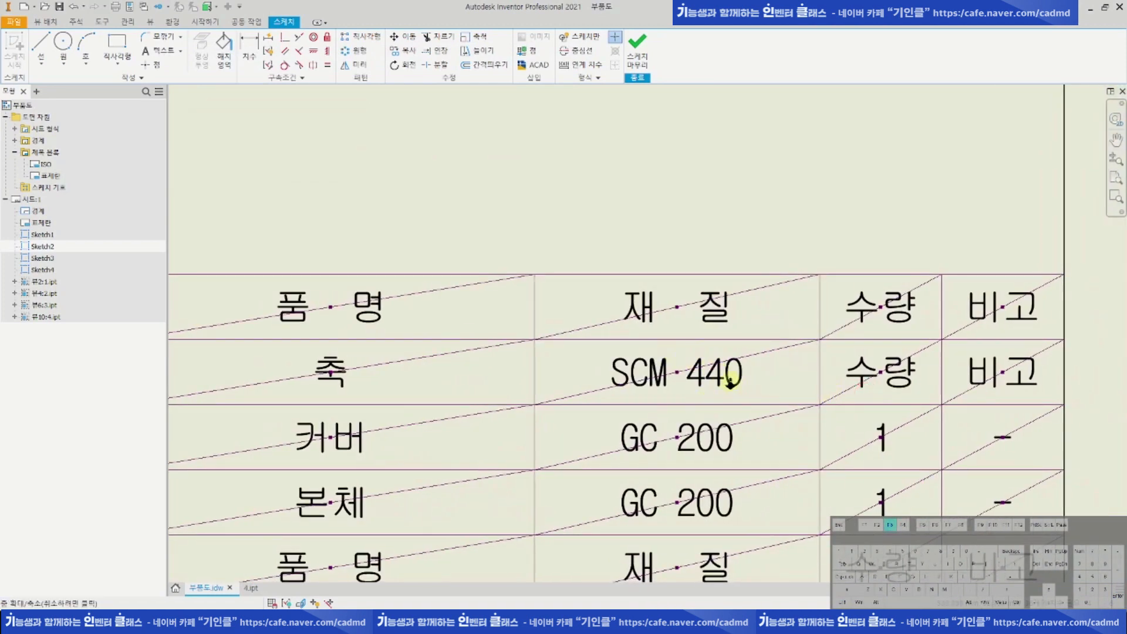
scroll(939, 376, "up", 1)
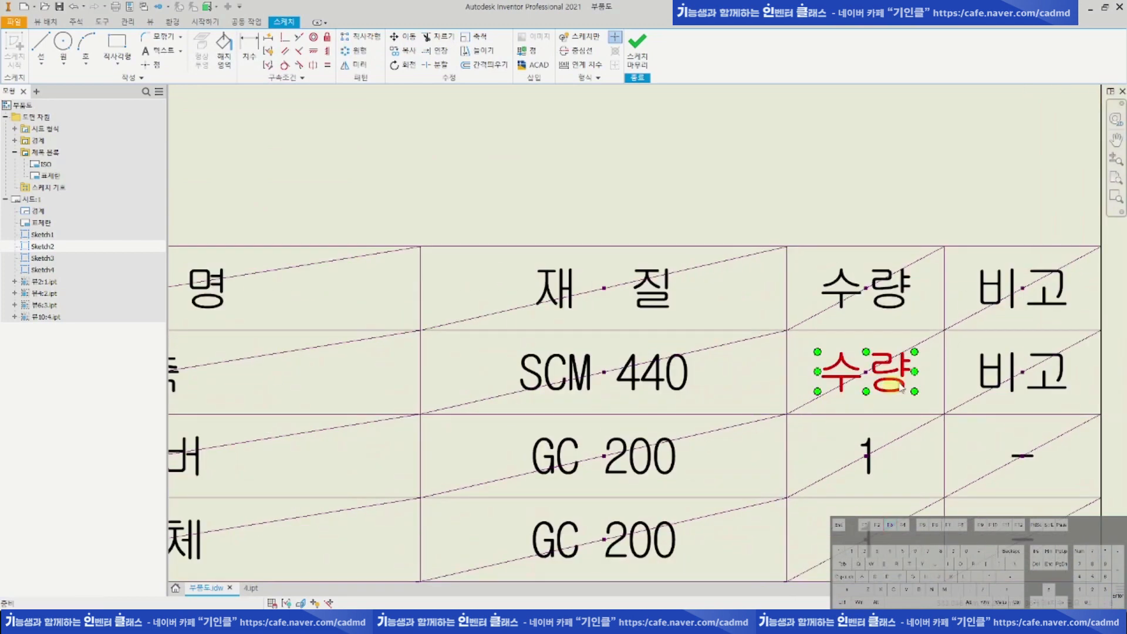
key("ctrl+a")
type("1")
key("ctrl+Return")
key("Escape")
double_click(1001, 367)
type("-")
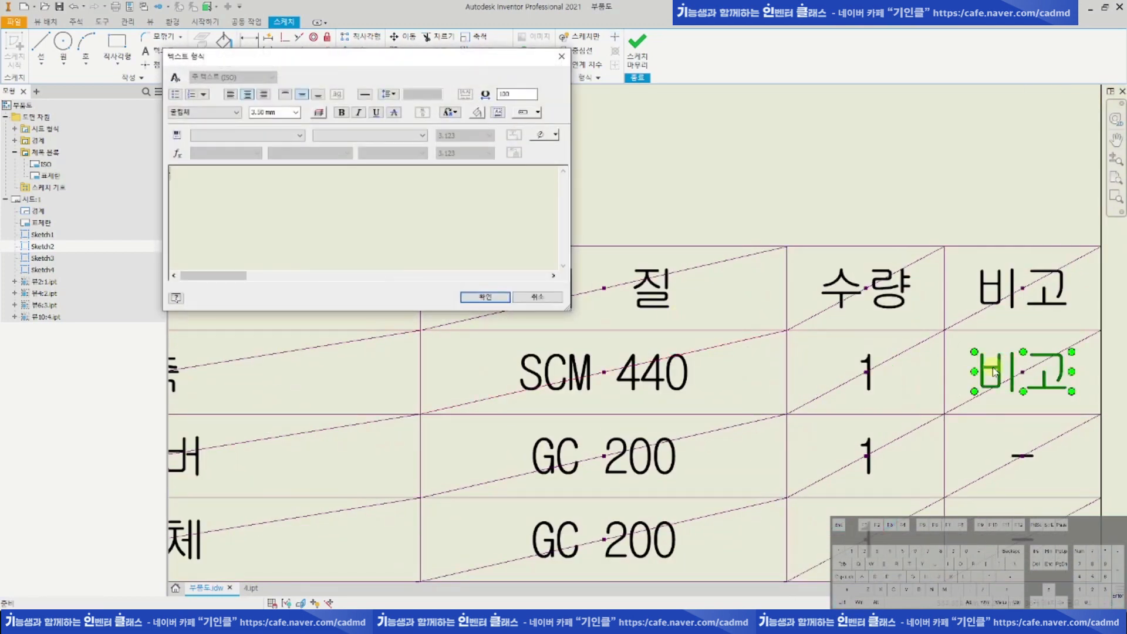
key("ctrl+Return")
- Set the 품명 cell of part row 4 to 스퍼기어
scroll(585, 383, "down", 3)
scroll(536, 360, "up", 2)
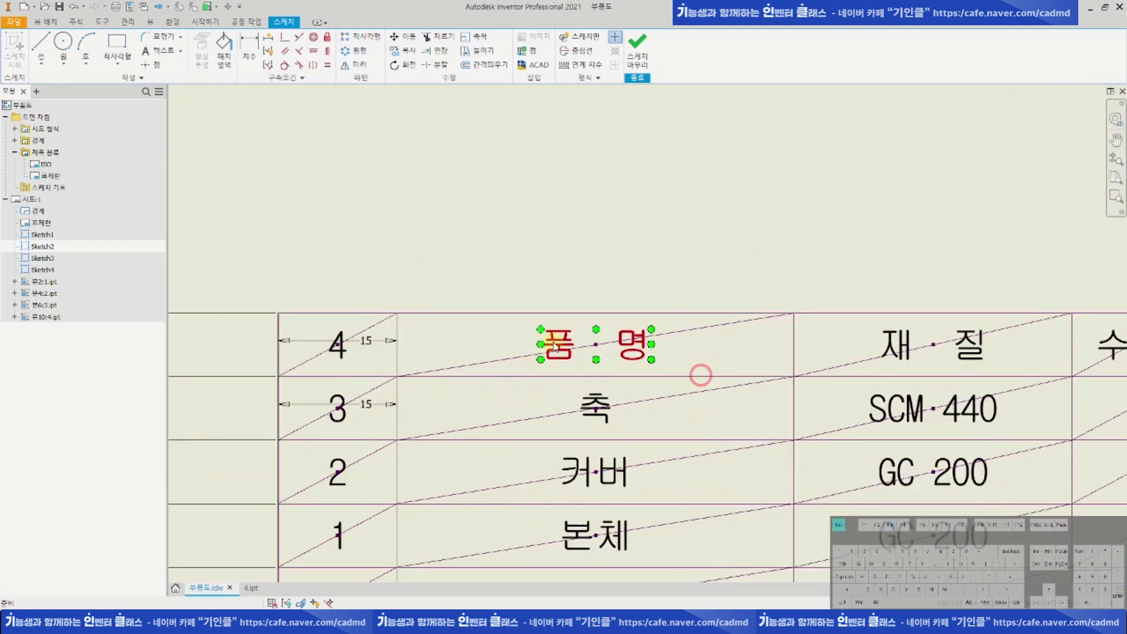
double_click(554, 346)
key("ctrl+a")
type("스퍼기어")
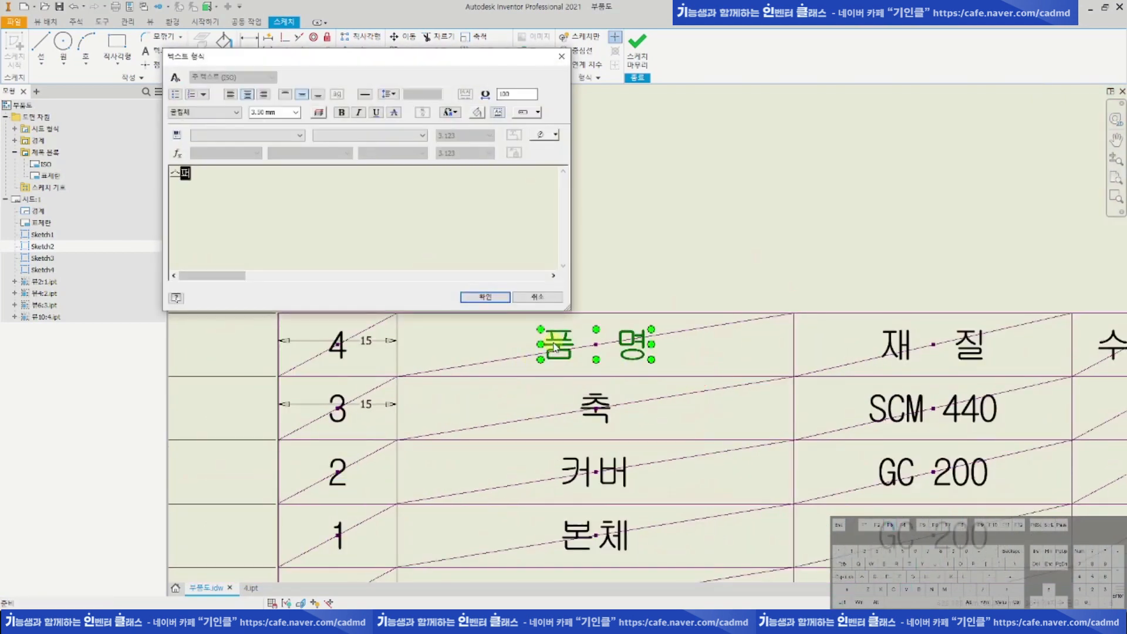
key("ctrl+Return")
- Set the 재질 cell of part row 4 to SCM 440
middle_click_drag(1018, 340, 944, 350)
double_click(827, 354)
type("SCM 440")
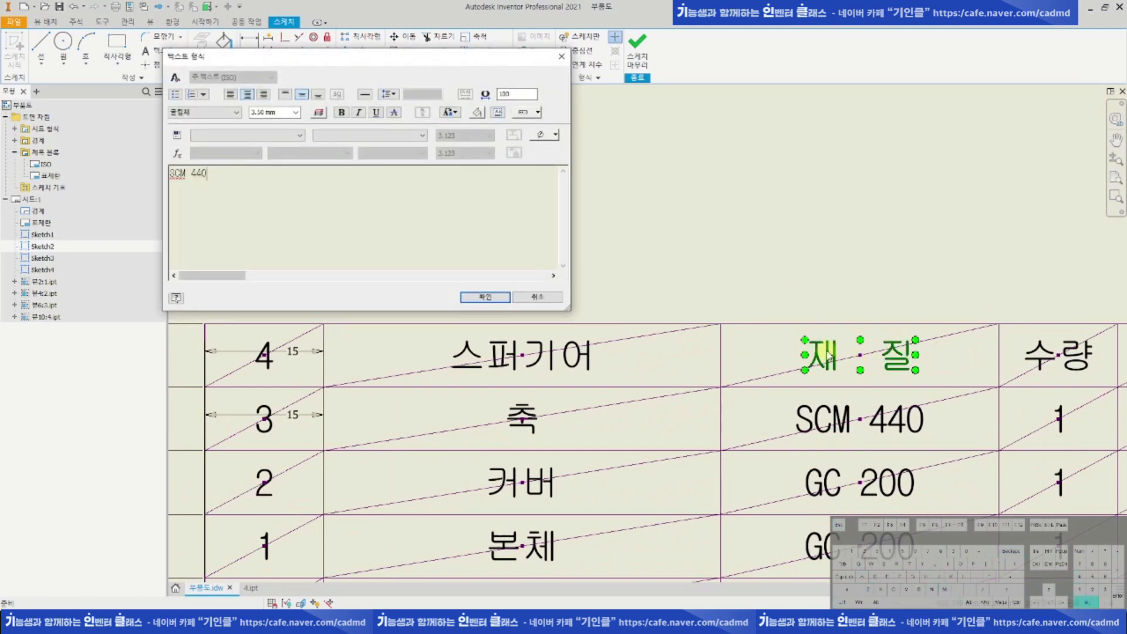
key("ctrl+Return")
- Fill in part row 4 with 수량 1 and a dash (-) as the 비고 entry
middle_click_drag(1076, 365, 975, 372)
double_click(975, 372)
key("ctrl+a")
type("1")
left_click(510, 299)
scroll(1080, 387, "up", 3)
middle_click_drag(1081, 395, 997, 373)
double_click(997, 373)
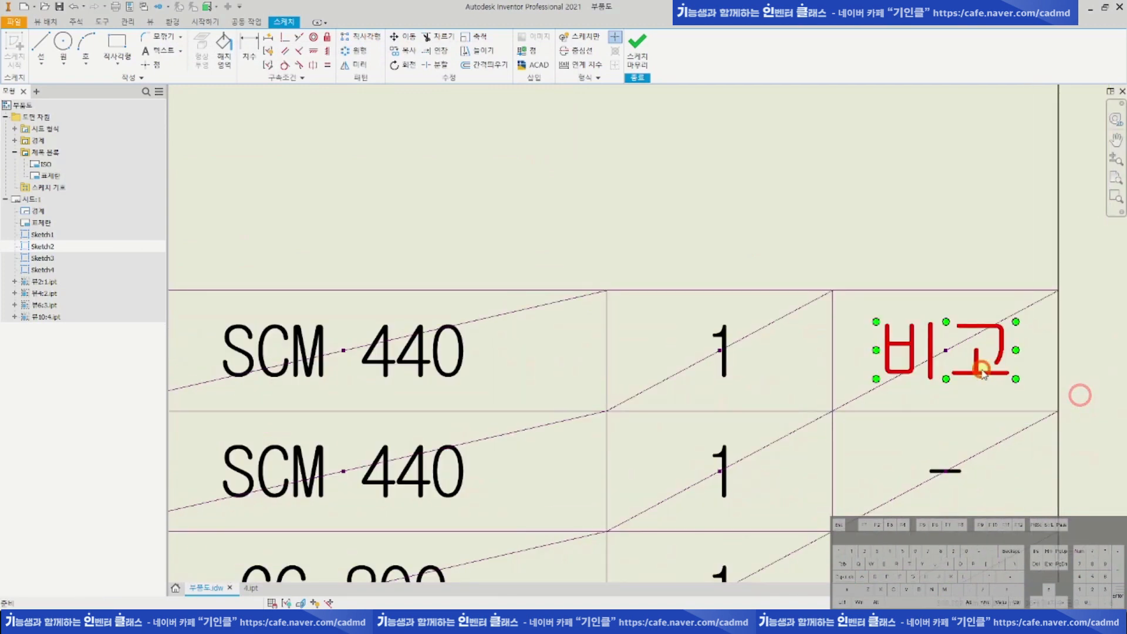
key("ctrl+a")
type("-")
key("ctrl+Return")
- Finish the parts table sketch and check the filled-in table on the sheet
scroll(982, 372, "down", 5)
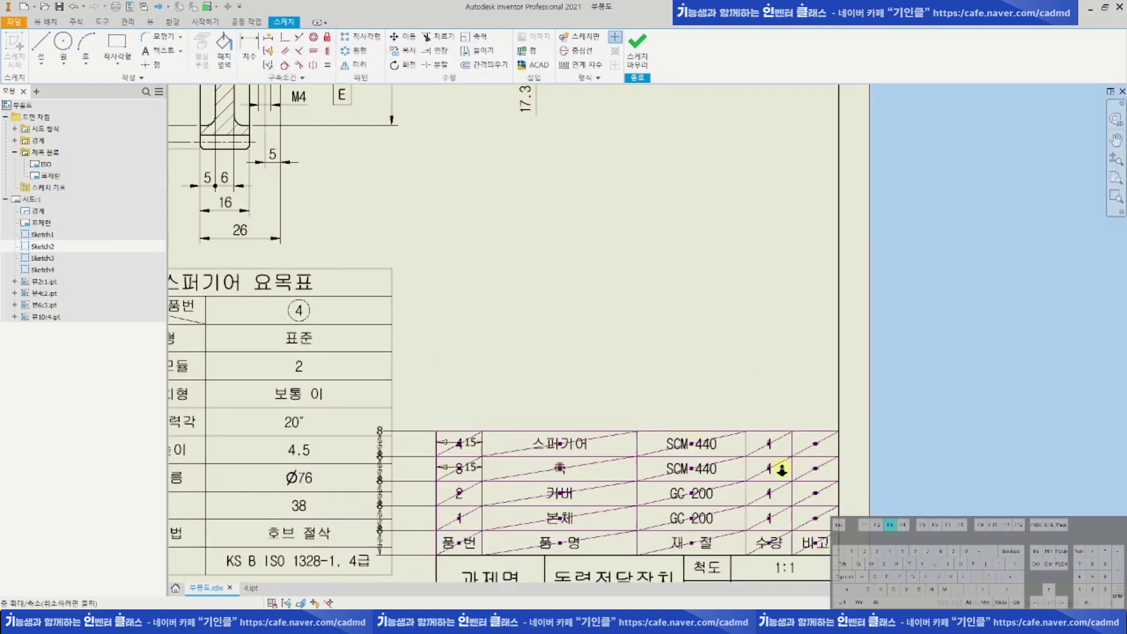
left_click(637, 42)
scroll(696, 440, "up", 2)
scroll(696, 441, "down", 1)
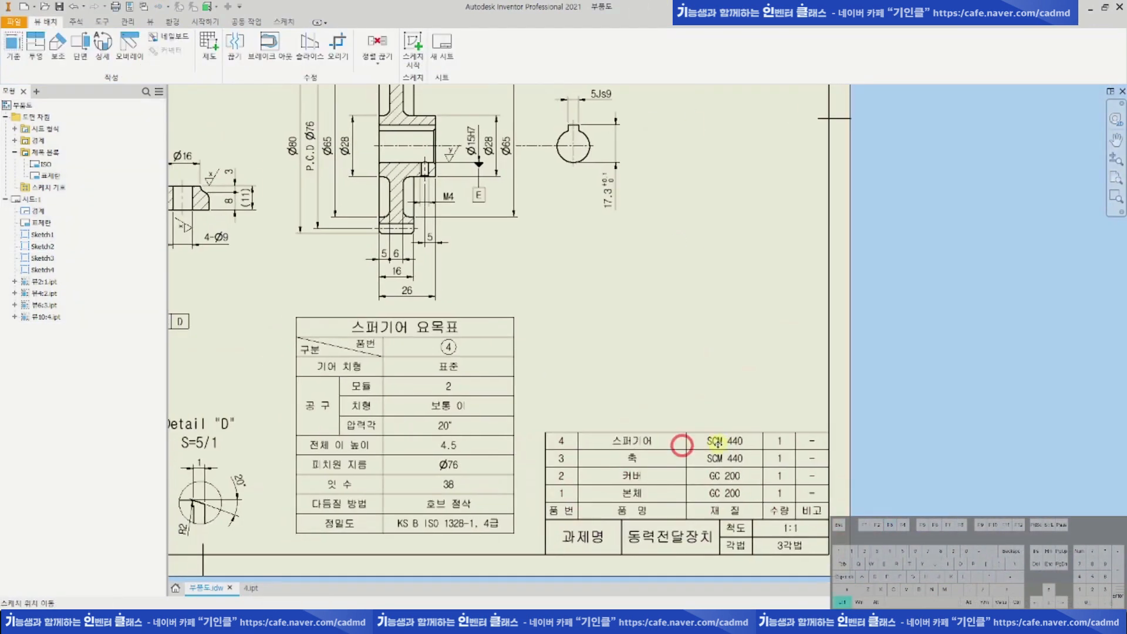
scroll(743, 515, "up", 2)
scroll(742, 515, "down", 2)
mouse_move(698, 331)
middle_mouse_down()
mouse_move(693, 396)
mouse_move(714, 406)
middle_mouse_up()
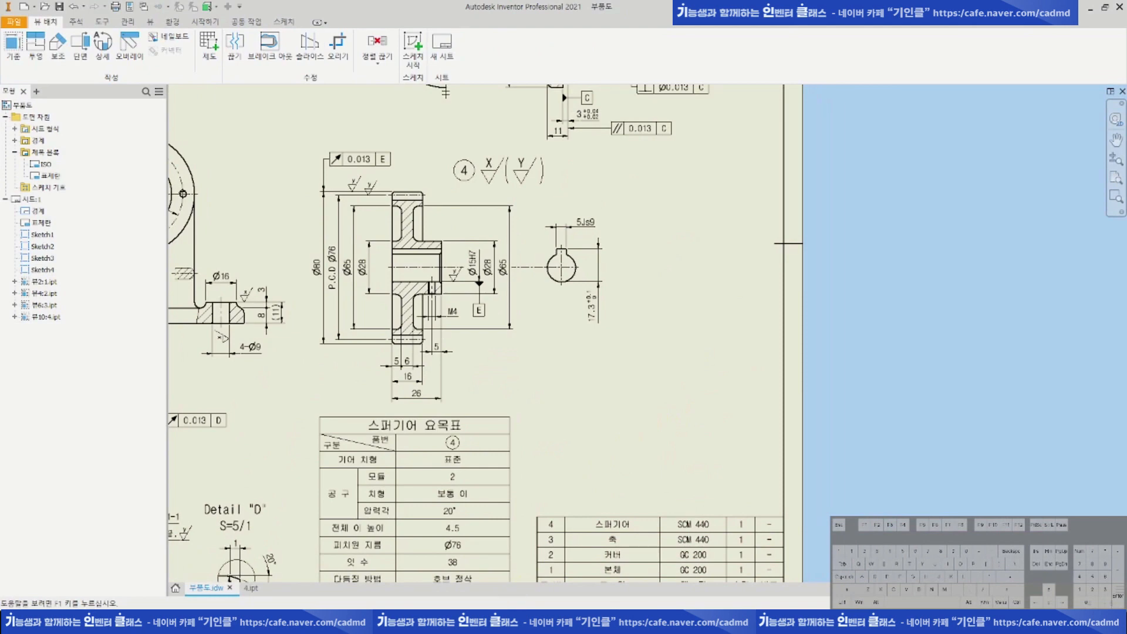
- Switch to the KS drafting-standards PDF in Adobe Acrobat Reader and maximize its window
left_click(446, 622)
left_click_drag(913, 47, 837, 53)
double_click(837, 52)
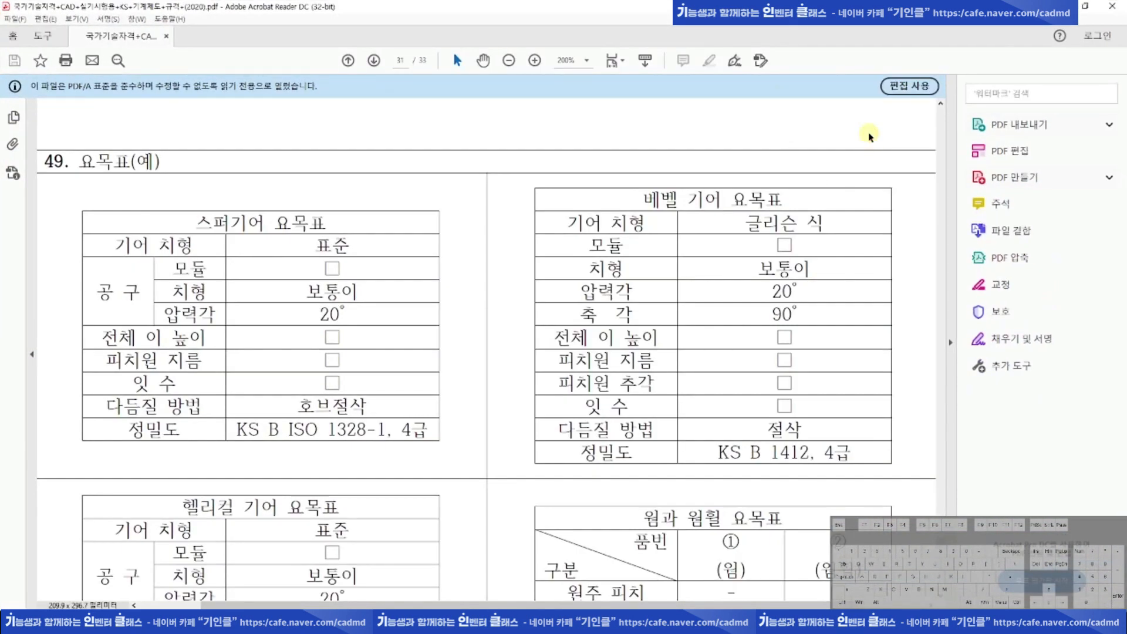
- Search the PDF for 주서 and read the example notes in section 46
key("ctrl+f")
type("주서")
key("Return")
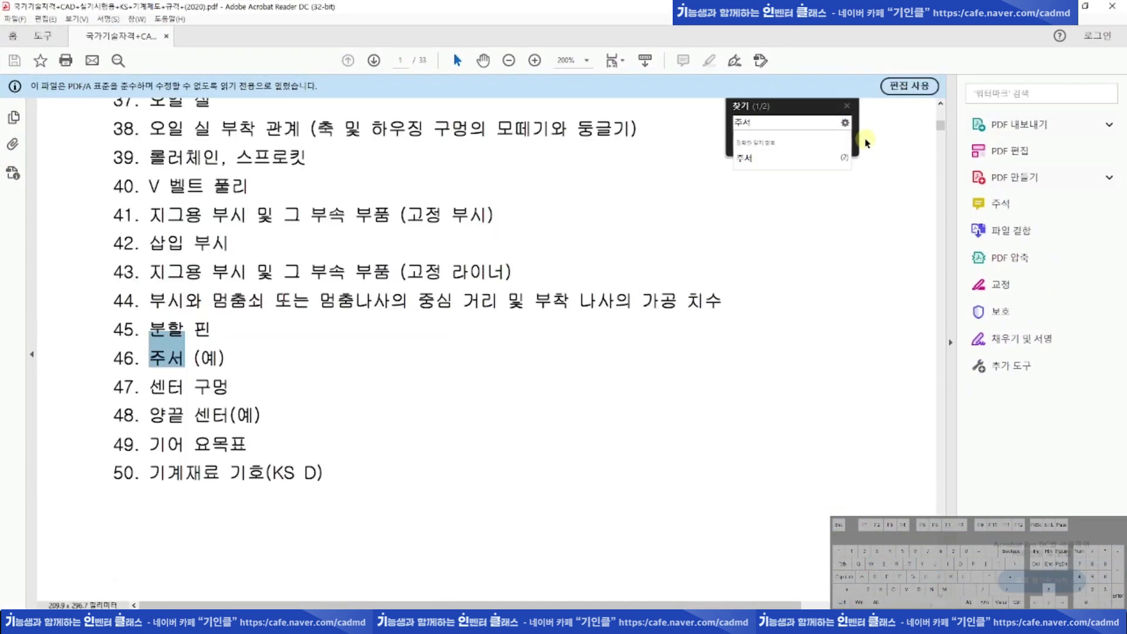
key("Return")
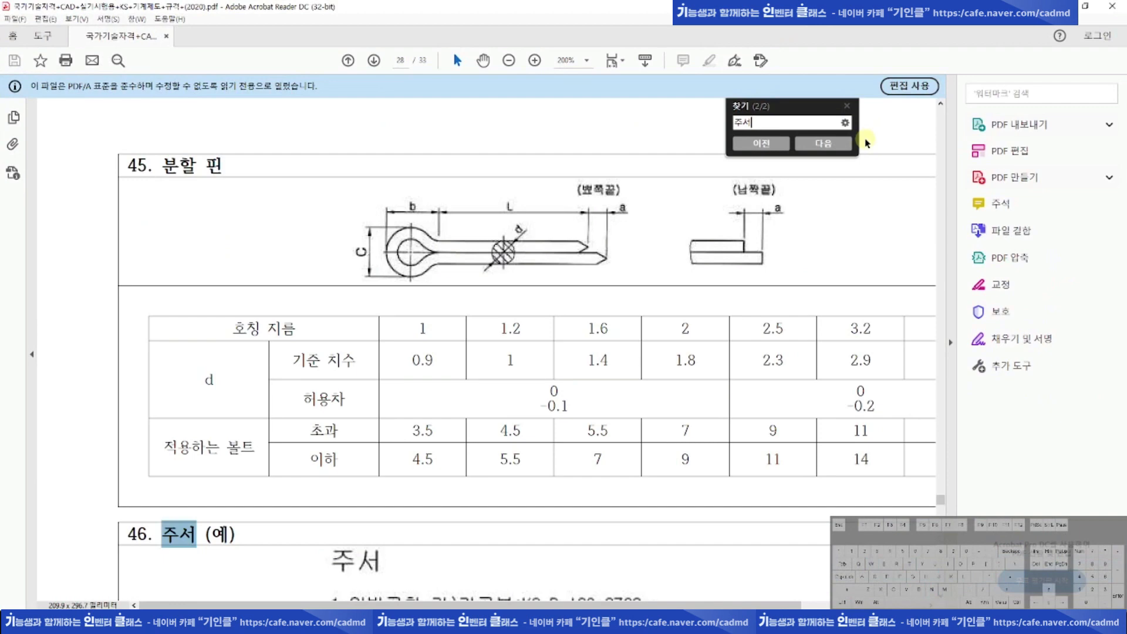
scroll(662, 320, "down", 8)
scroll(677, 323, "down", 5)
scroll(684, 312, "up", 1)
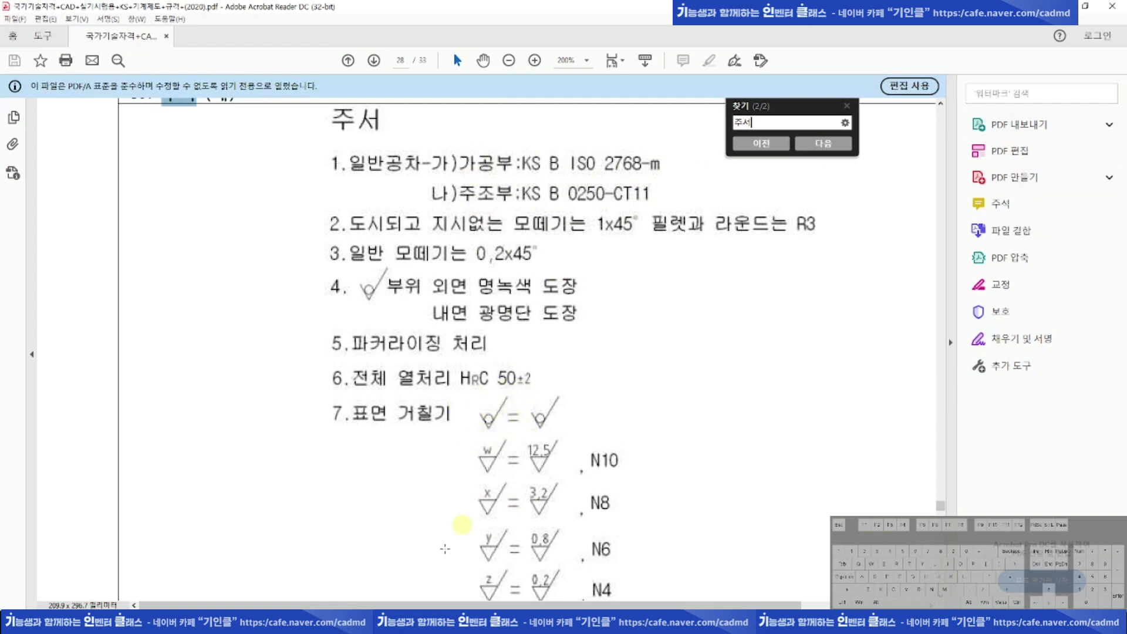
- Switch back to the Inventor drawing and examine the part materials in the parts table
left_click(446, 623)
scroll(684, 490, "up", 6)
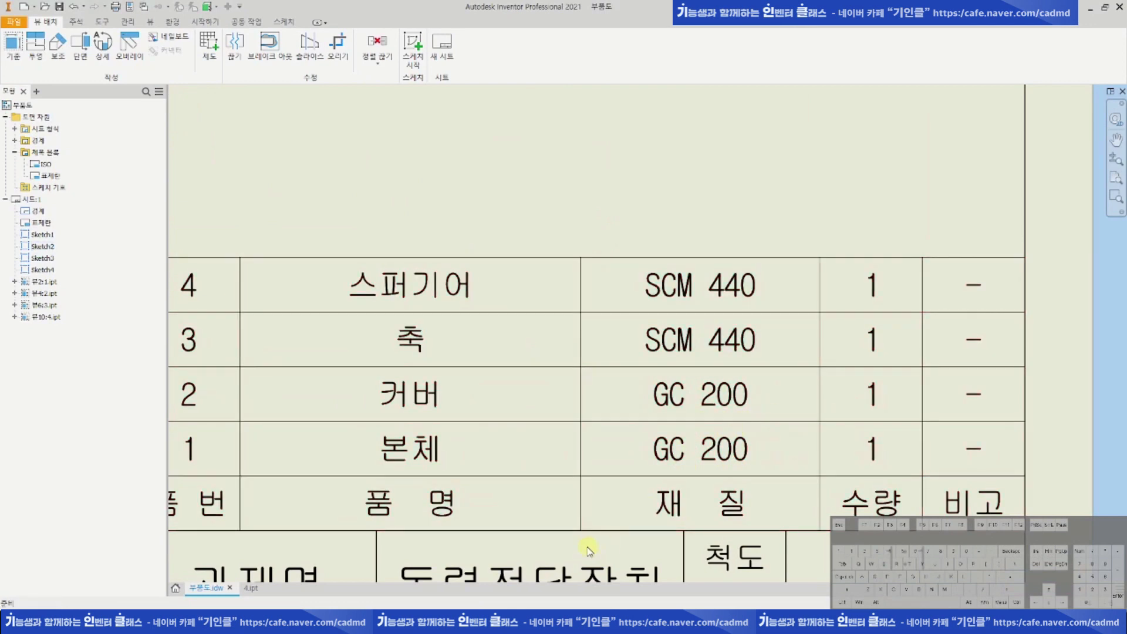
left_click(490, 622)
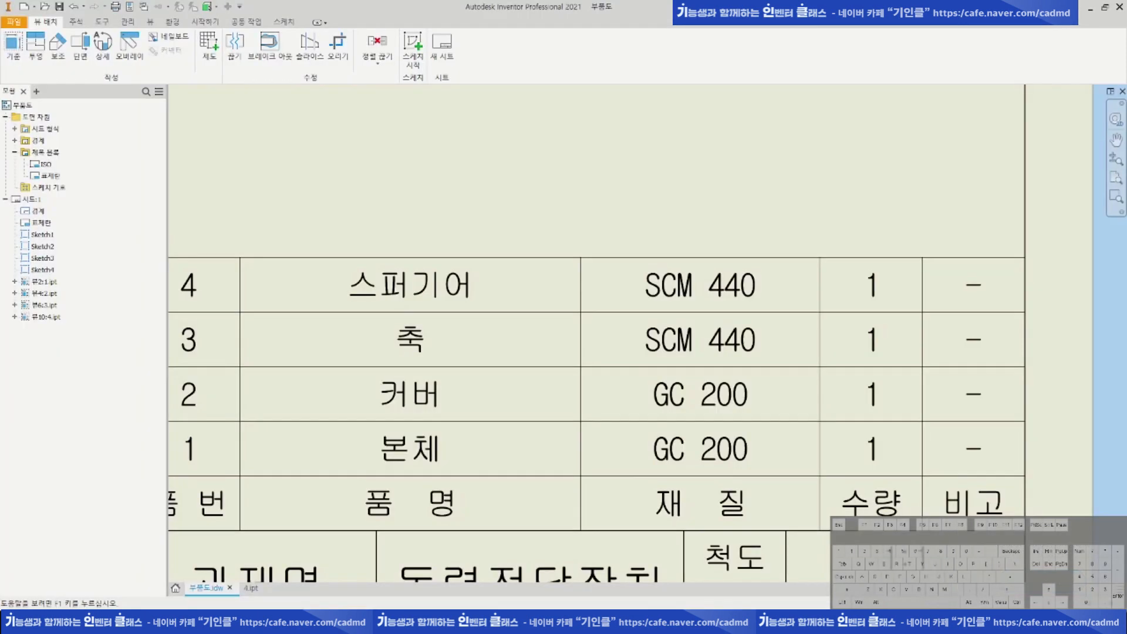
- Check the radius of the body's inner corner fillet in the section view with a trial dimension, without placing it
scroll(690, 468, "down", 5)
middle_click_drag(424, 287, 526, 346)
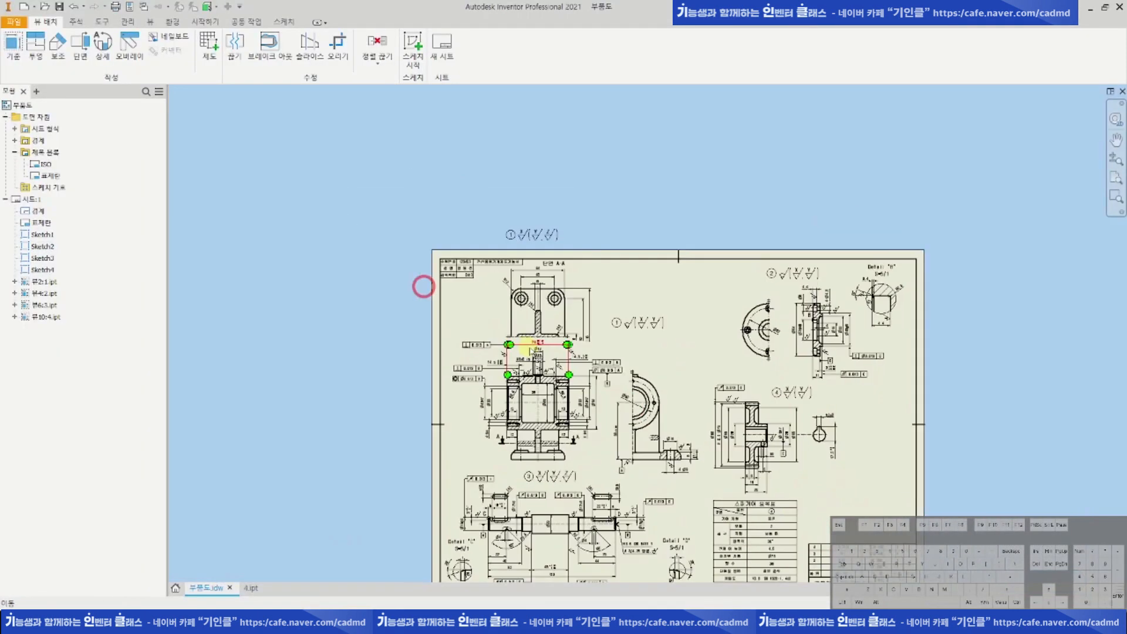
scroll(532, 351, "up", 6)
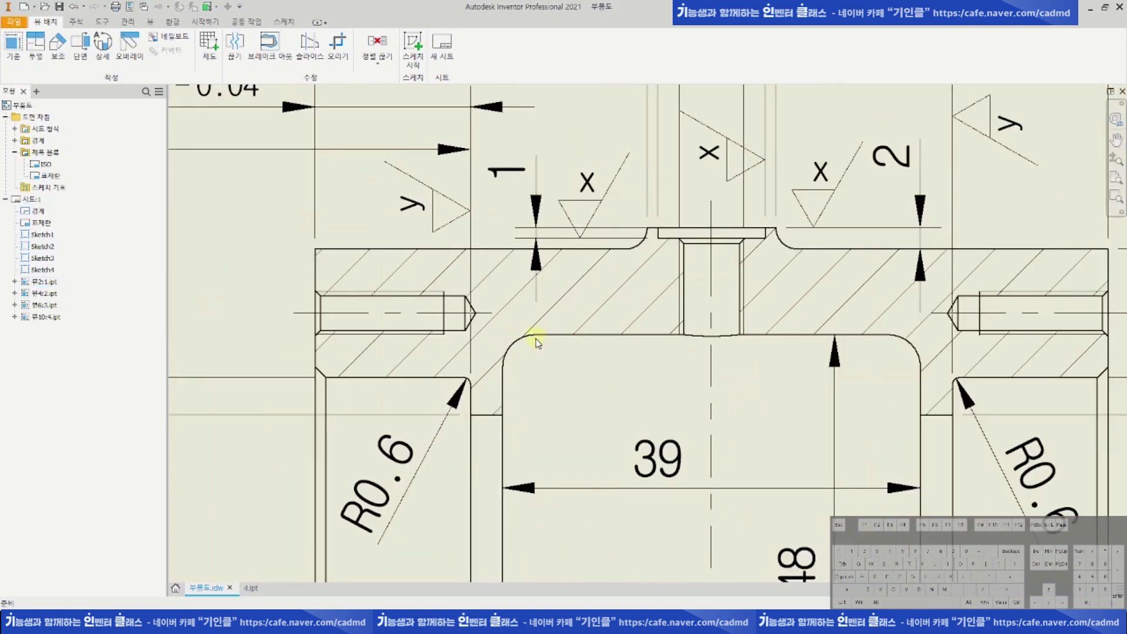
scroll(520, 354, "up", 2)
key("d")
left_click(531, 324)
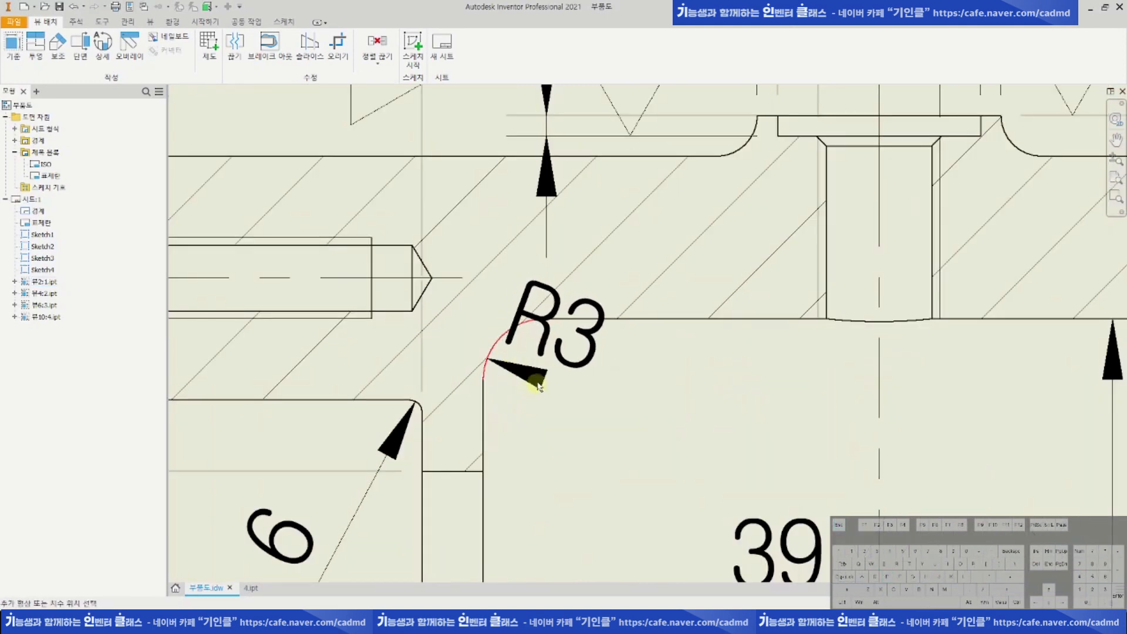
scroll(536, 377, "down", 4)
key("Escape")
- Examine the body, shaft and spur gear views and the parts table for features covered by the general notes
scroll(539, 277, "down", 3)
scroll(675, 292, "up", 2)
scroll(477, 319, "down", 2)
scroll(525, 370, "down", 6)
middle_click_drag(531, 415, 542, 360)
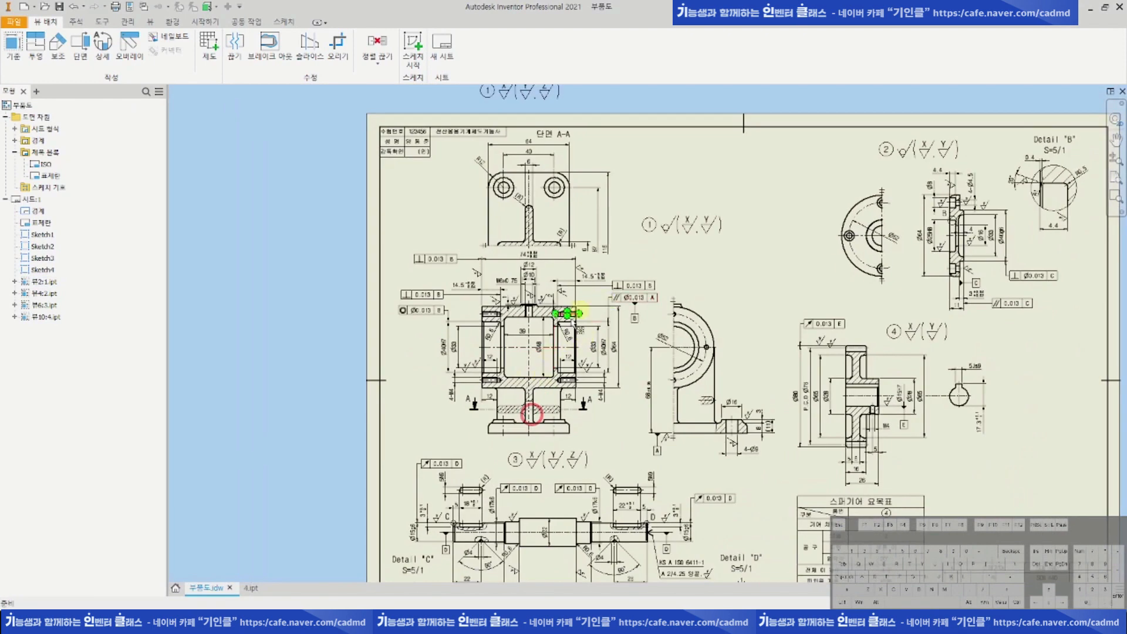
middle_click_drag(589, 401, 560, 370)
scroll(537, 301, "up", 5)
mouse_move(441, 503)
middle_mouse_down()
mouse_move(440, 458)
mouse_move(465, 453)
middle_mouse_up()
scroll(464, 381, "down", 5)
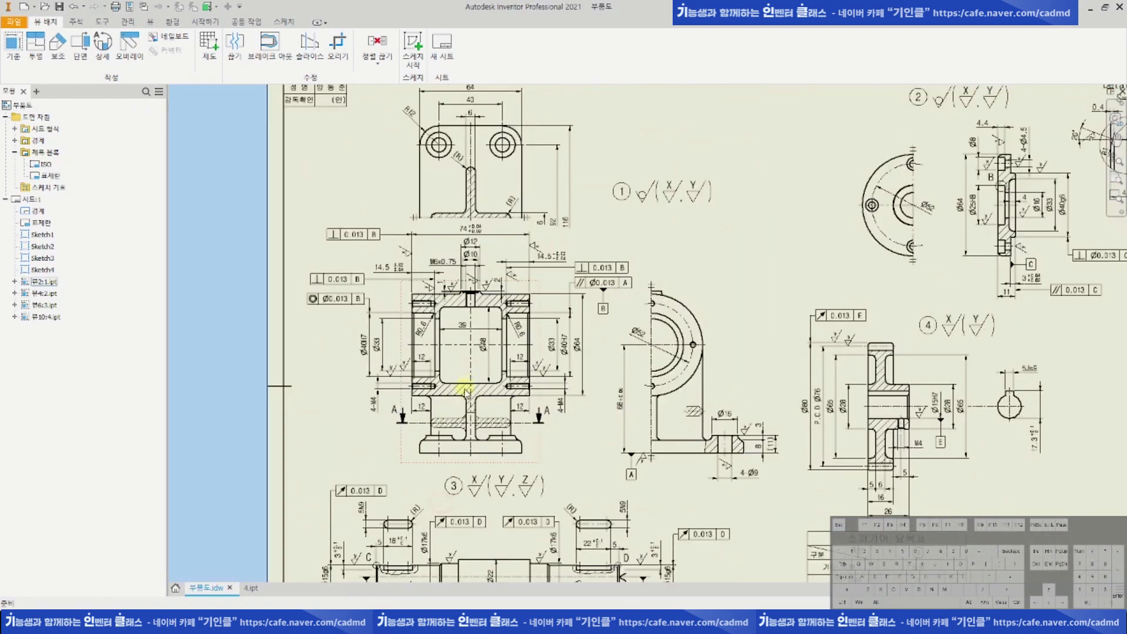
middle_click(654, 331)
middle_click(655, 331)
scroll(928, 498, "up", 3)
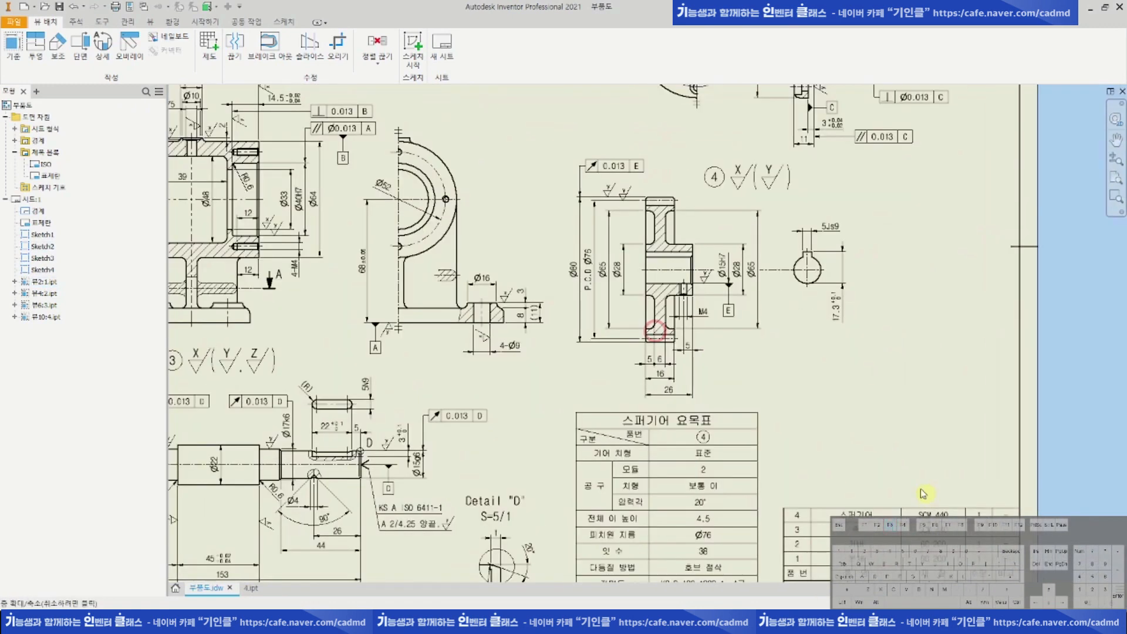
middle_click_drag(912, 458, 793, 446)
scroll(798, 488, "up", 2)
middle_click_drag(850, 480, 772, 388)
scroll(757, 429, "up", 2)
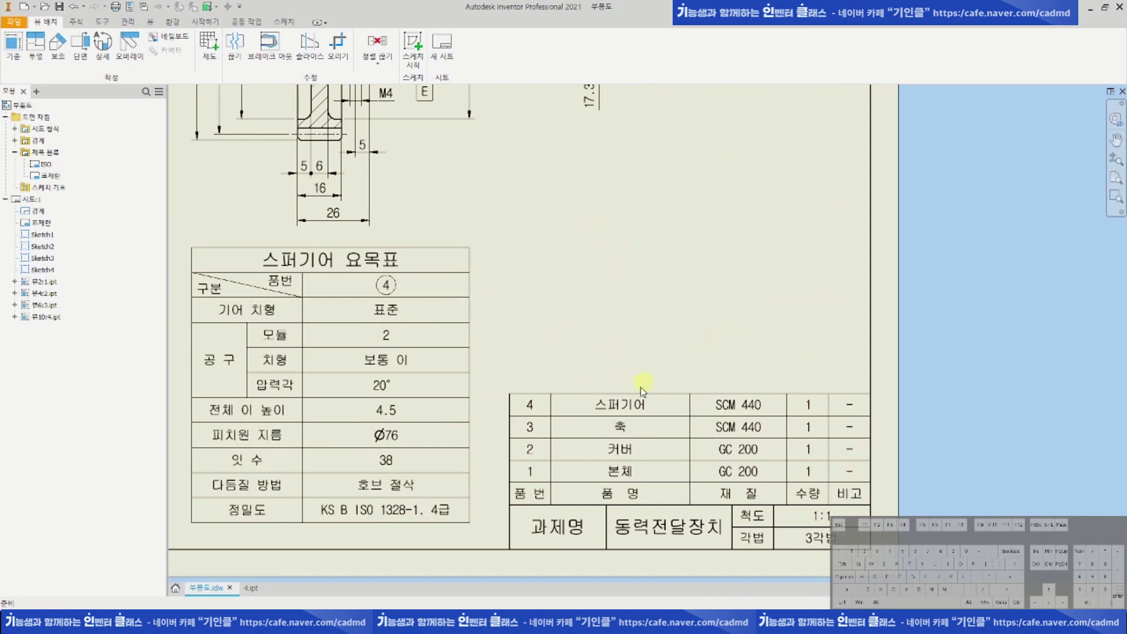
- Switch to the PDF in Acrobat Reader and review example notes 2 and 3 on chamfers, fillets and rounds
left_click(501, 615)
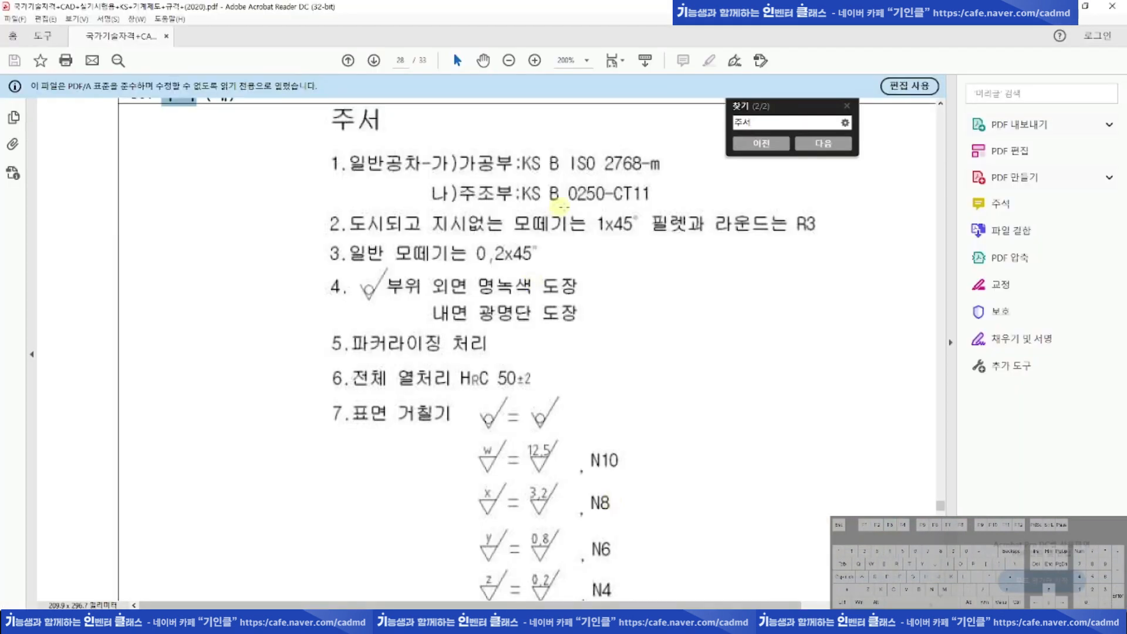
left_click_drag(660, 204, 848, 234)
left_click(851, 287)
left_click_drag(331, 243, 563, 270)
left_click(569, 260)
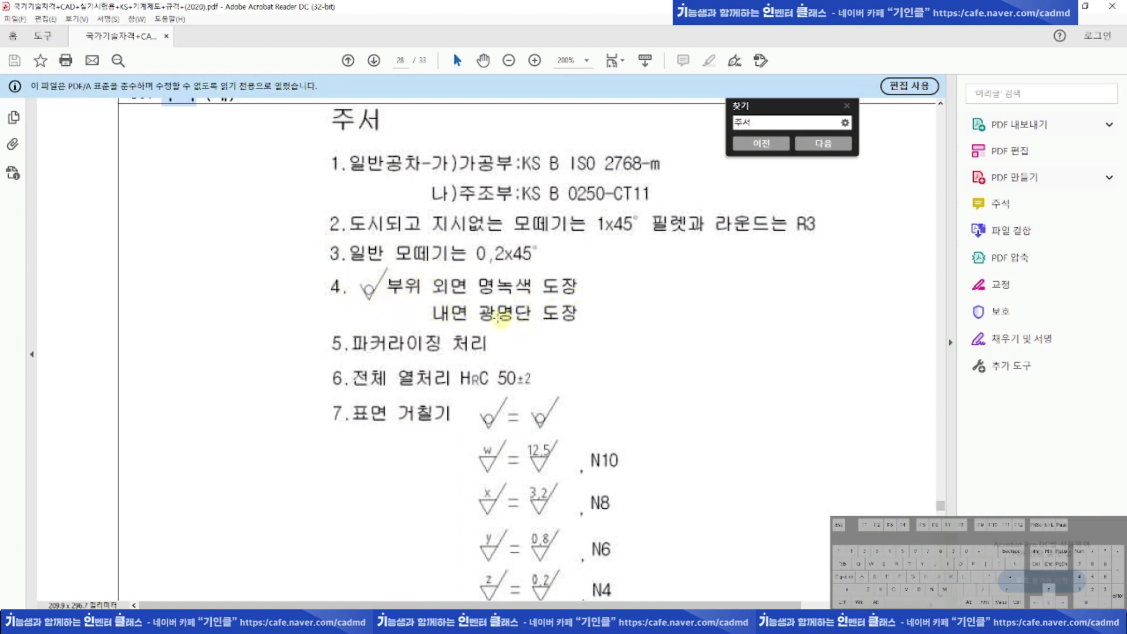
- Review example notes 4, 5 and 6 on painting, 파커라이징 treatment and heat treatment
left_click_drag(315, 270, 604, 331)
left_click(658, 343)
left_click(623, 345)
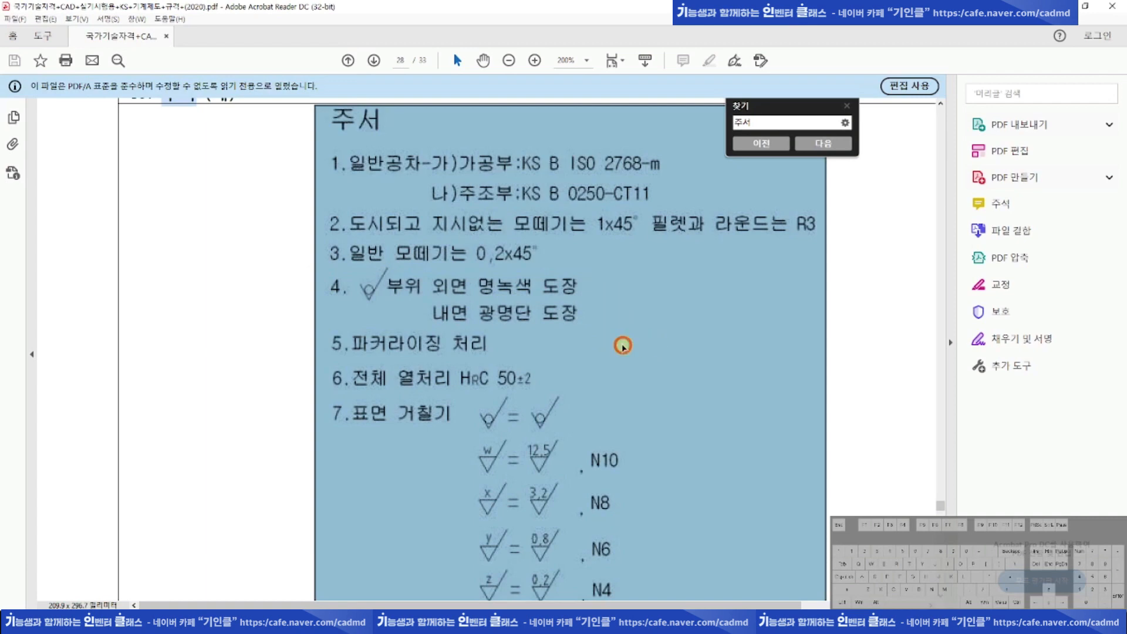
left_click_drag(325, 333, 486, 357)
left_click(500, 358)
left_click(497, 358)
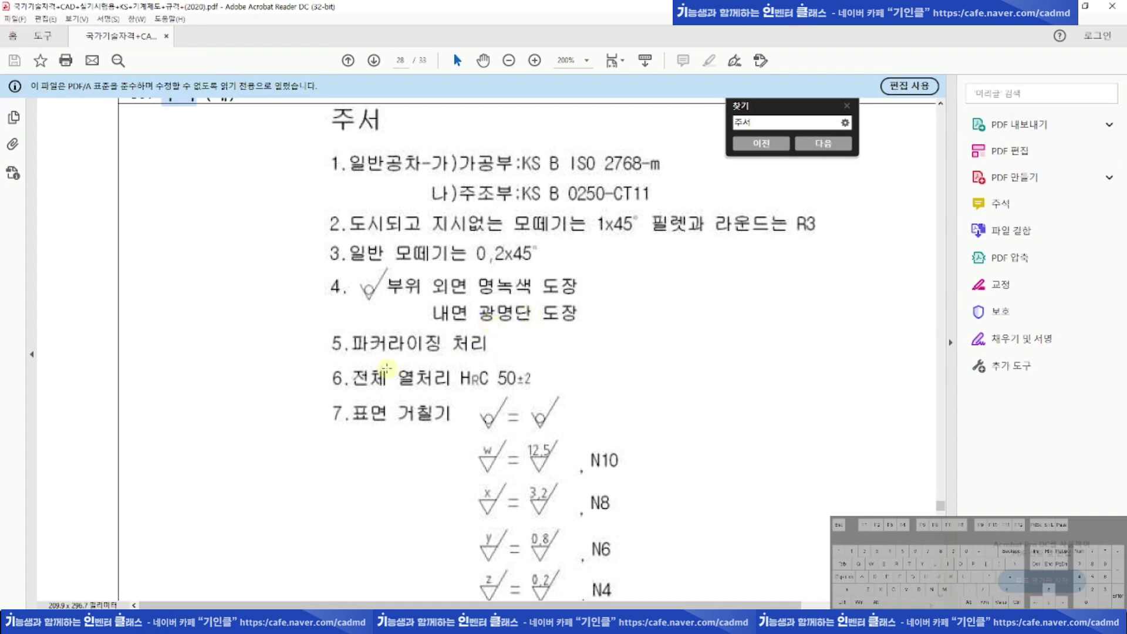
left_click_drag(320, 366, 565, 390)
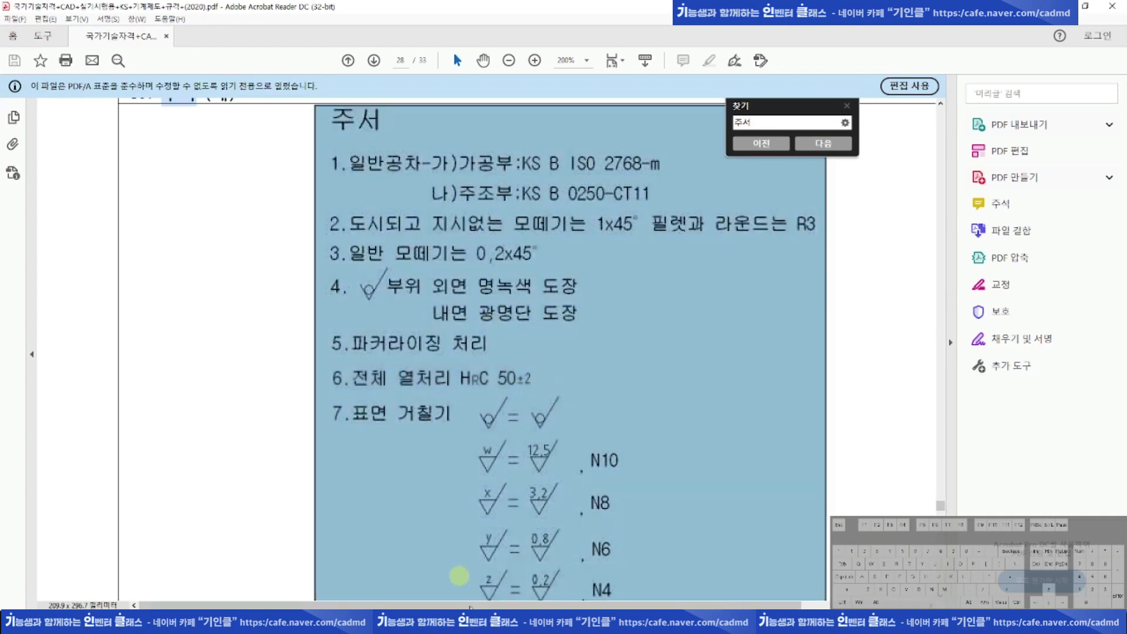
- Switch to the Inventor drawing and check the parts table against the treatment notes
left_click(449, 622)
middle_click_drag(892, 480, 837, 431)
scroll(719, 442, "up", 3)
middle_click_drag(577, 273, 591, 297)
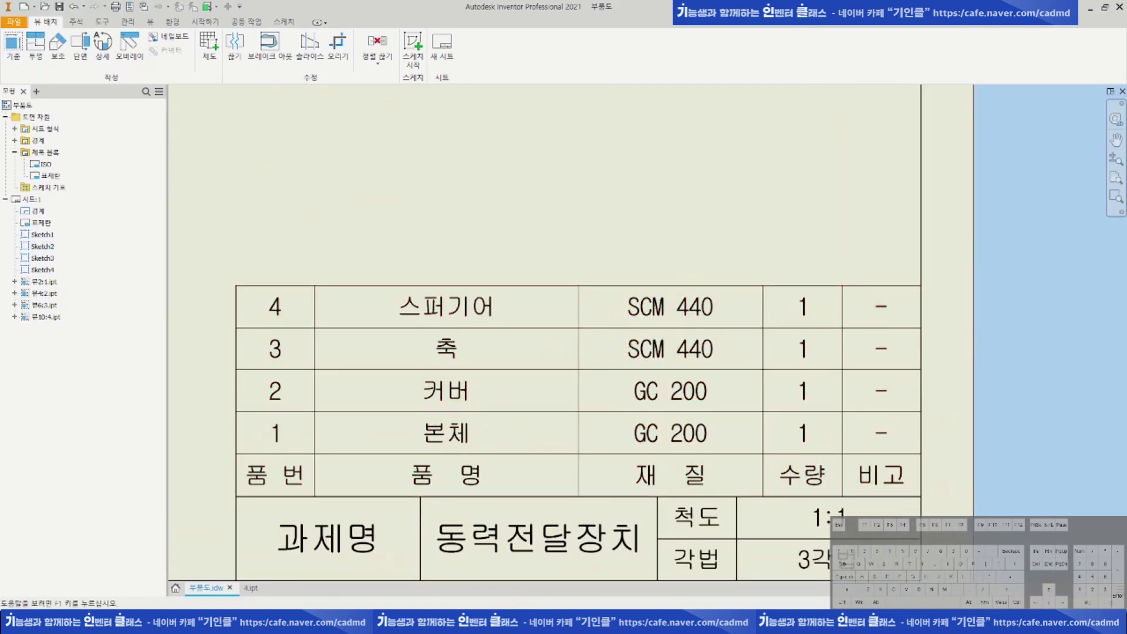
- Return to the PDF in Acrobat Reader and examine note 7's surface roughness symbols, marking the w row with 12.5 and N10
left_click(508, 621)
left_click(560, 385)
scroll(585, 407, "down", 1)
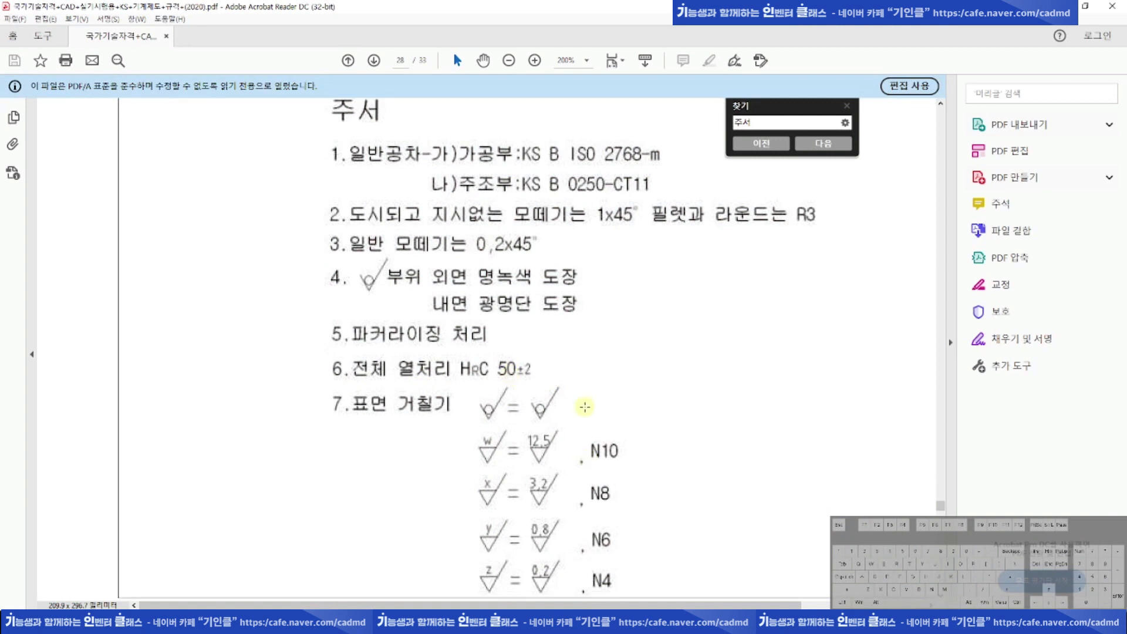
scroll(528, 376, "down", 1)
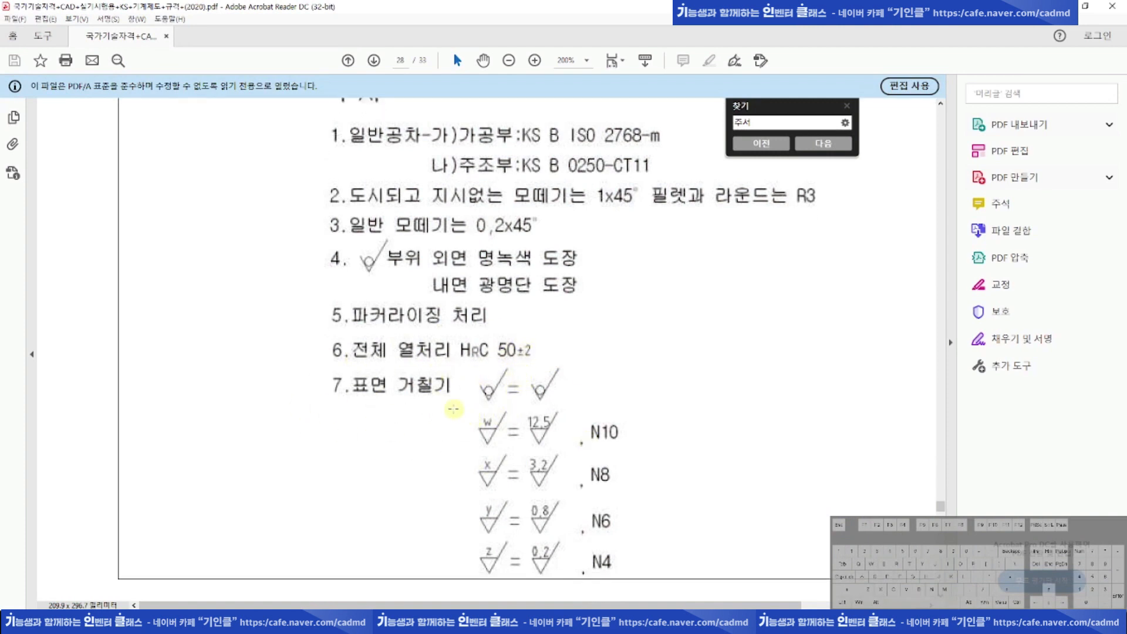
left_click_drag(468, 403, 638, 459)
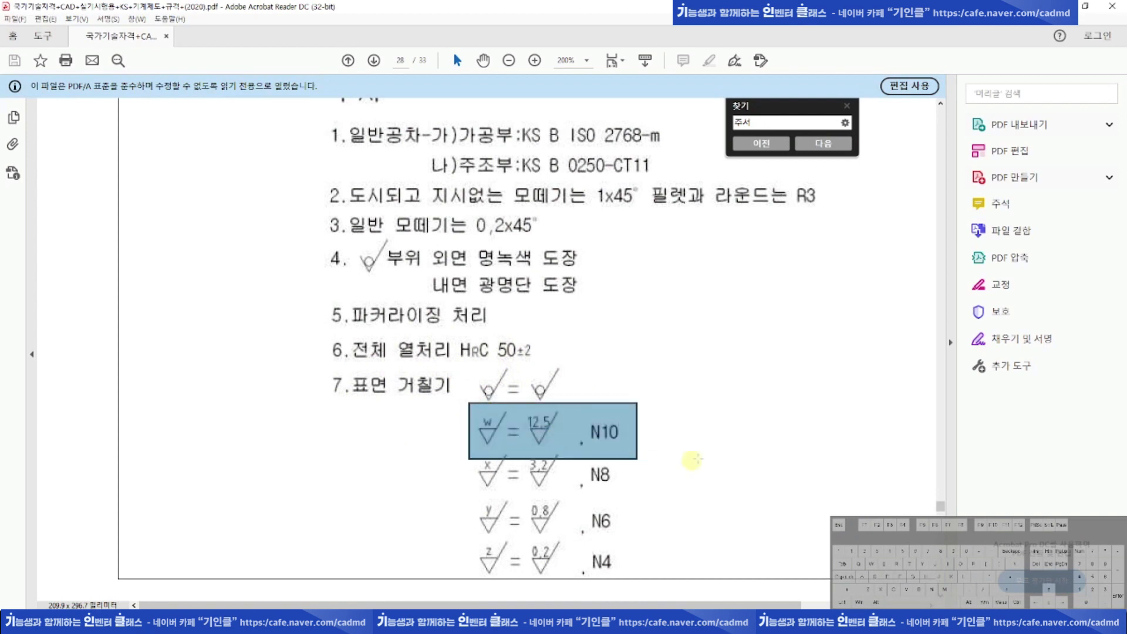
- Examine the remaining surface roughness symbol rows of note 7 and the full list of example notes
left_click(693, 459)
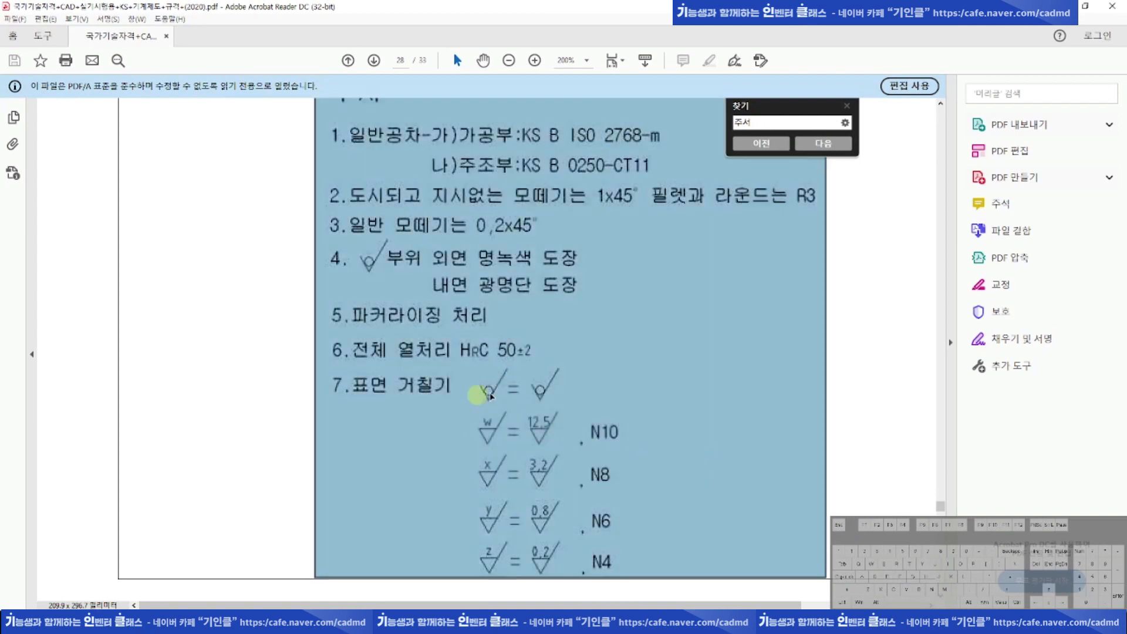
left_click(498, 484)
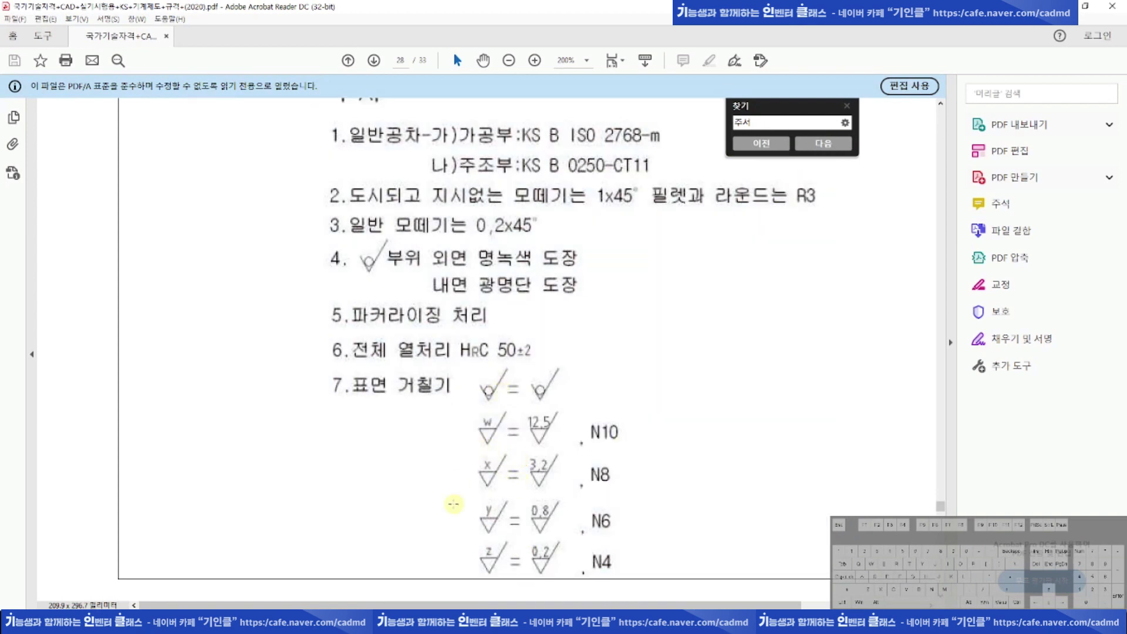
scroll(487, 478, "up", 1)
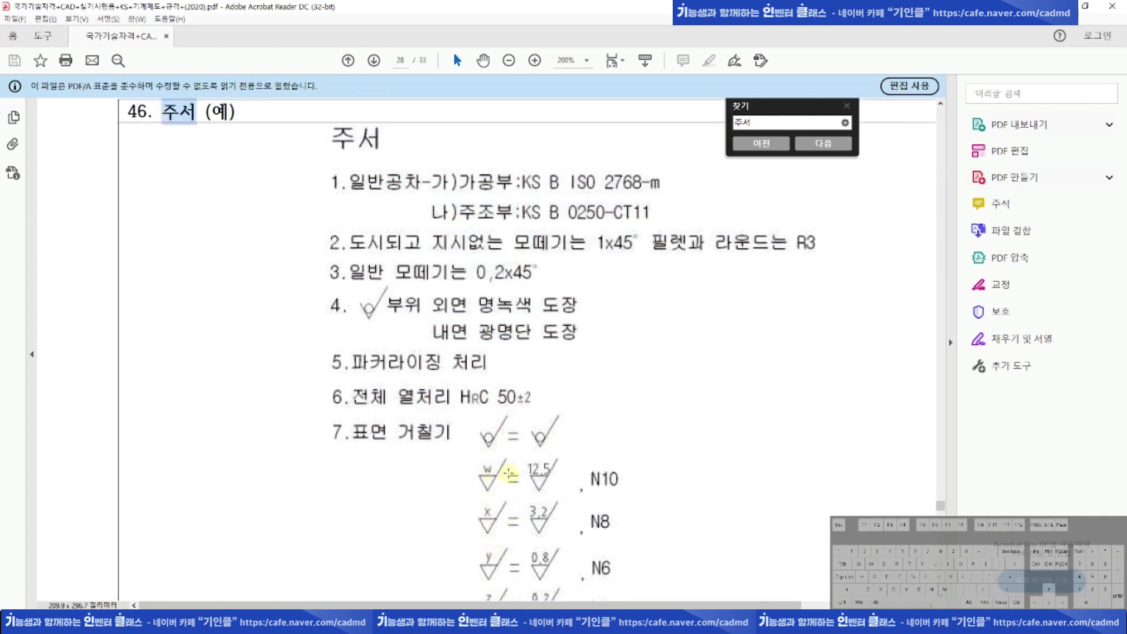
- Switch to the Inventor drawing, start a sheet sketch and place a left-aligned text block in the empty area above the parts table
mouse_move(567, 3)
left_mouse_down()
mouse_move(659, 33)
mouse_move(1126, 111)
left_mouse_up()
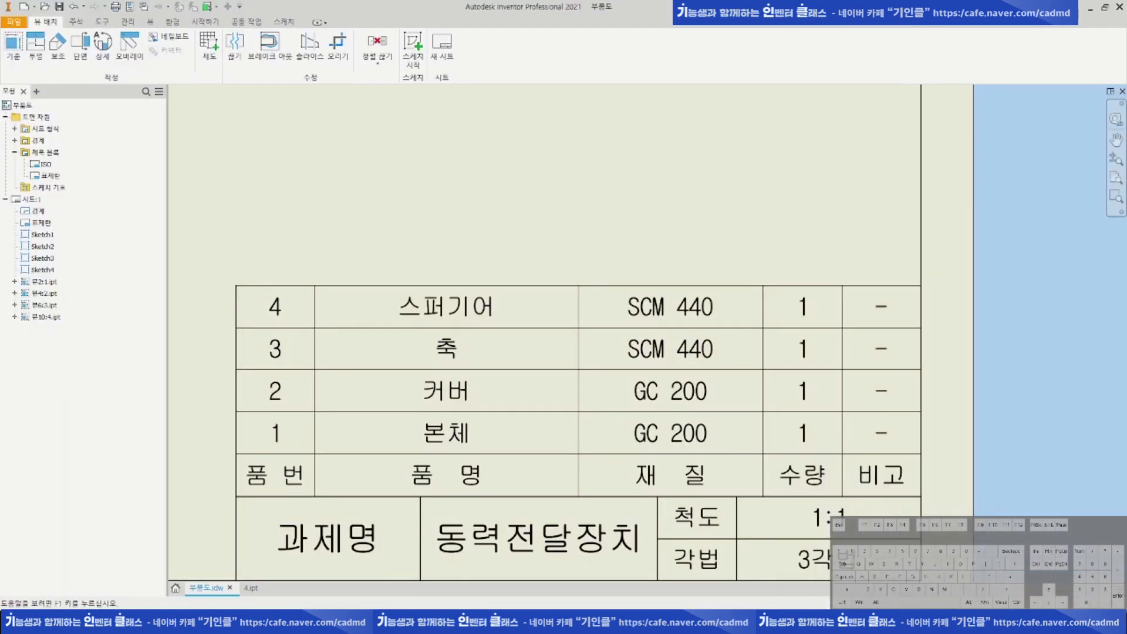
scroll(680, 252, "down", 3)
left_click(651, 258)
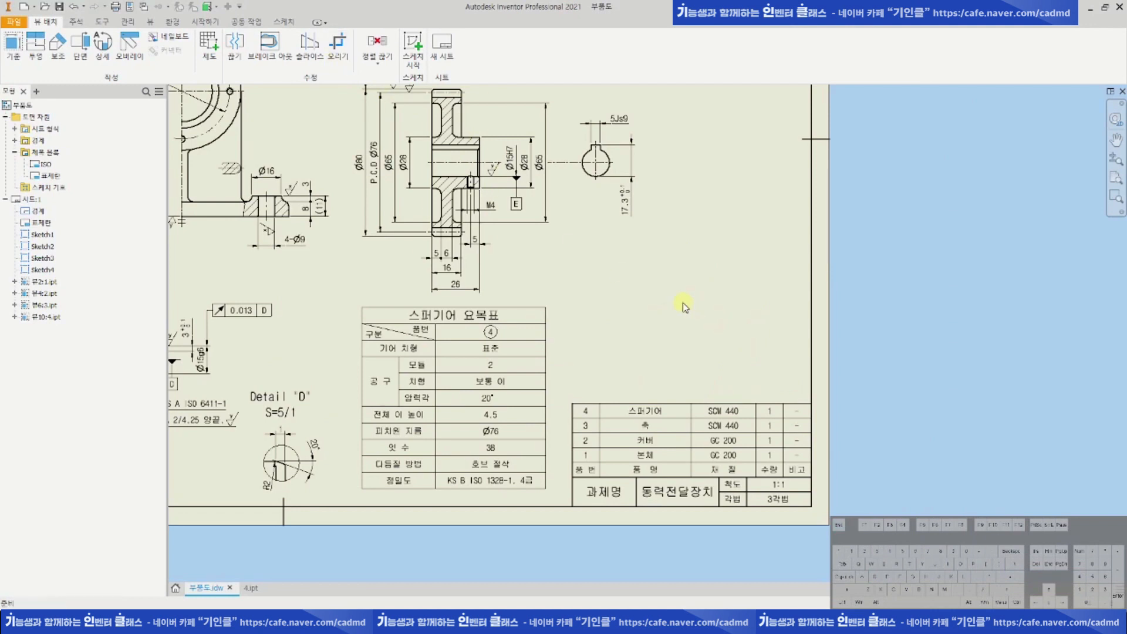
key("s")
left_click(684, 304)
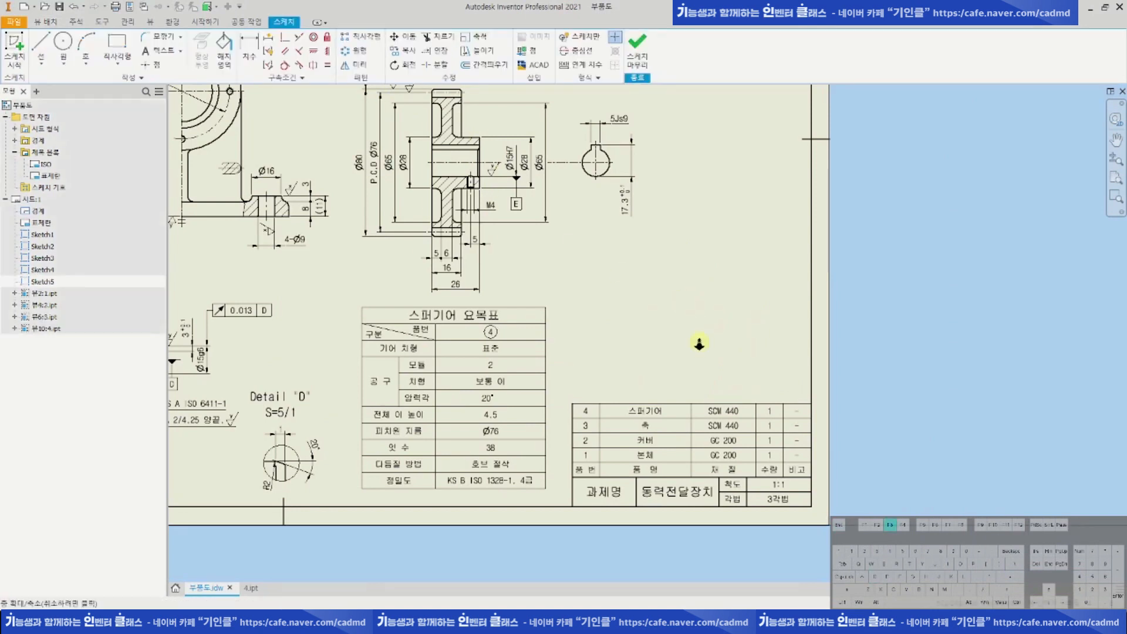
key("t")
left_click(655, 247)
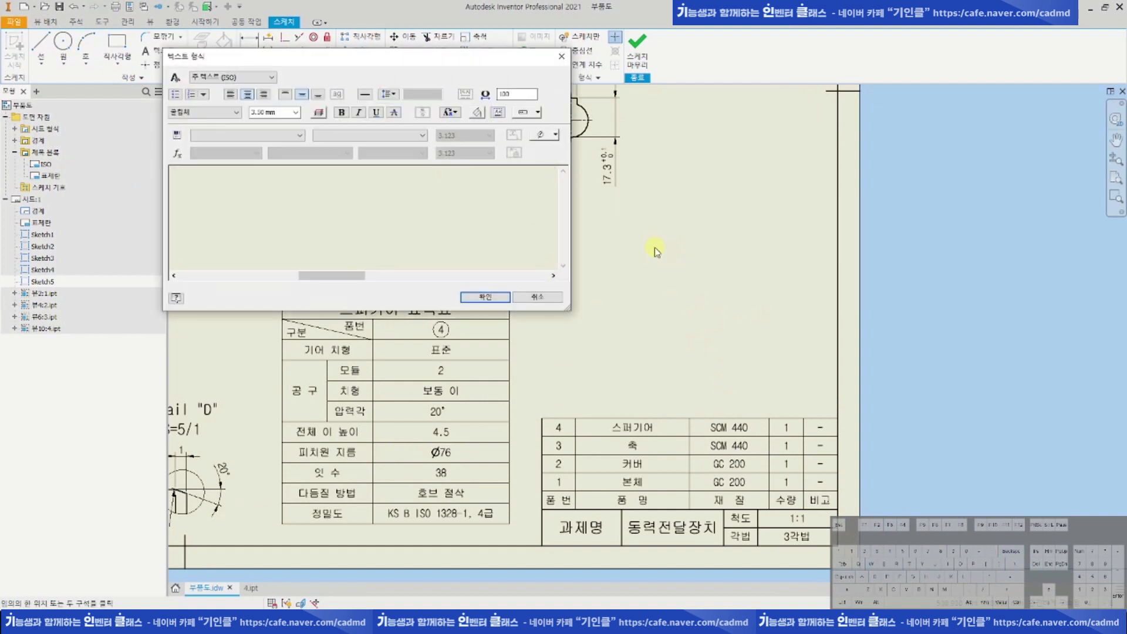
left_click(231, 95)
- Enter the heading "주서" and note 1: "일반공차-가)가공부:KS B ISO 2768-m" with "나)주조부:KS B 0250-CT11" indented on the line below
type("ㅈㅜ서일반공차")
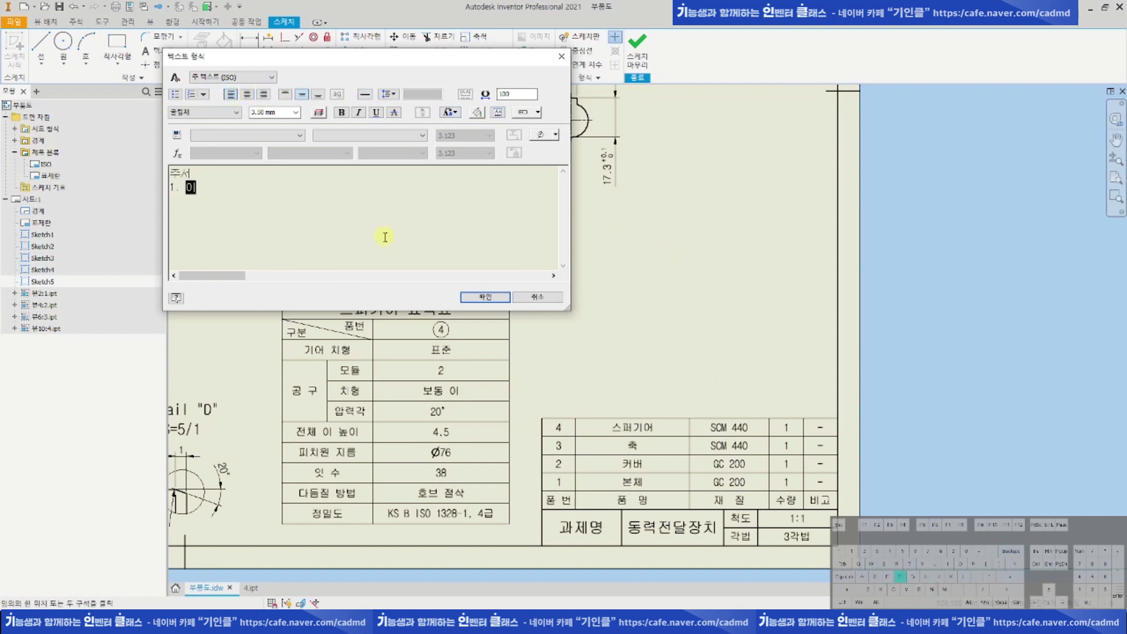
type("-가)")
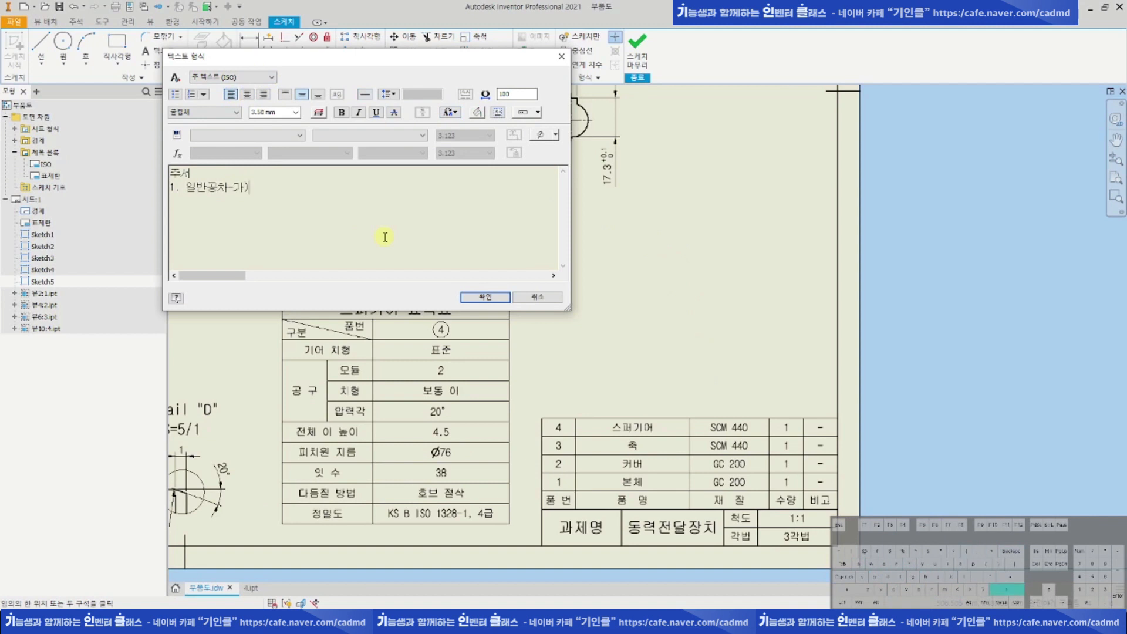
type("가공부:KS B ISO 276")
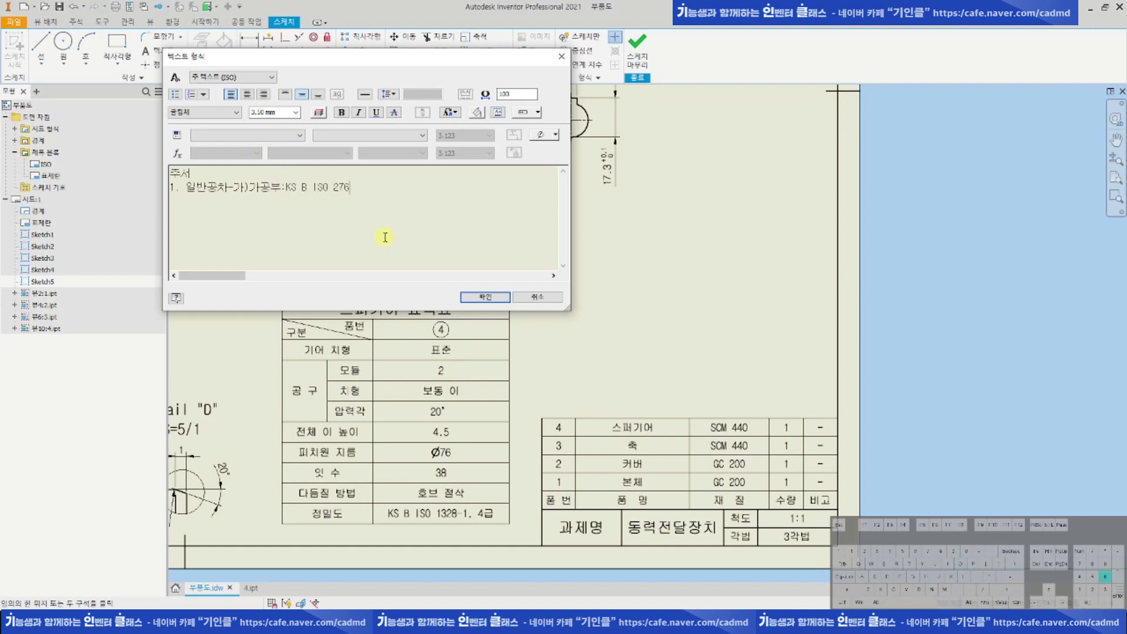
type("8-m")
key("Return")
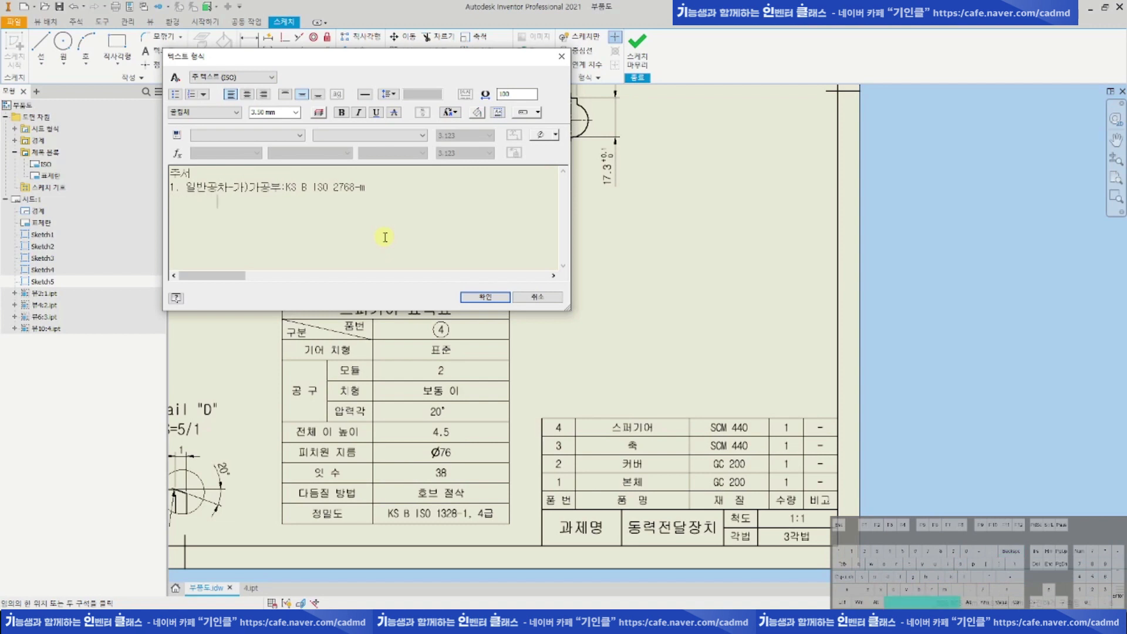
type("나")
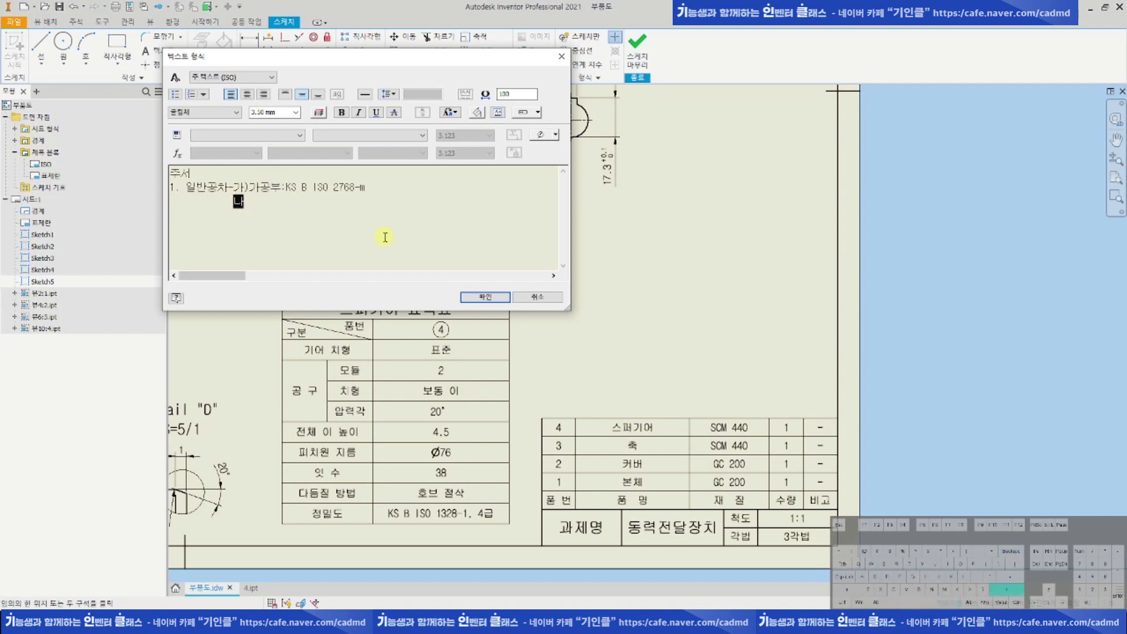
type(")주조부:k")
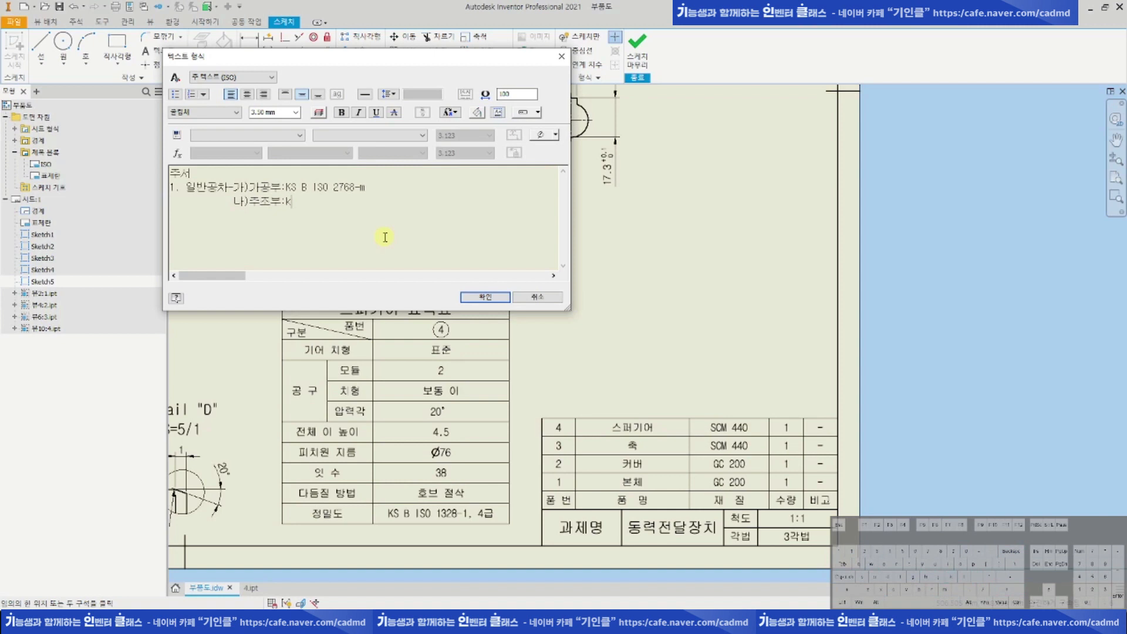
type("S B 0250-CT")
- Enter note 2 as "도시되고 지시없는 모떼기는 1x45° 필렛과 라운드는 R3", inserting the degree symbol after 45
type("도시되고 지시없는")
type(" 모떼고는")
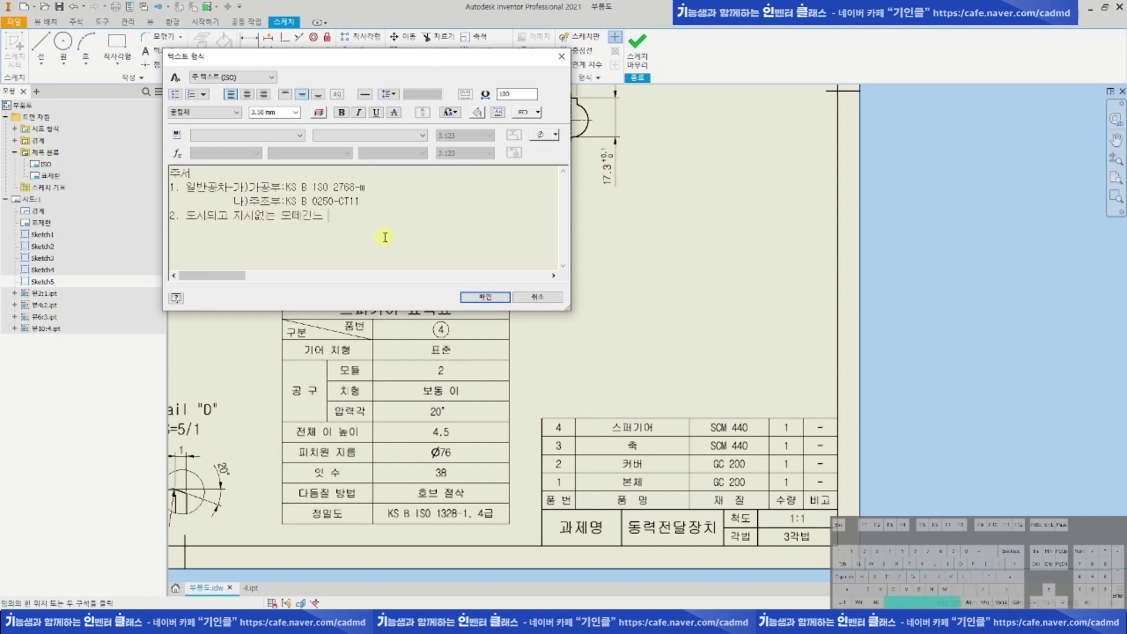
key("BackSpace")
key("BackSpace")
key("BackSpace")
type("기는 1X")
key("BackSpace")
key("Caps_Lock")
type("x45")
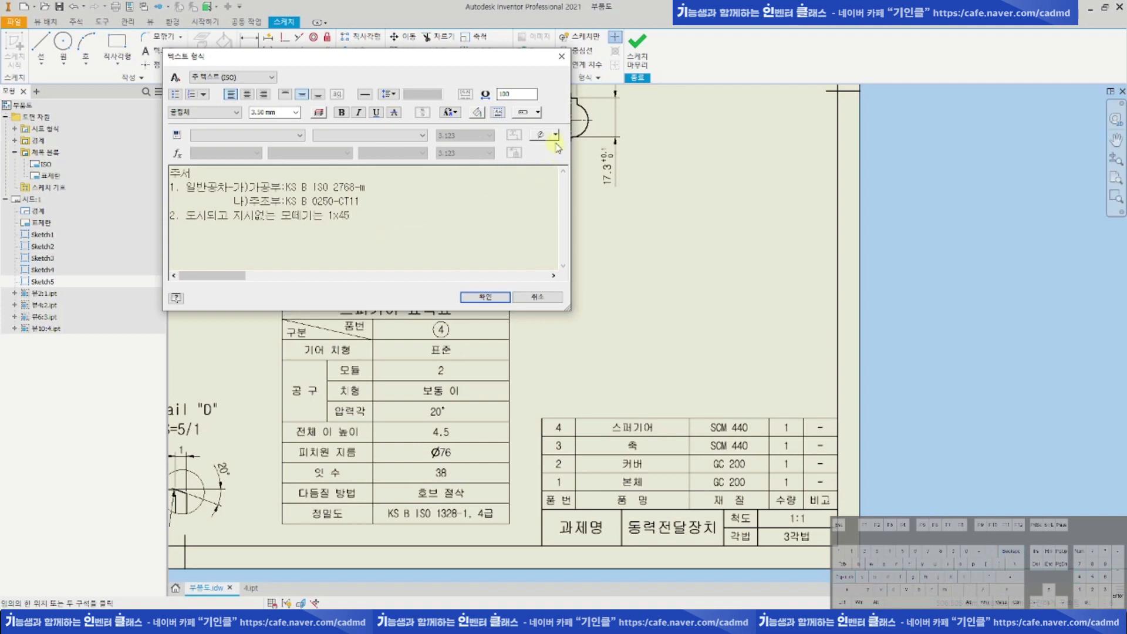
left_click(556, 135)
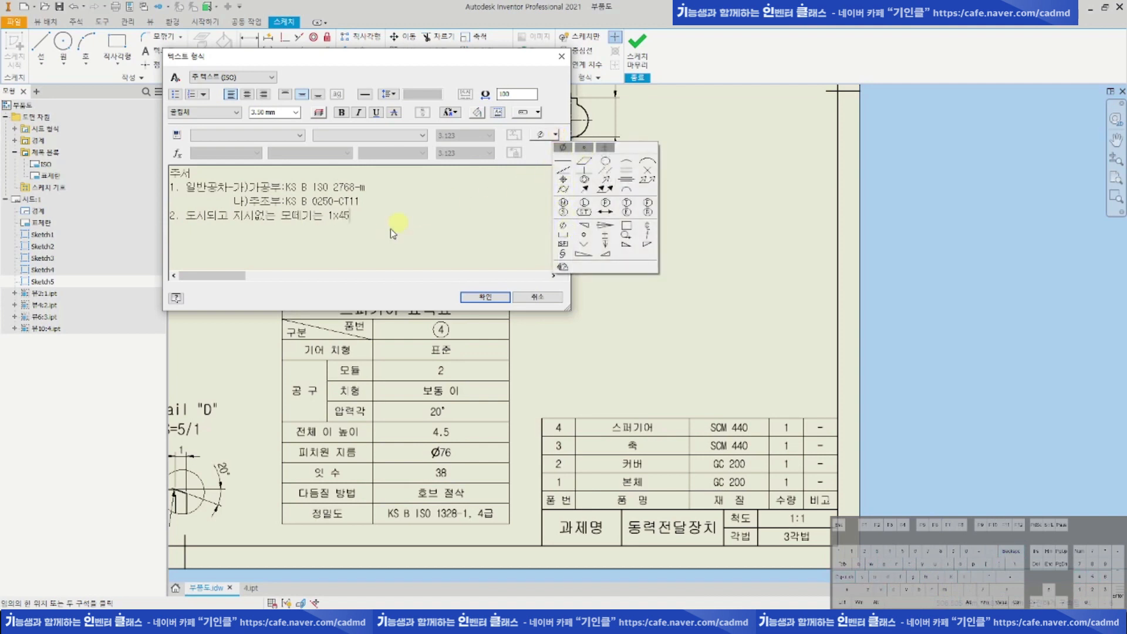
left_click(584, 147)
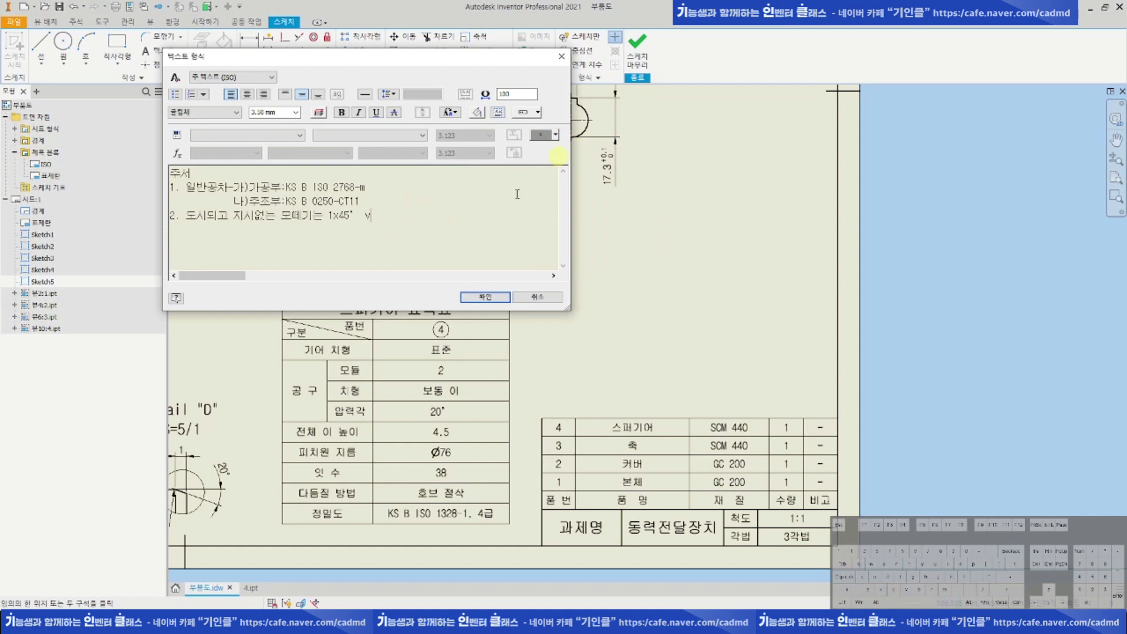
type("필렛과 라운드는 R3")
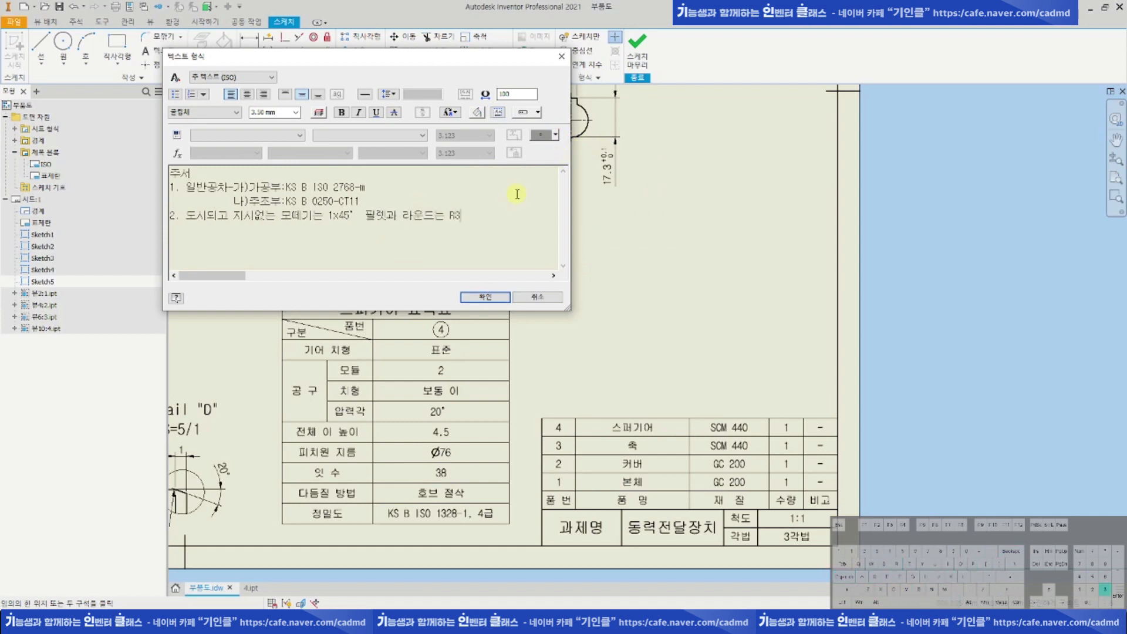
- Add note 3 as "일반 모떼기는 0.2x45°" with the degree symbol
type(" 3. 일반 모떼기는 0.2")
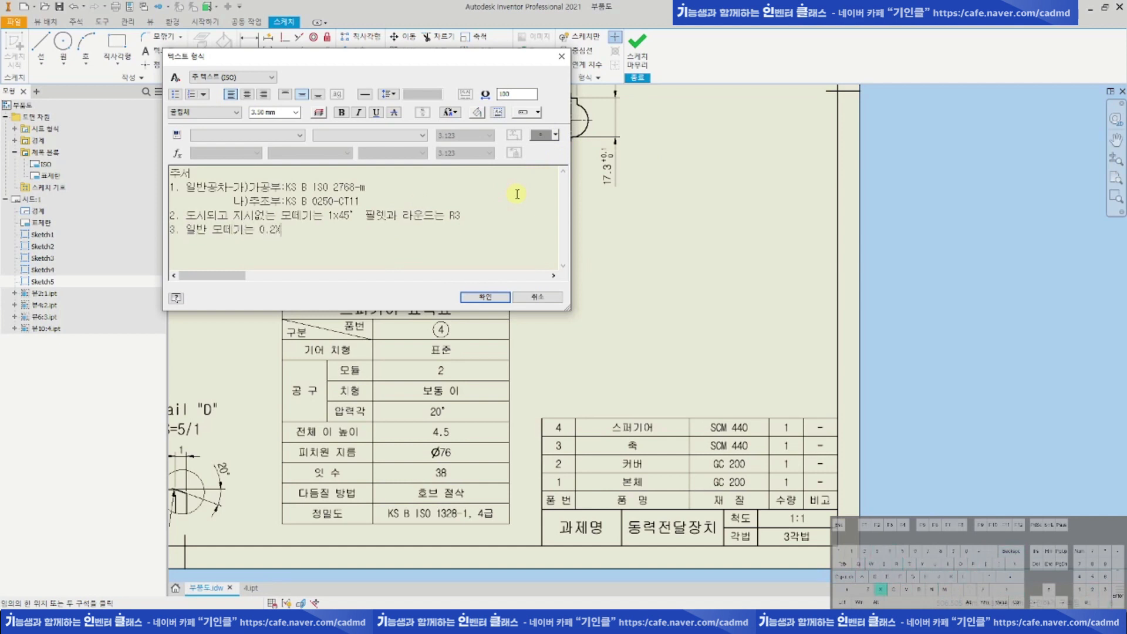
type("x45")
left_click(543, 134)
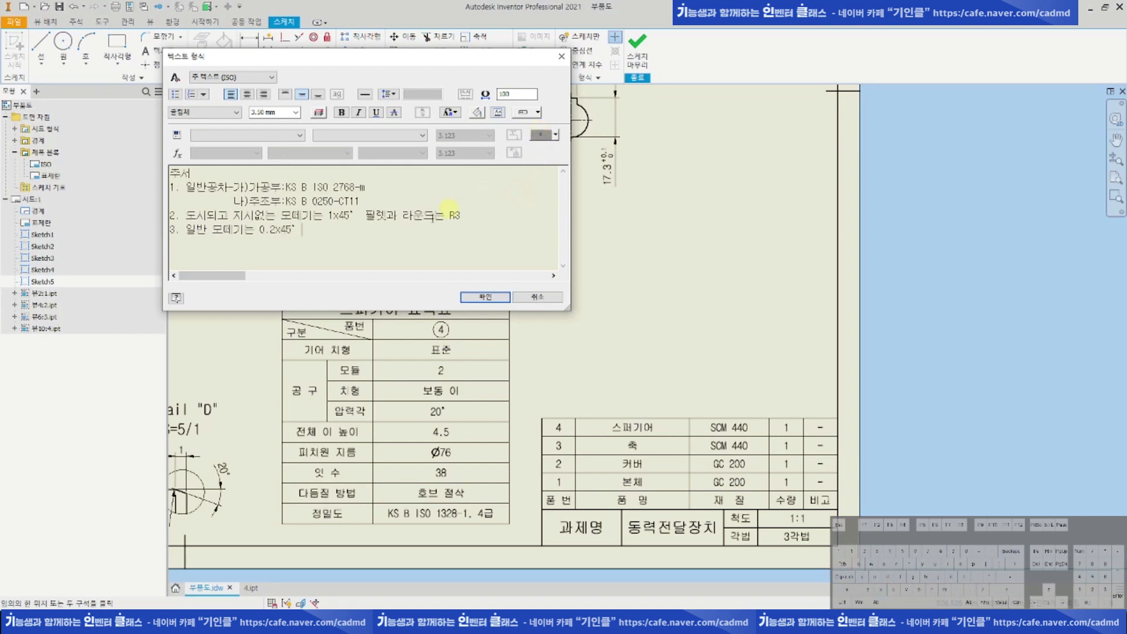
- Bring the Acrobat Reader PDF beside the text editor and check the wording and symbol of example note 4
left_click_drag(1022, 88, 878, 14)
left_click_drag(741, 555, 809, 555)
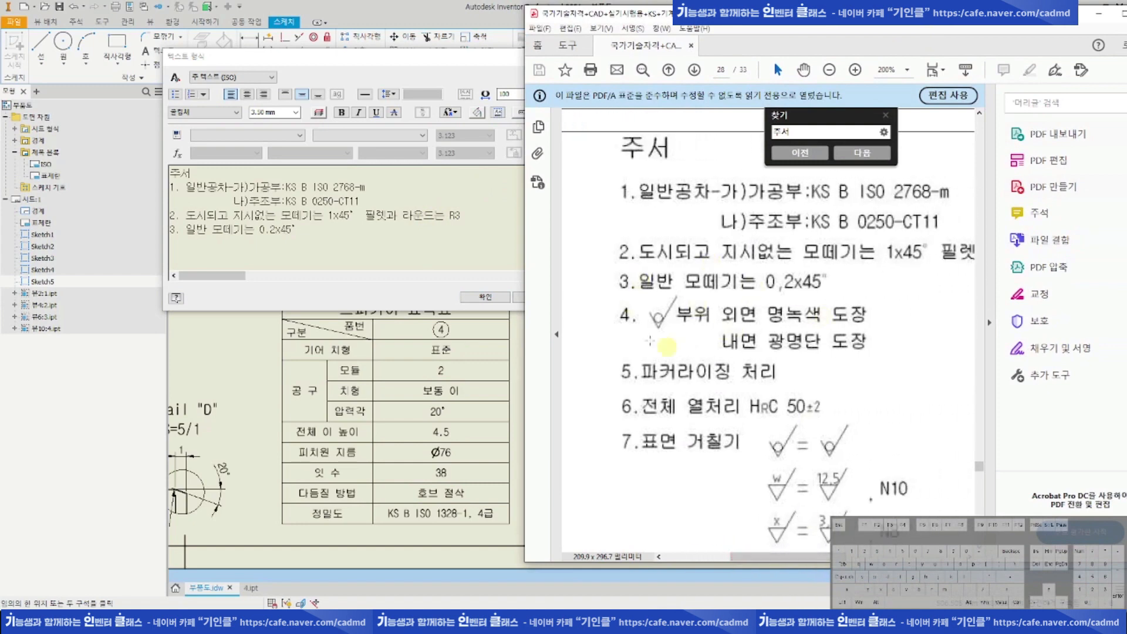
left_click_drag(778, 18, 996, 63)
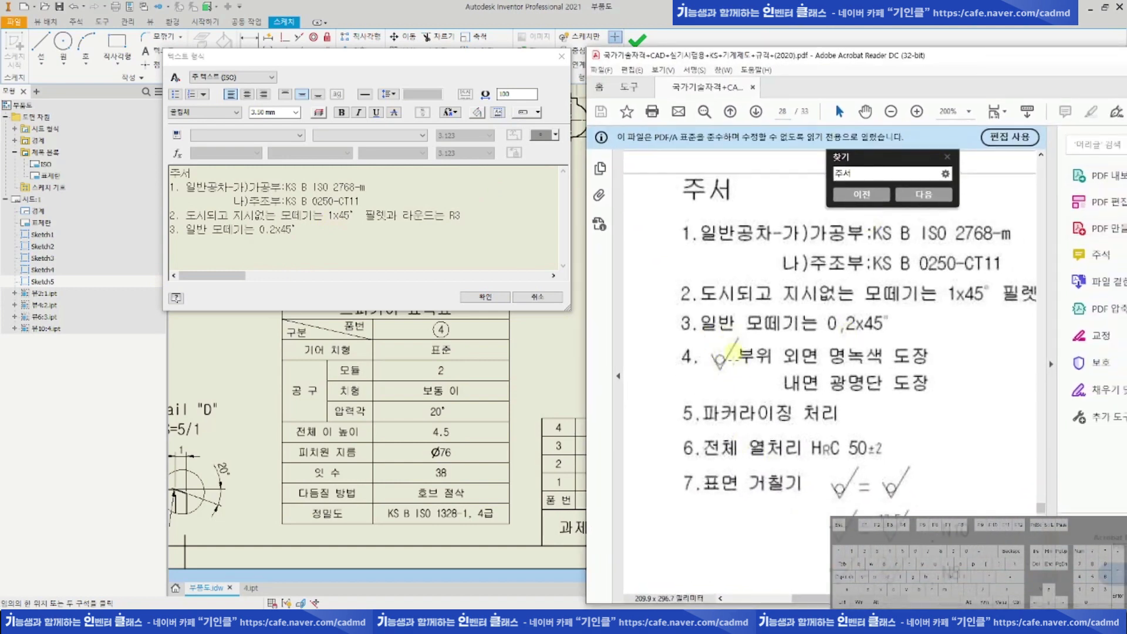
left_click_drag(793, 53, 1126, 64)
- Write note 4 as "부위 외면 명녹색 도장" and "내면 광명단 도장" on two lines, leaving a gap after the number for the roughness symbol
left_click(301, 232)
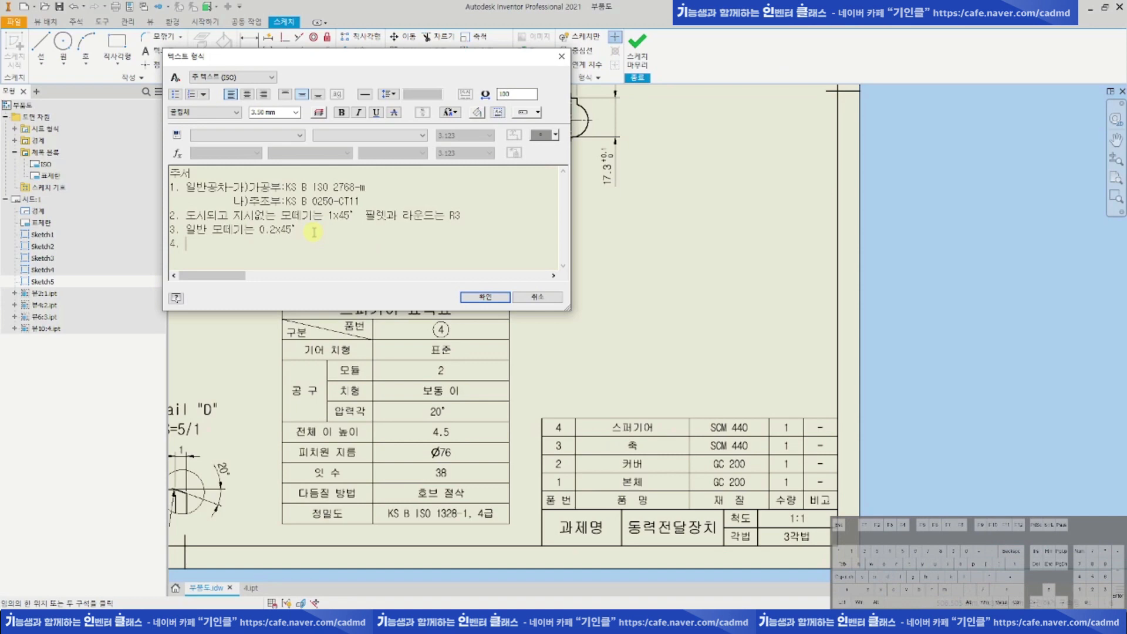
left_click_drag(1126, 86, 703, 92)
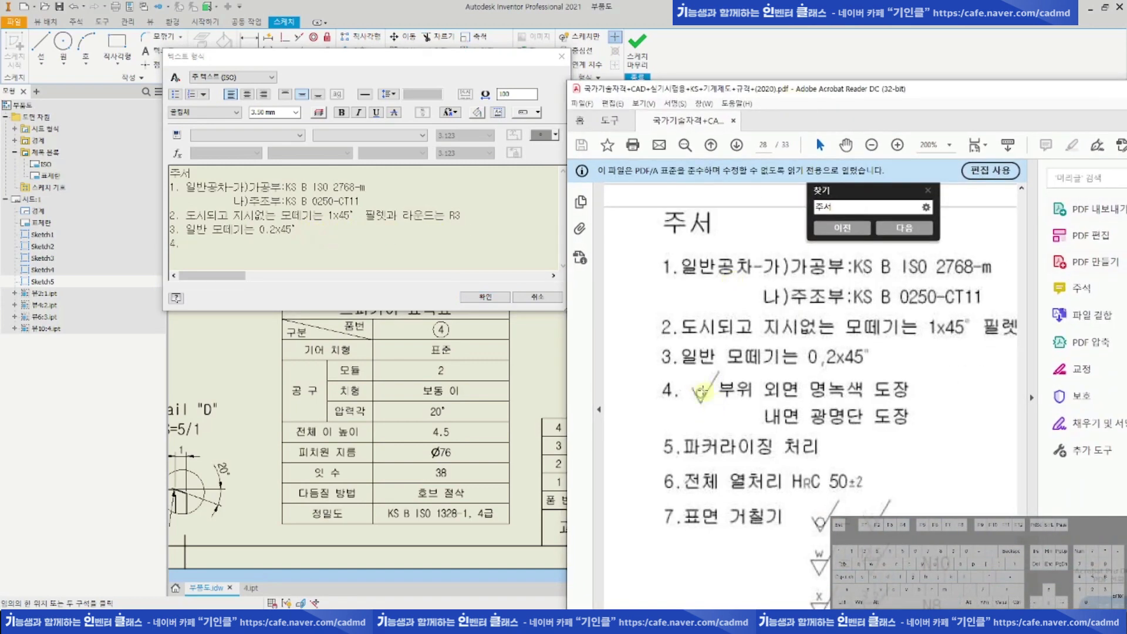
left_click_drag(767, 89, 1126, 87)
left_click(213, 244)
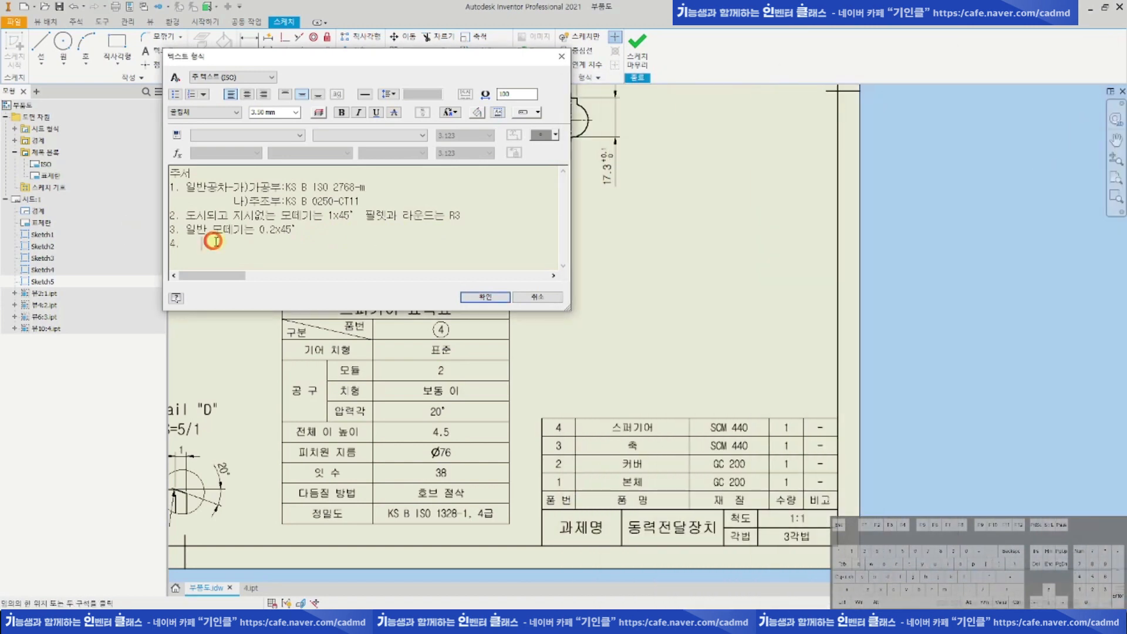
type("부위 외면 ")
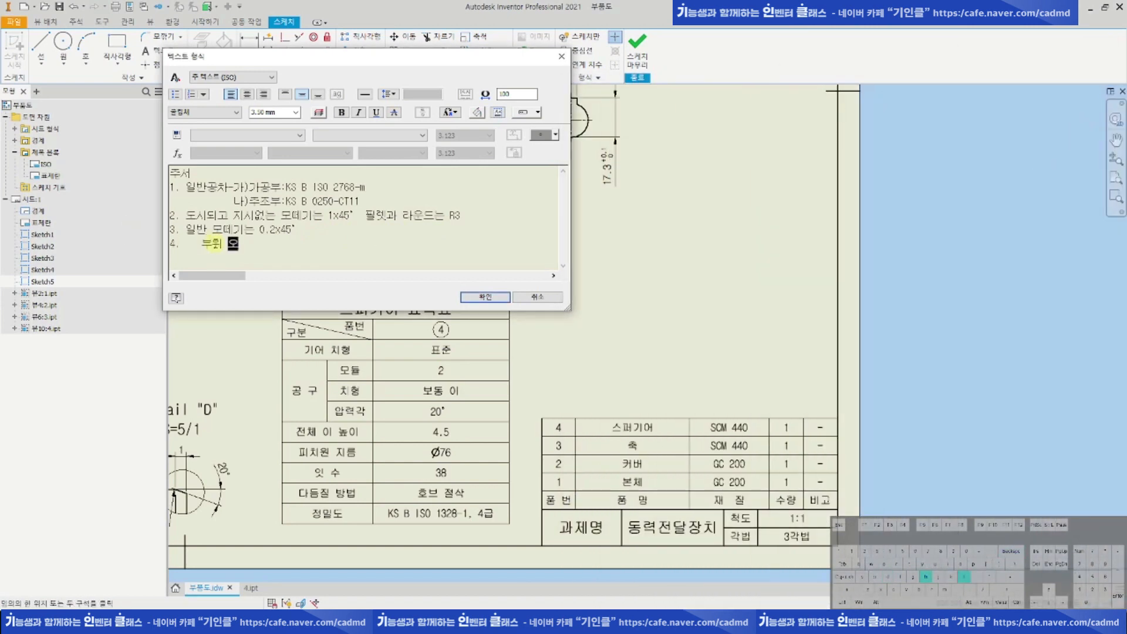
type("명녹색")
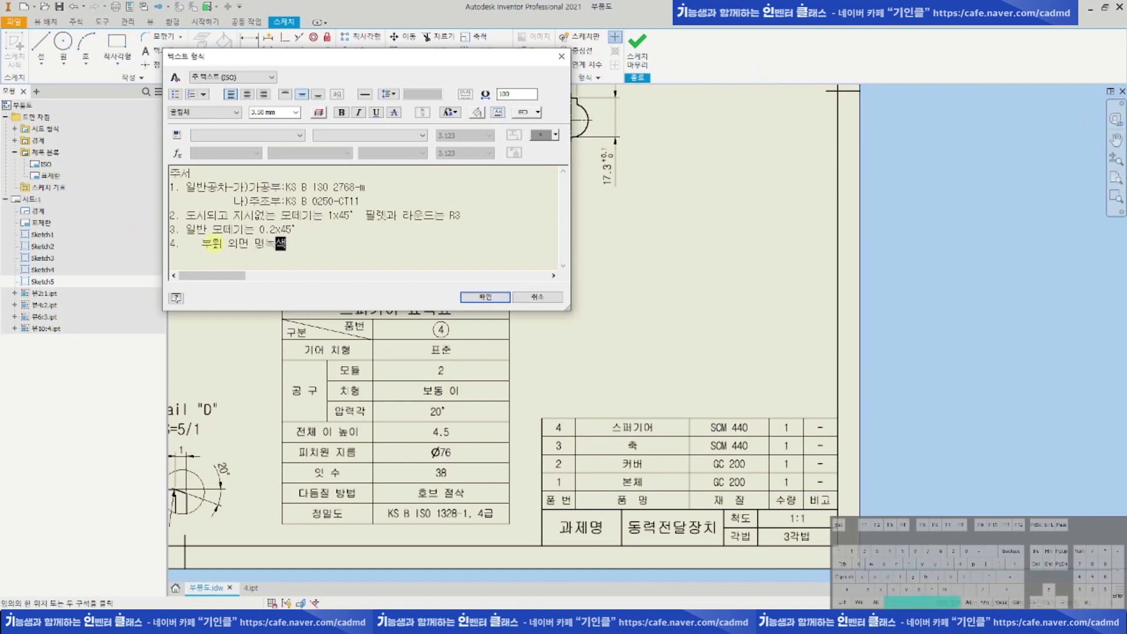
type(" 도장       내면 광")
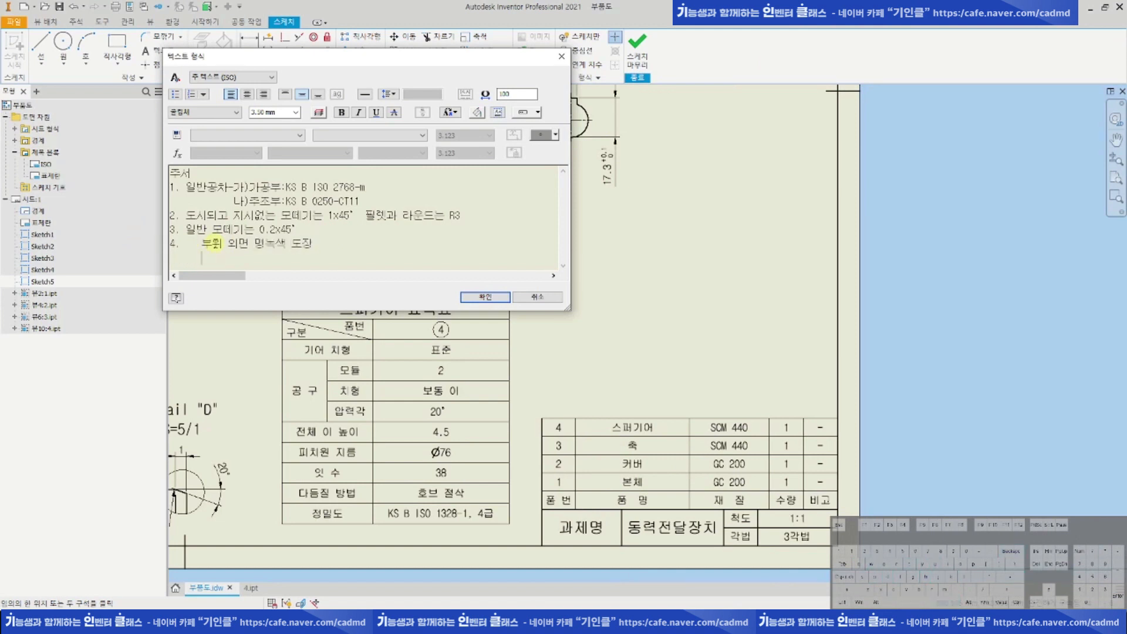
type("명단 도장")
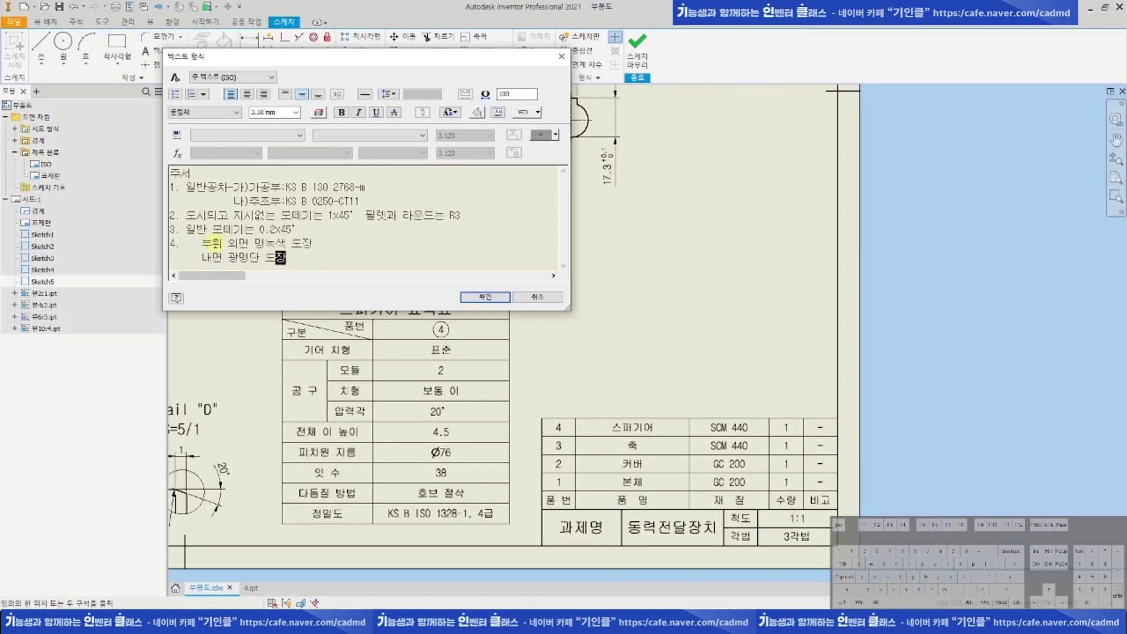
- Check the heat treatment note in the PDF and add note 5 as "전체 열처리 HRC 50±2", inserting the plus-minus symbol
key("Return")
type("5.")
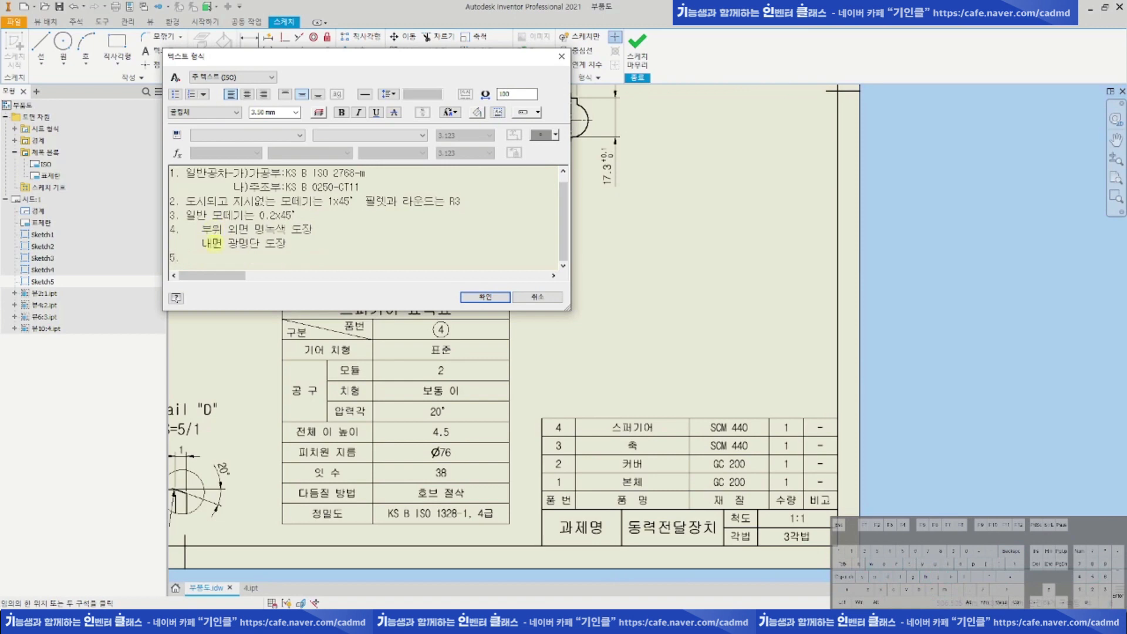
left_click_drag(1126, 80, 931, 77)
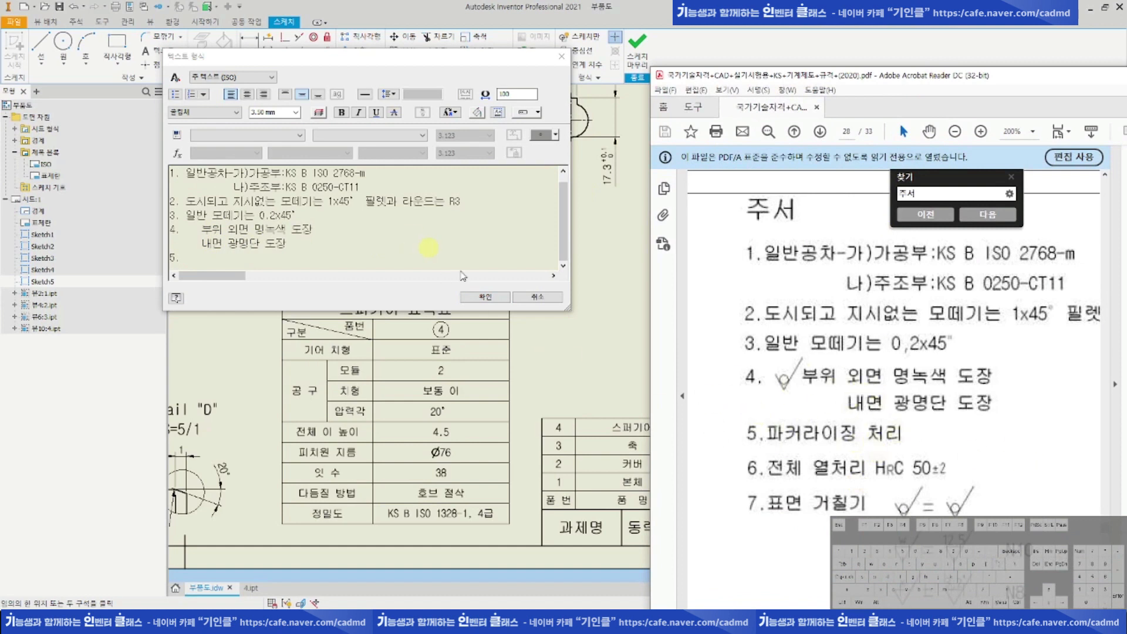
left_click_drag(880, 76, 1126, 77)
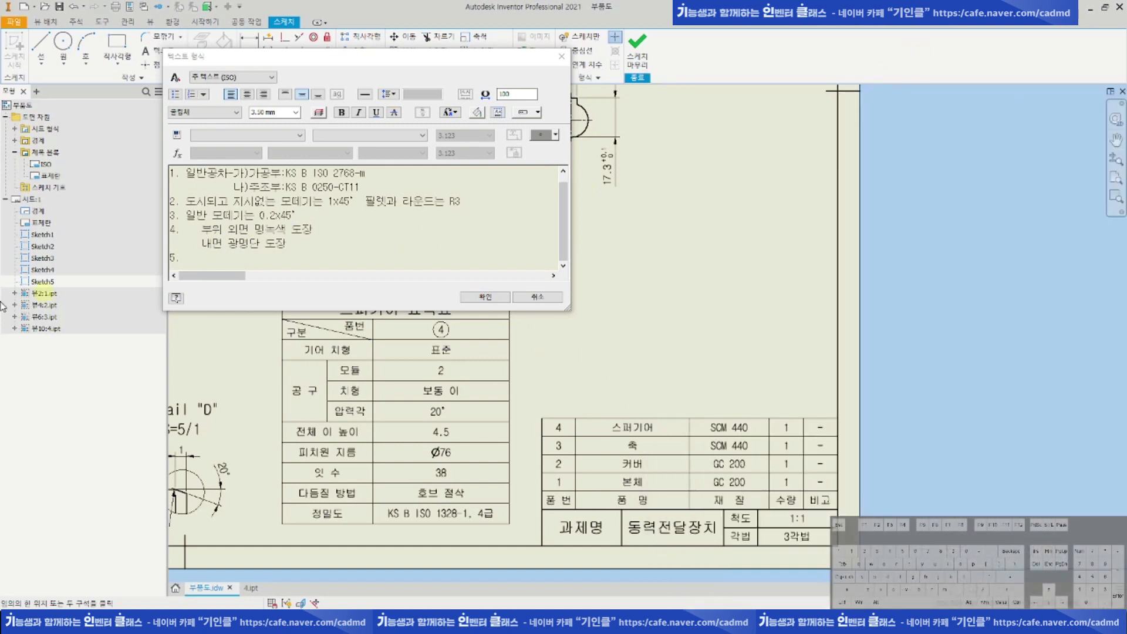
left_click(222, 262)
type("ㅈ전체열처리")
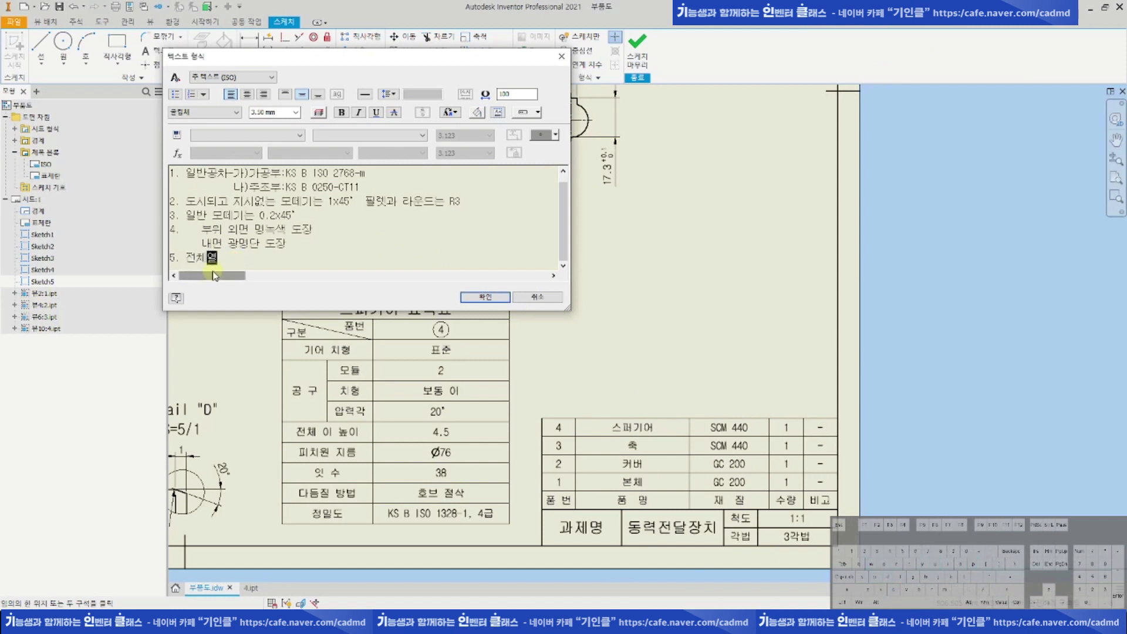
key("BackSpace")
key("Left")
type("ㅇ")
key("BackSpace")
type("열치리 HRC 50")
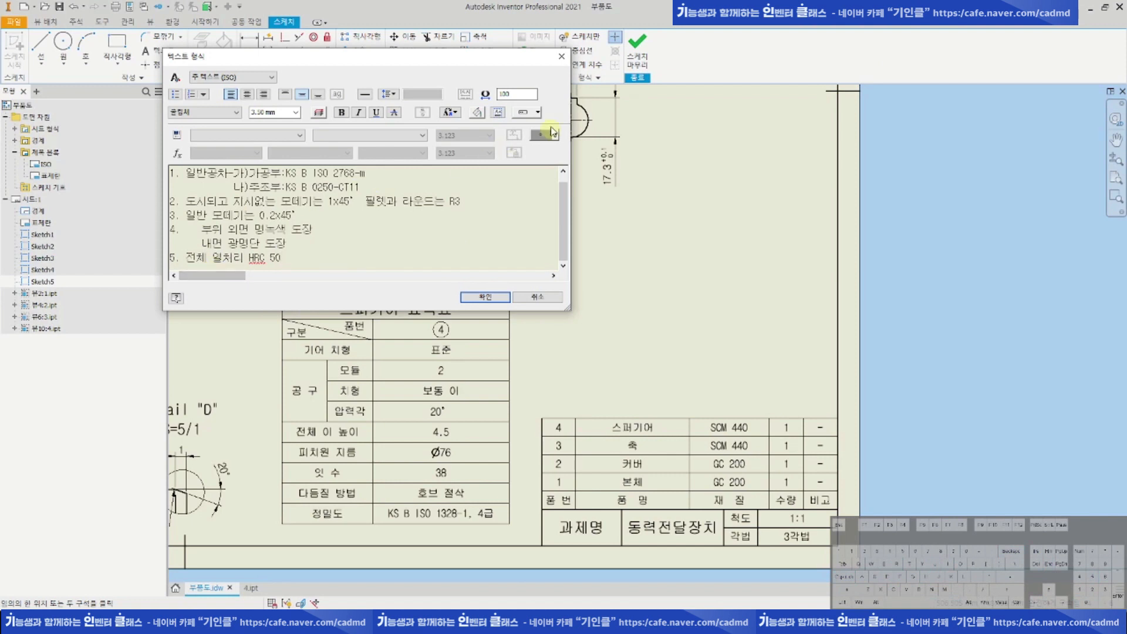
left_click(556, 134)
left_click(604, 147)
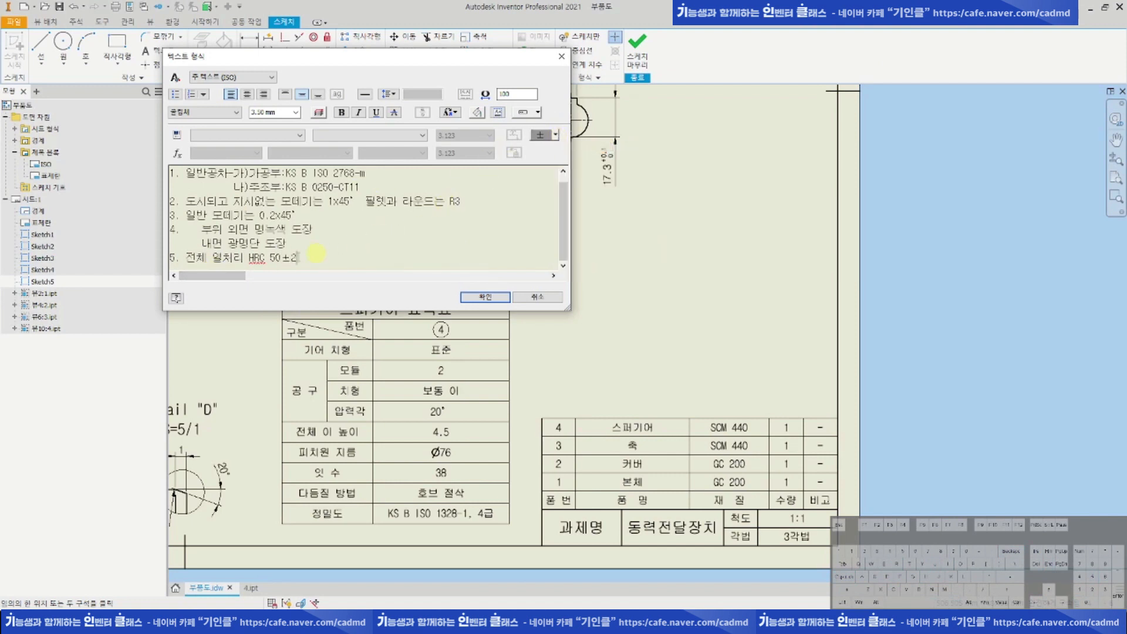
- Reduce the text height of the "R" in HRC and of "±2" in note 5 to 2.2 mm
left_click_drag(260, 257, 255, 257)
left_click(271, 112)
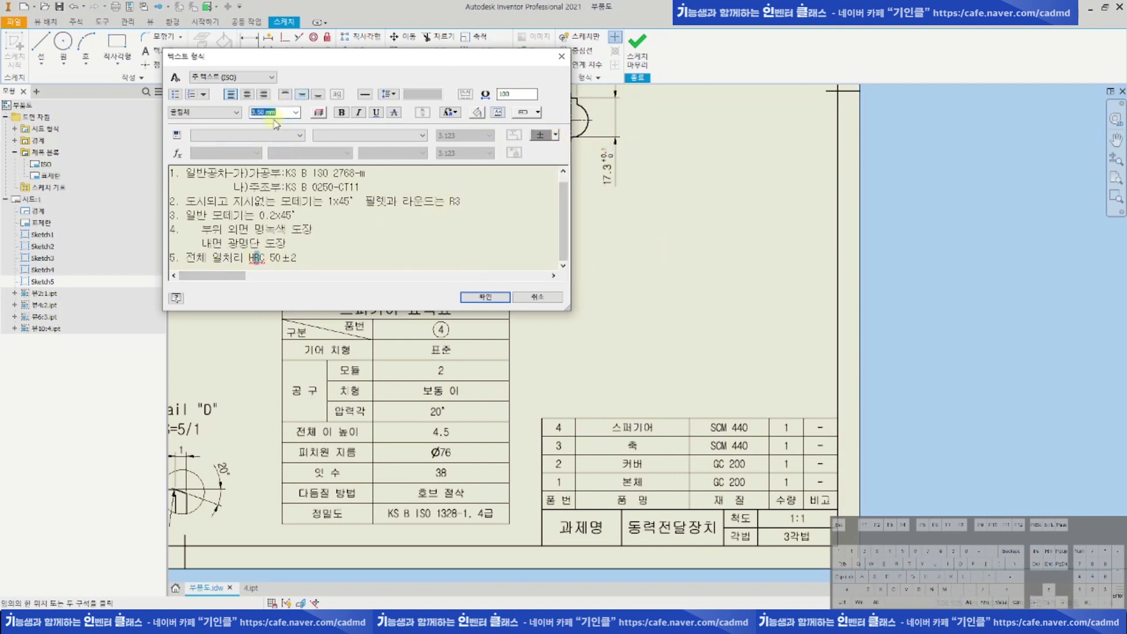
type("2.2")
left_click(264, 255)
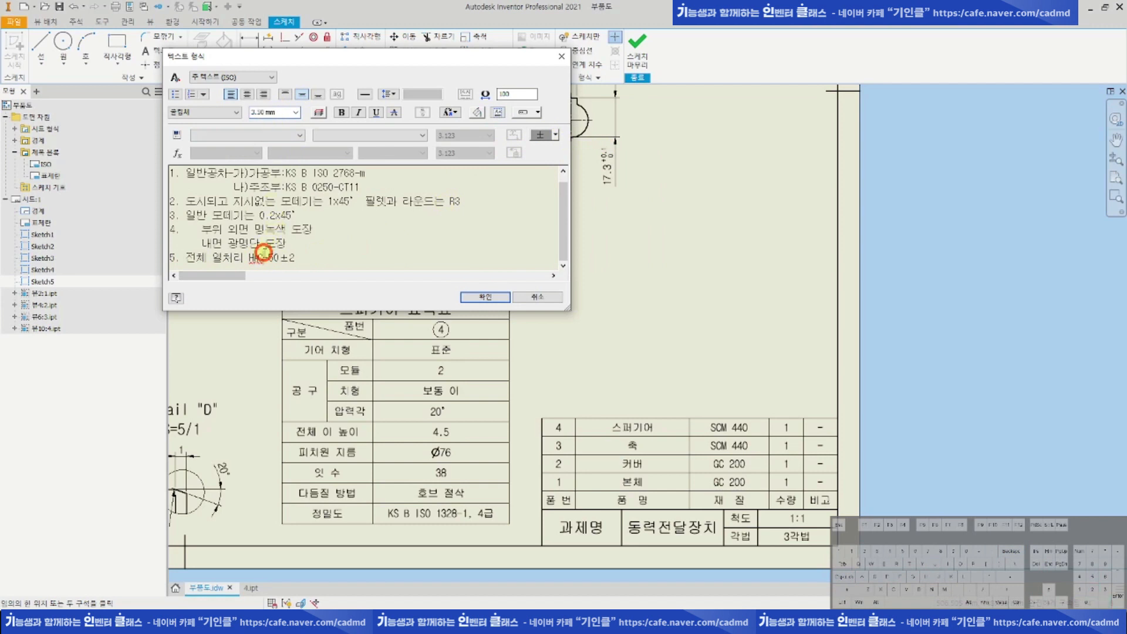
left_click_drag(296, 257, 280, 257)
left_click(283, 115)
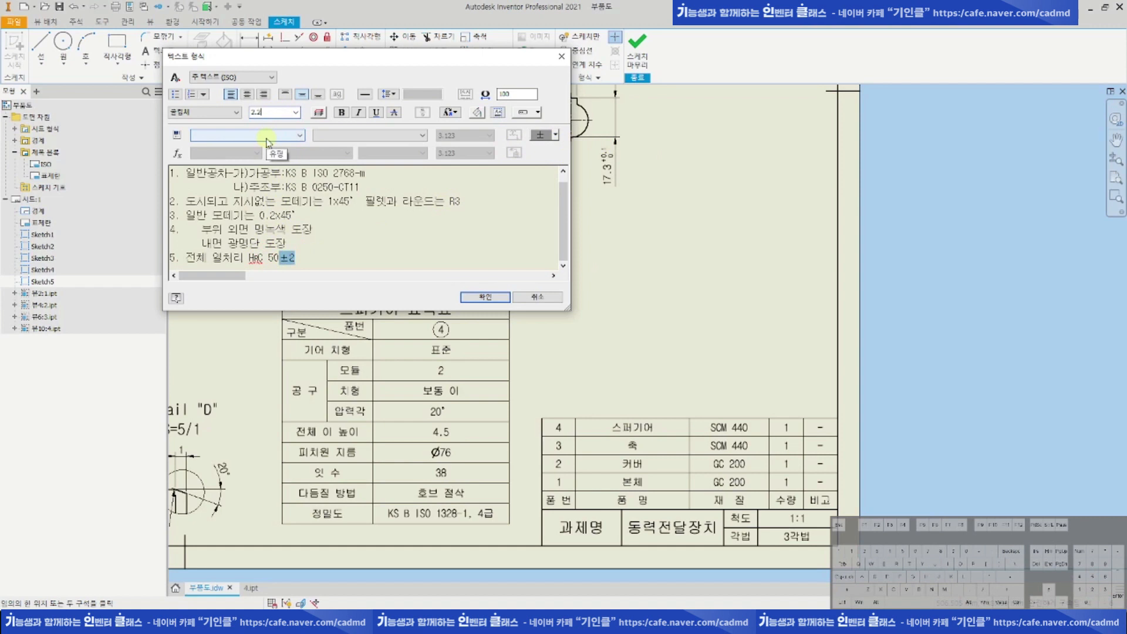
key("Return")
left_click(296, 261)
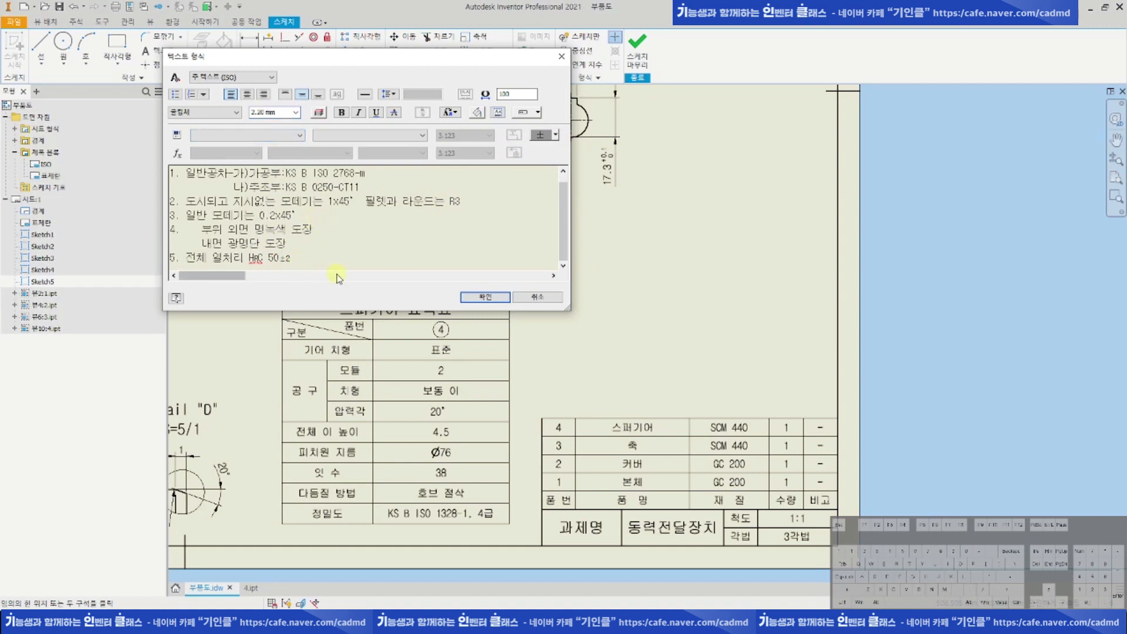
- Add note 6 as "표면 거칠기" and give it the same text height as the main note text
key("Return")
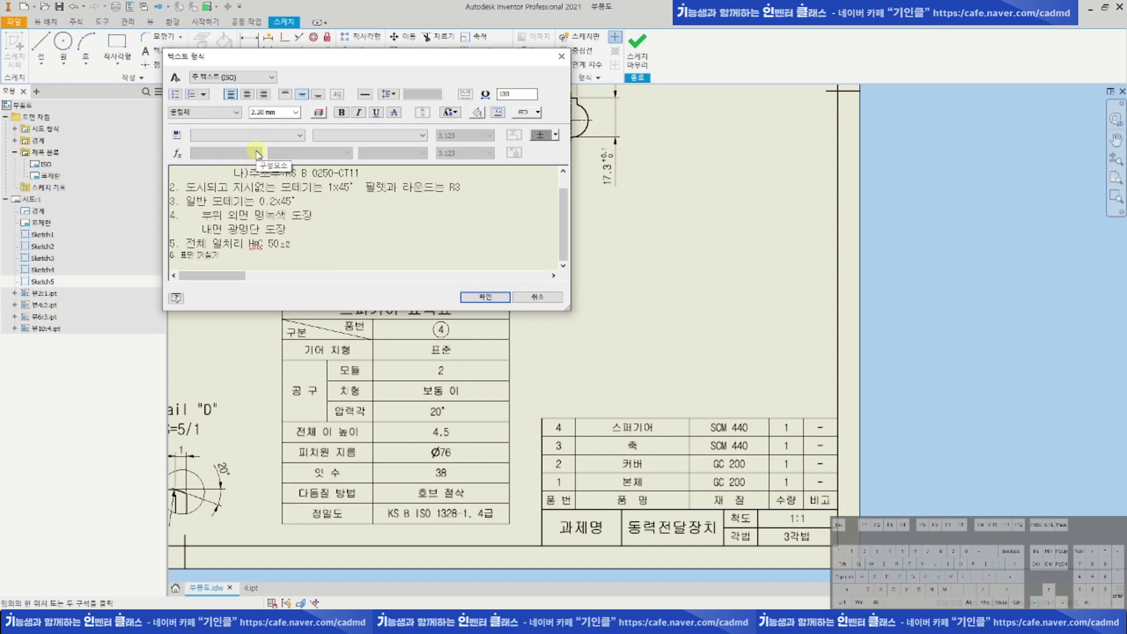
left_click_drag(234, 258, 171, 254)
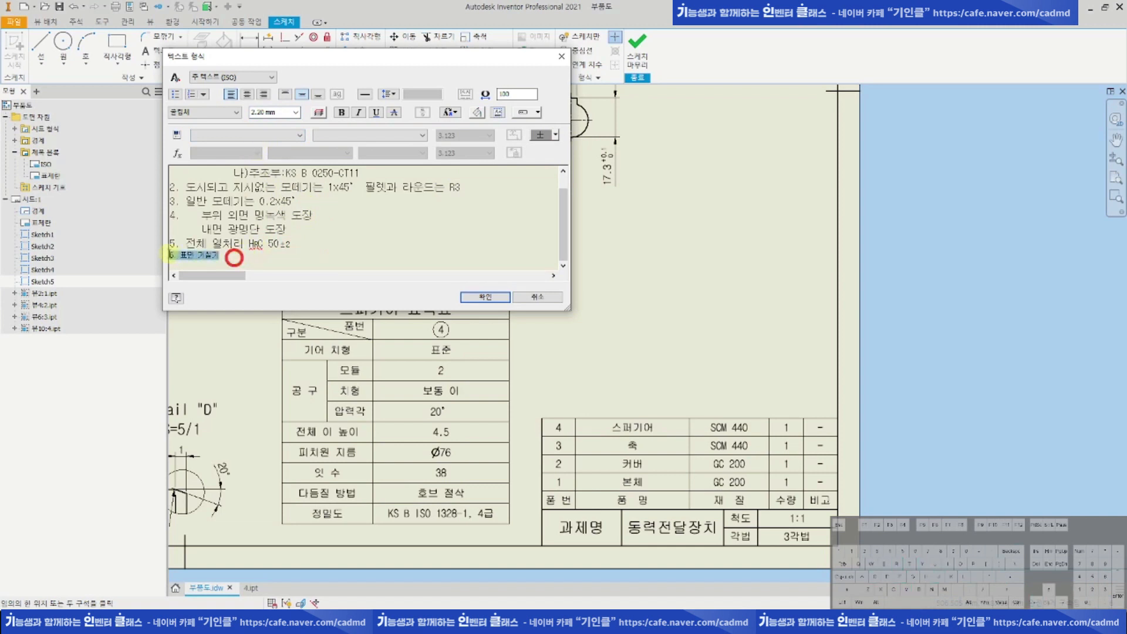
left_click(278, 109)
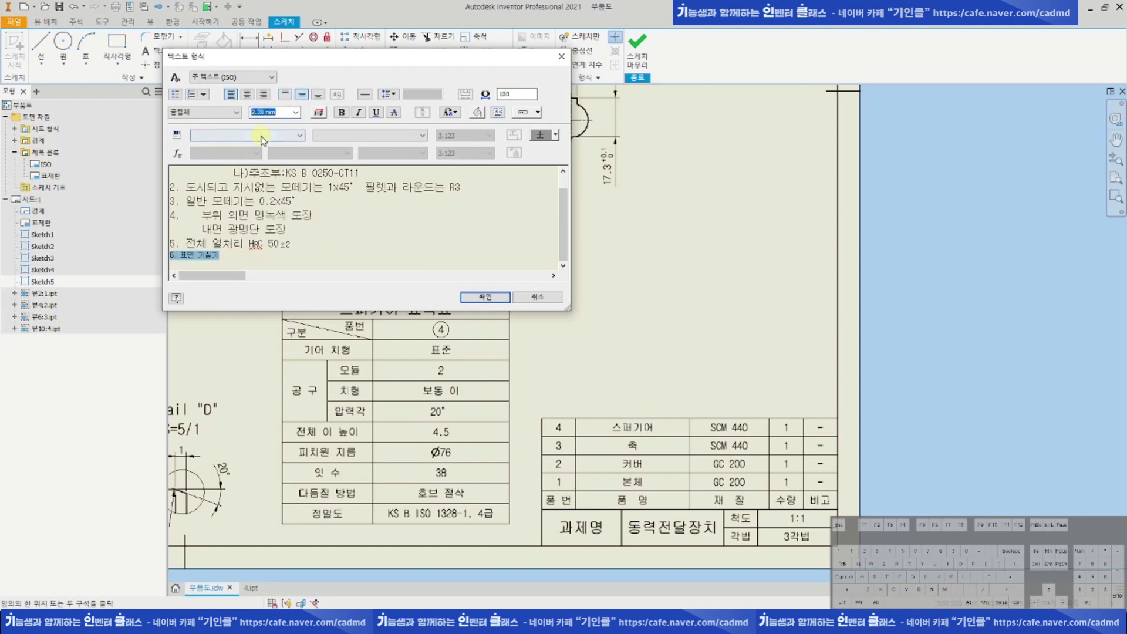
left_click(267, 256)
- Set the text height of the heading "주서" to 5 mm
scroll(332, 236, "up", 2)
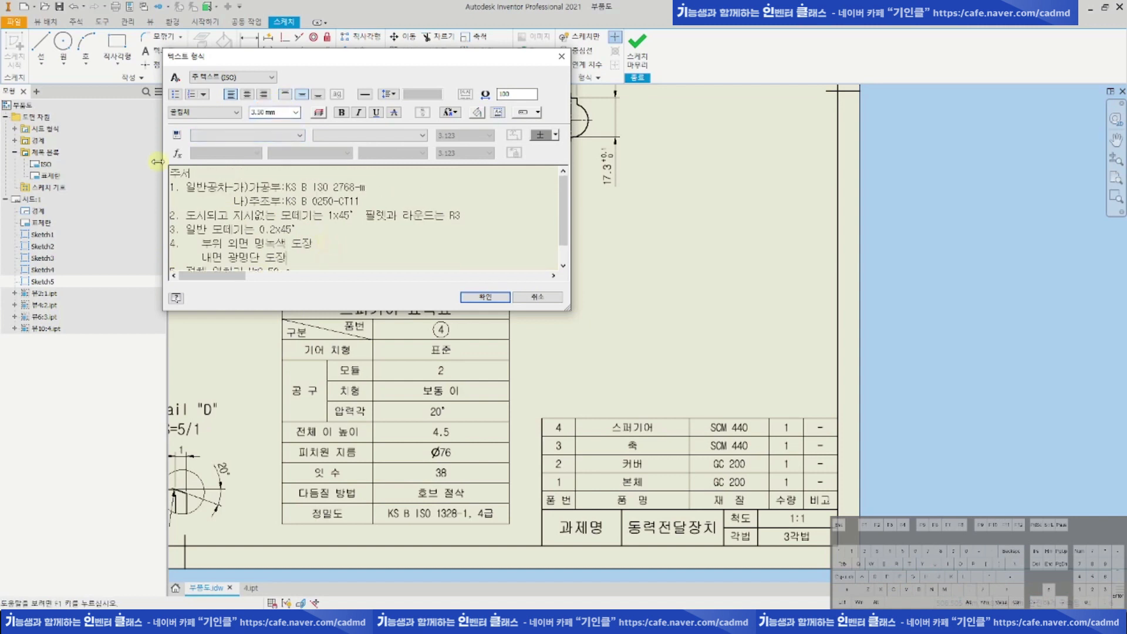
left_click_drag(210, 174, 140, 173)
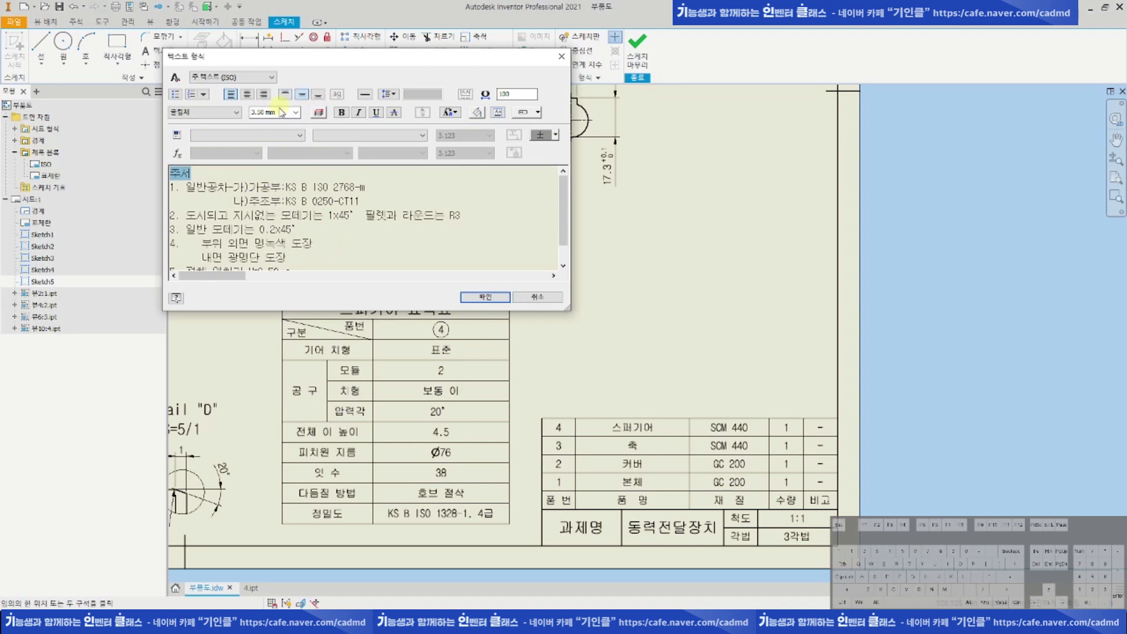
type("5")
left_click(293, 169)
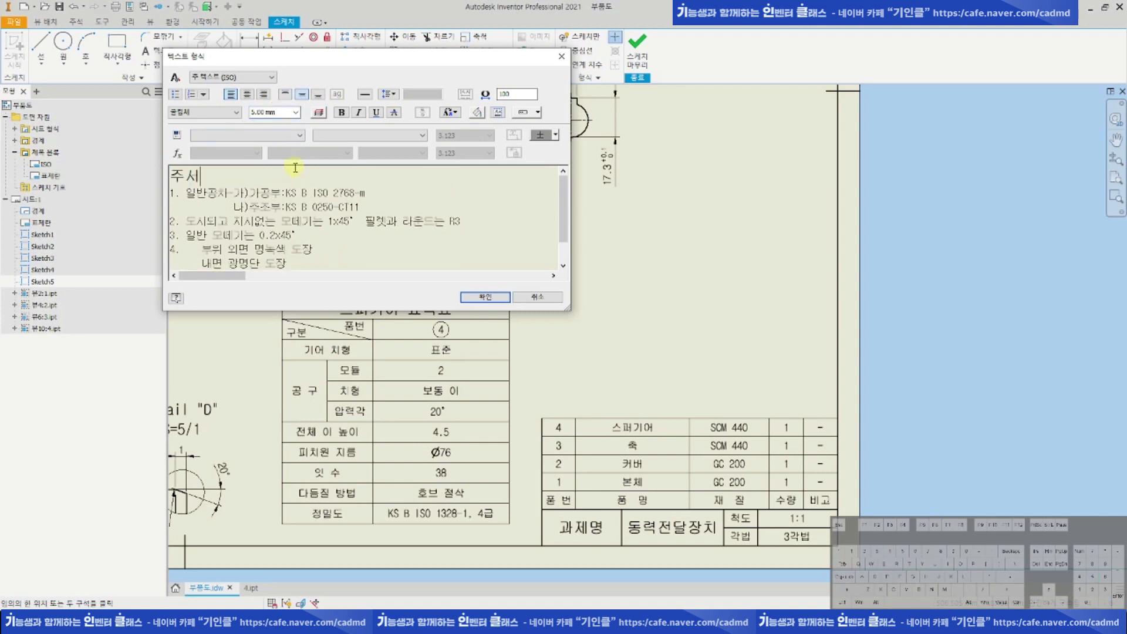
- Set the line spacing of the notes to multiple (여러 행) and place the finished text on the sheet
left_click(390, 96)
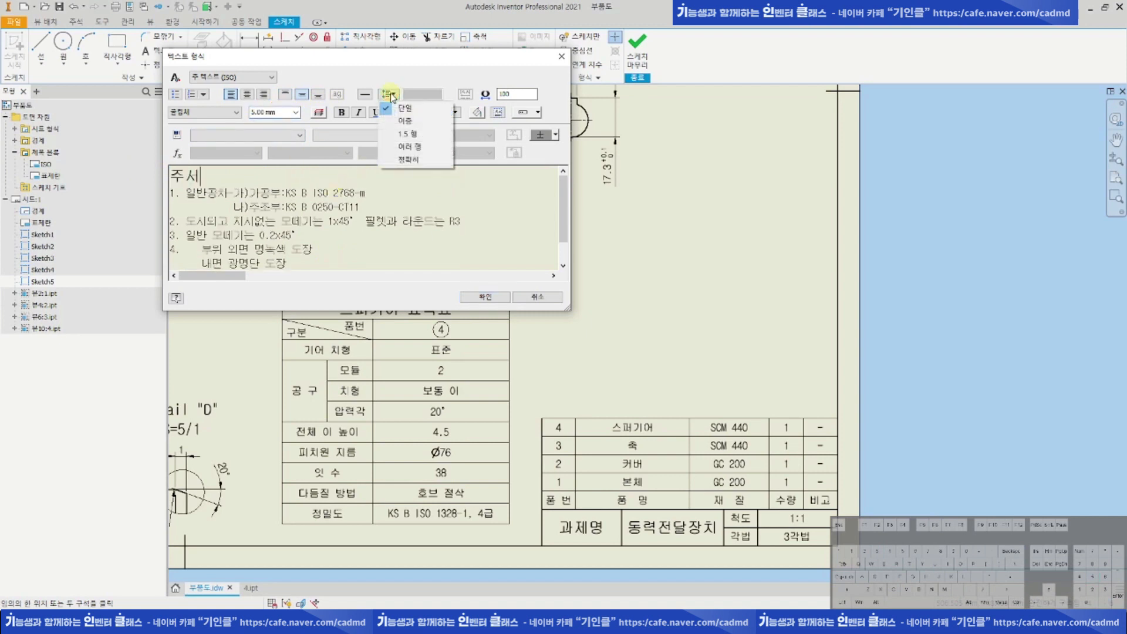
left_click(413, 149)
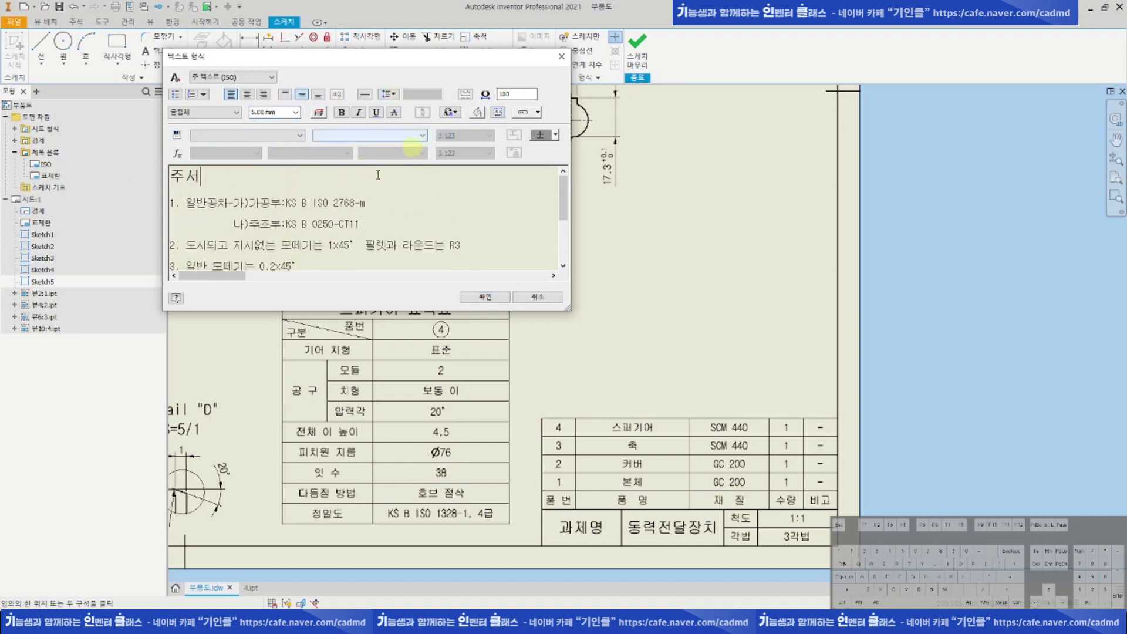
left_click(485, 297)
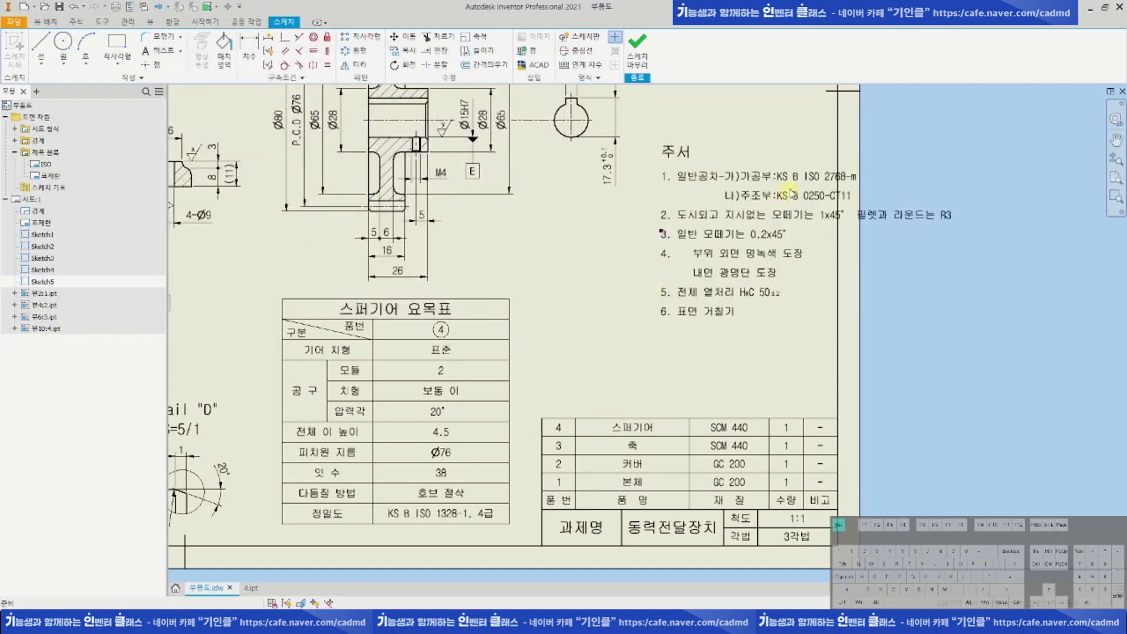
- Move the notes block left and slightly down so it fits inside the sheet border, and finish the sketch
left_click_drag(793, 181, 668, 216)
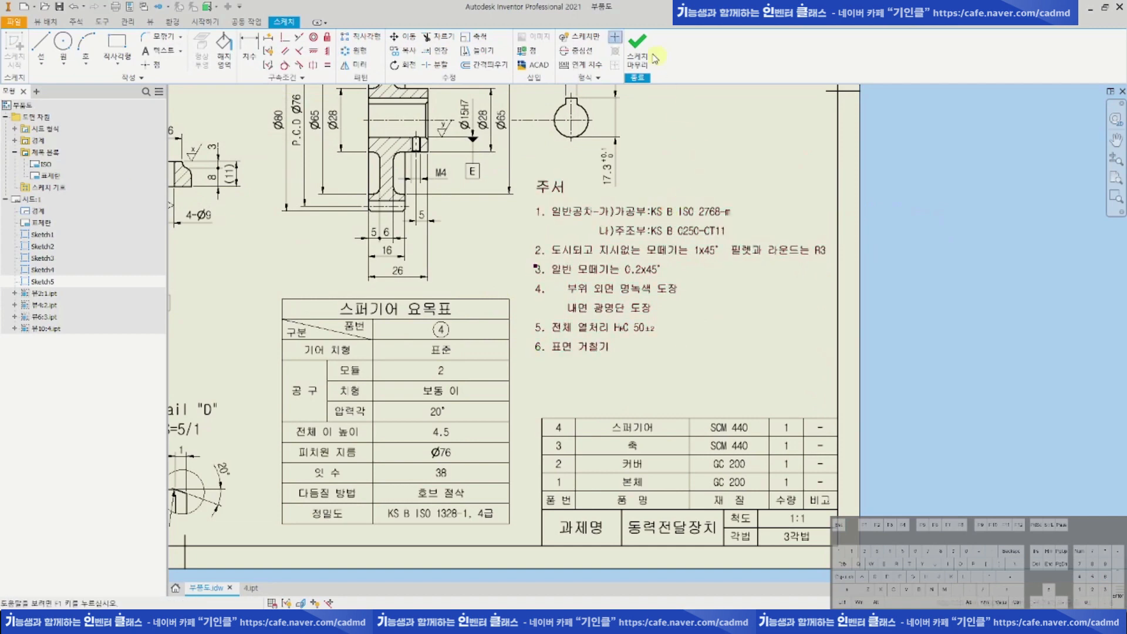
middle_click(735, 219)
middle_click(734, 219)
scroll(791, 338, "down", 2)
middle_click_drag(791, 338, 686, 345)
- Shift the spur gear views of part 4 slightly up and left to make room above the notes
left_click_drag(763, 233, 515, 356)
left_click_drag(734, 299, 725, 289)
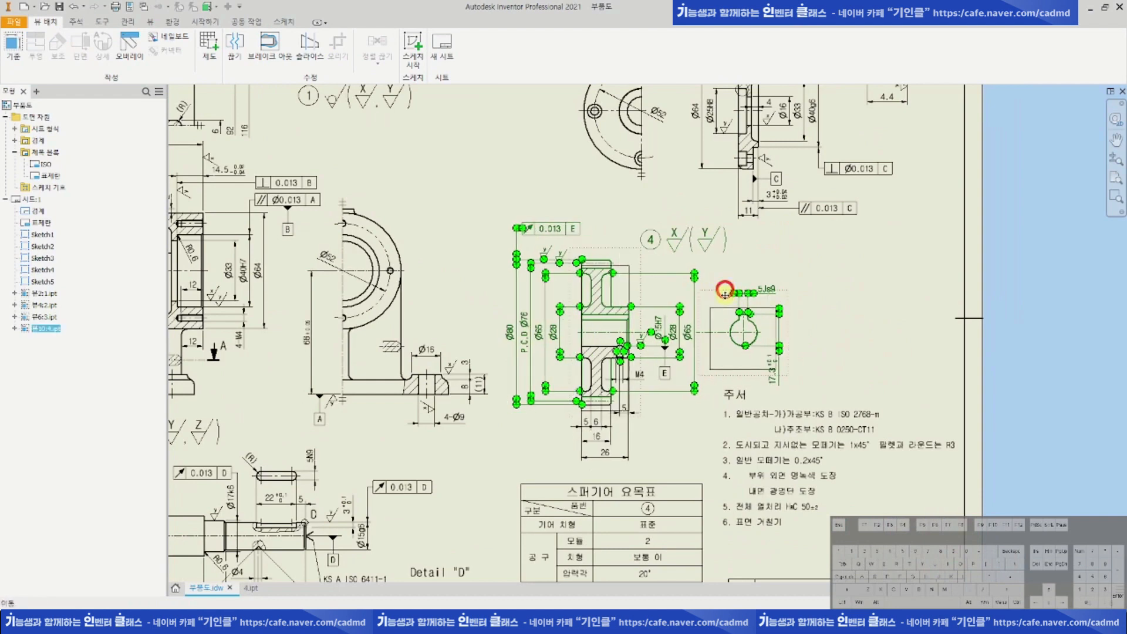
middle_click(946, 247)
middle_click(946, 248)
left_click_drag(786, 490, 969, 334)
key("Escape")
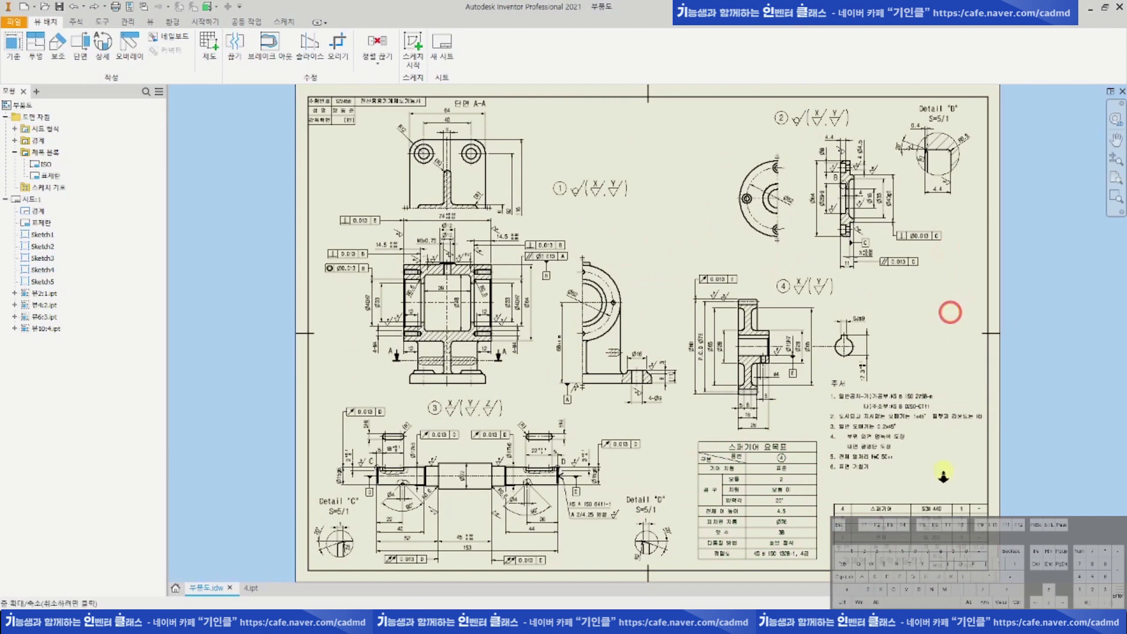
- Edit note 2 so that "필렛과 라운드는 R3" starts on its own line below "1x45°", and apply the text
scroll(982, 466, "up", 5)
left_click_drag(887, 306, 891, 328)
double_click(891, 329)
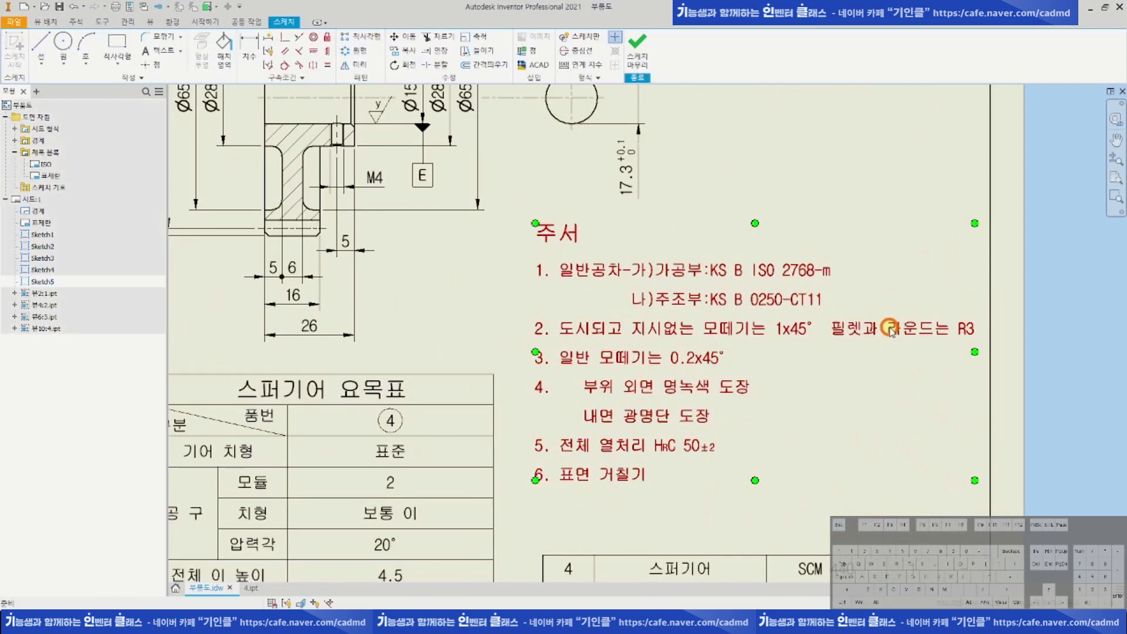
double_click(526, 311)
scroll(370, 235, "up", 3)
left_click(371, 248)
left_click(372, 247)
key("BackSpace")
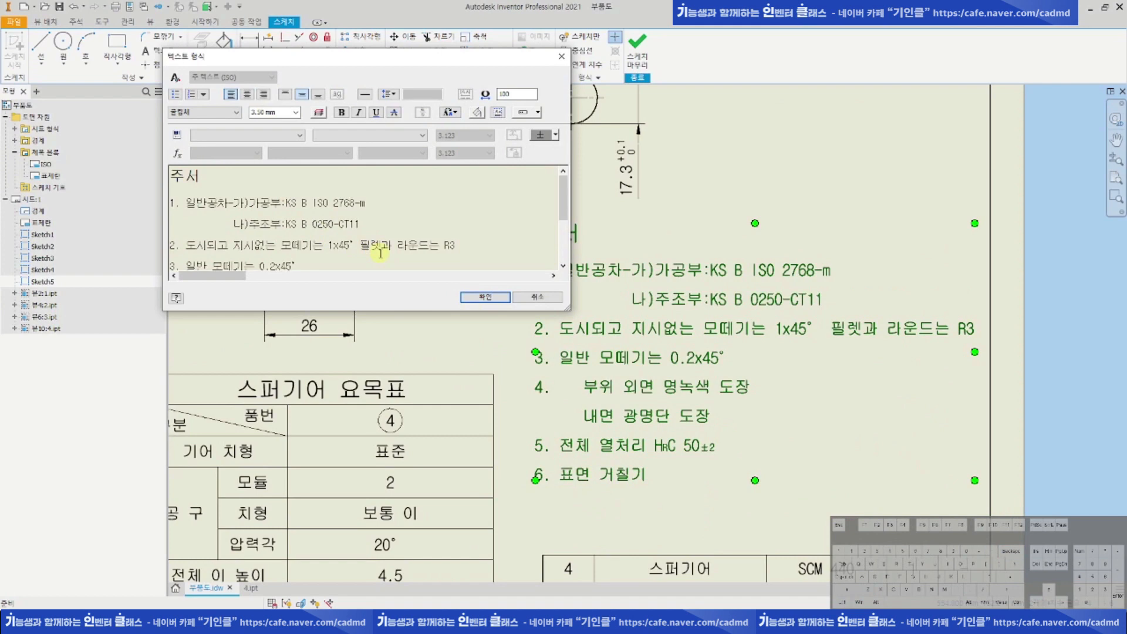
key("Return")
left_click(485, 297)
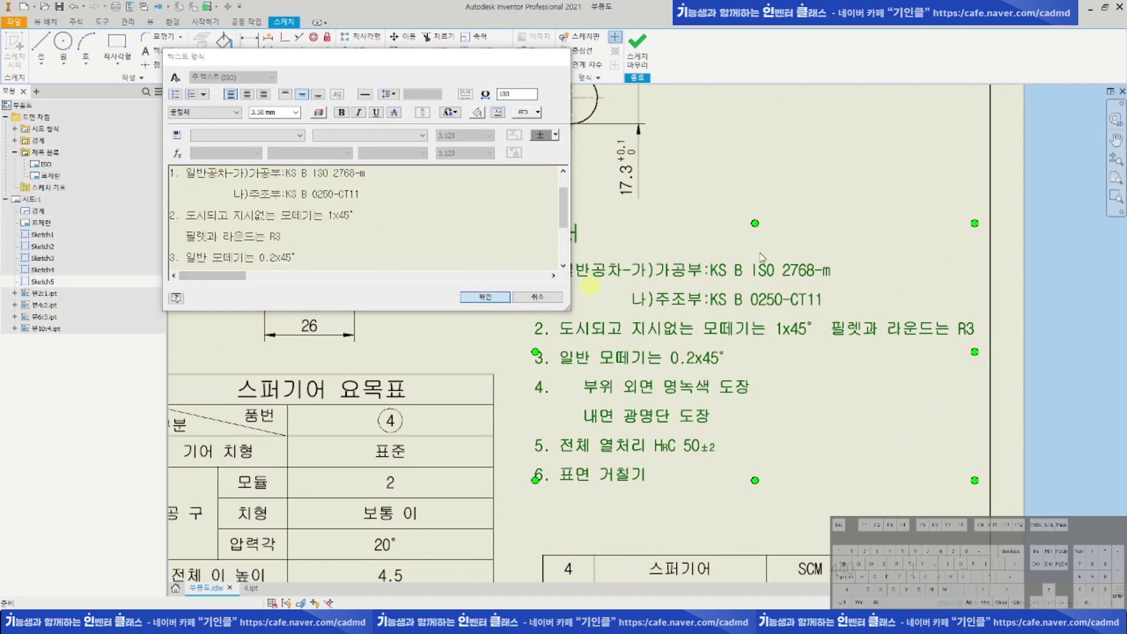
- Finish the sketch and move the notes block right and up so it sits near the sheet's right border
mouse_move(676, 272)
left_mouse_down()
mouse_move(771, 280)
mouse_move(810, 263)
mouse_move(807, 247)
left_mouse_up()
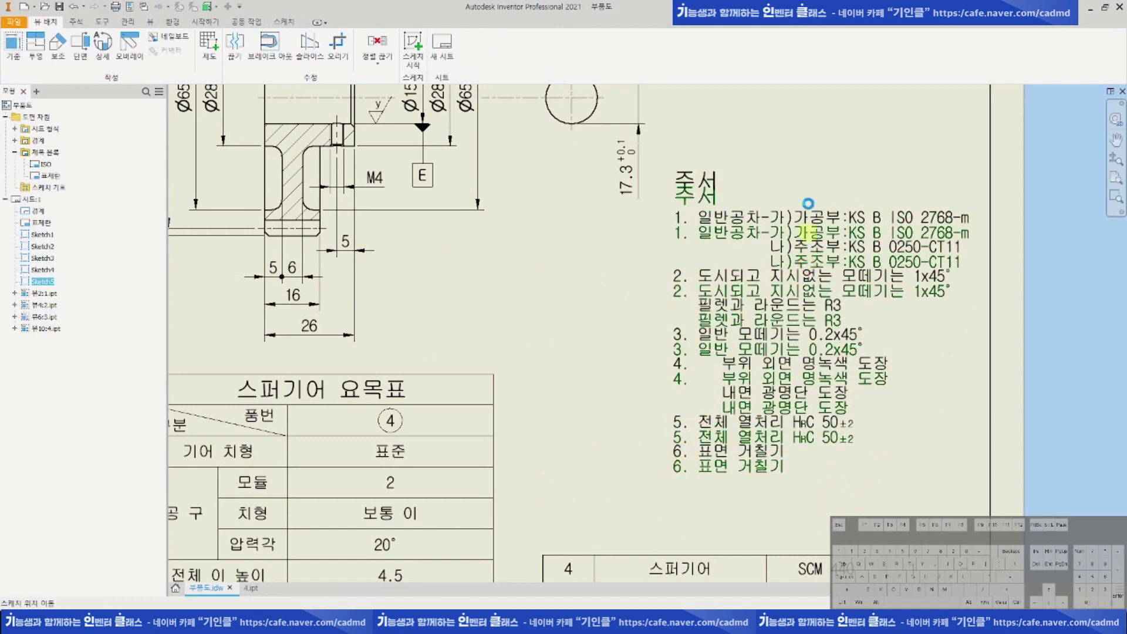
scroll(744, 304, "down", 3)
middle_click_drag(740, 301, 748, 356)
left_click(692, 220)
key("Escape")
middle_click(764, 215)
middle_click(765, 215)
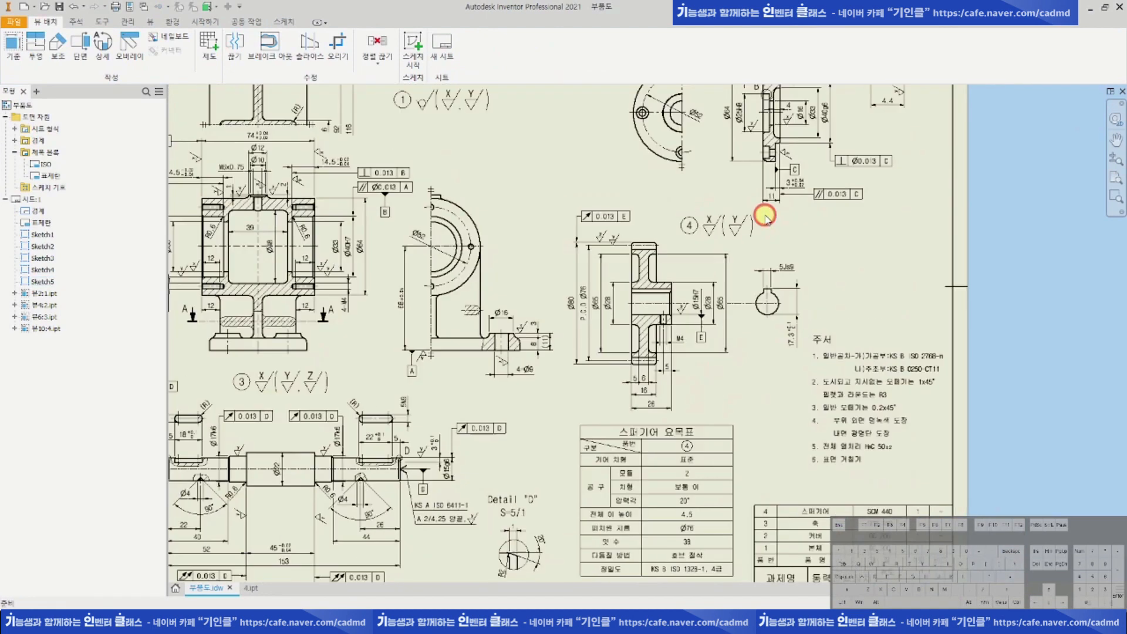
- Place a surface texture symbol in the gap between the number and the text of note 4
scroll(1007, 447, "up", 5)
left_click(79, 23)
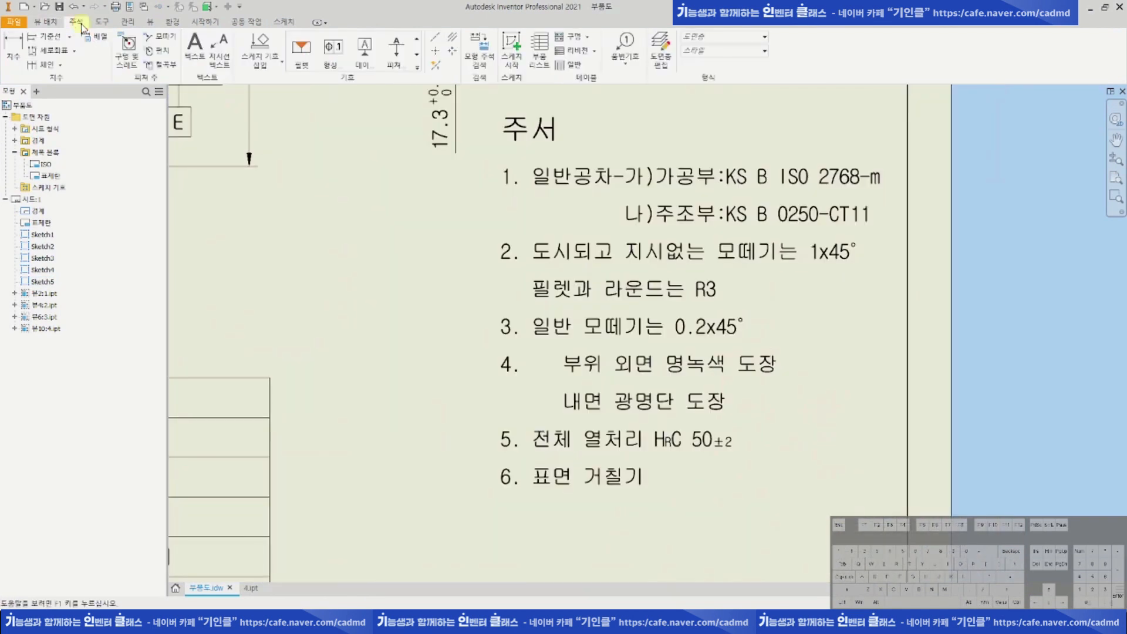
left_click(418, 68)
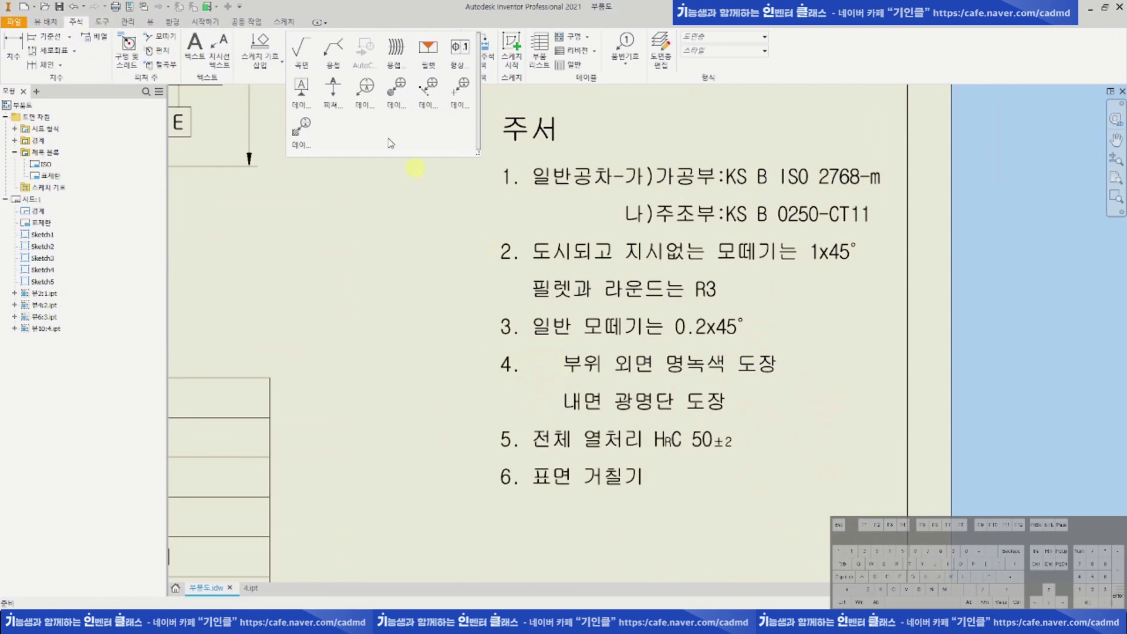
left_click(306, 68)
scroll(540, 385, "up", 3)
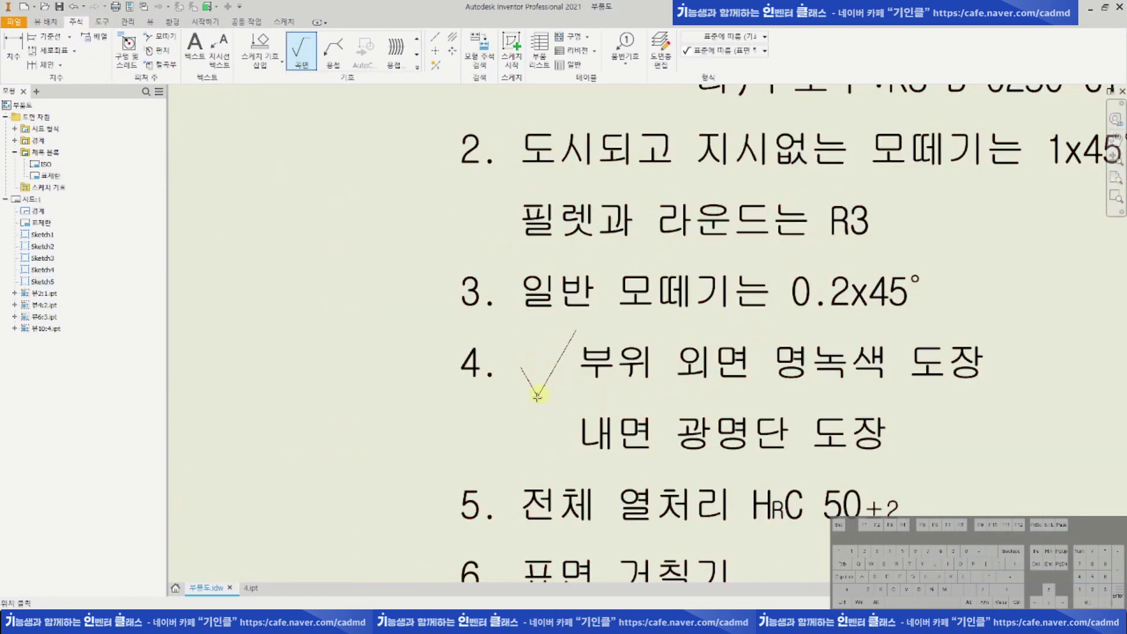
left_click(537, 401)
right_click(534, 357)
left_click(552, 361)
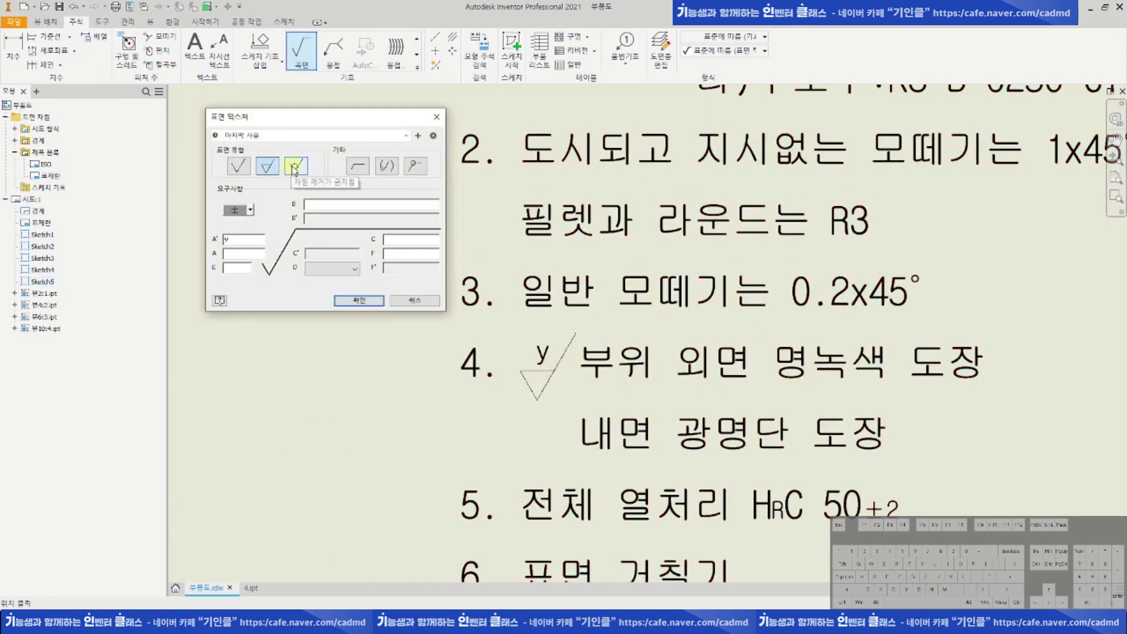
- Set the note 4 symbol to material removal prohibited, clear its A' value, and nudge it into line with the text
left_click(295, 167)
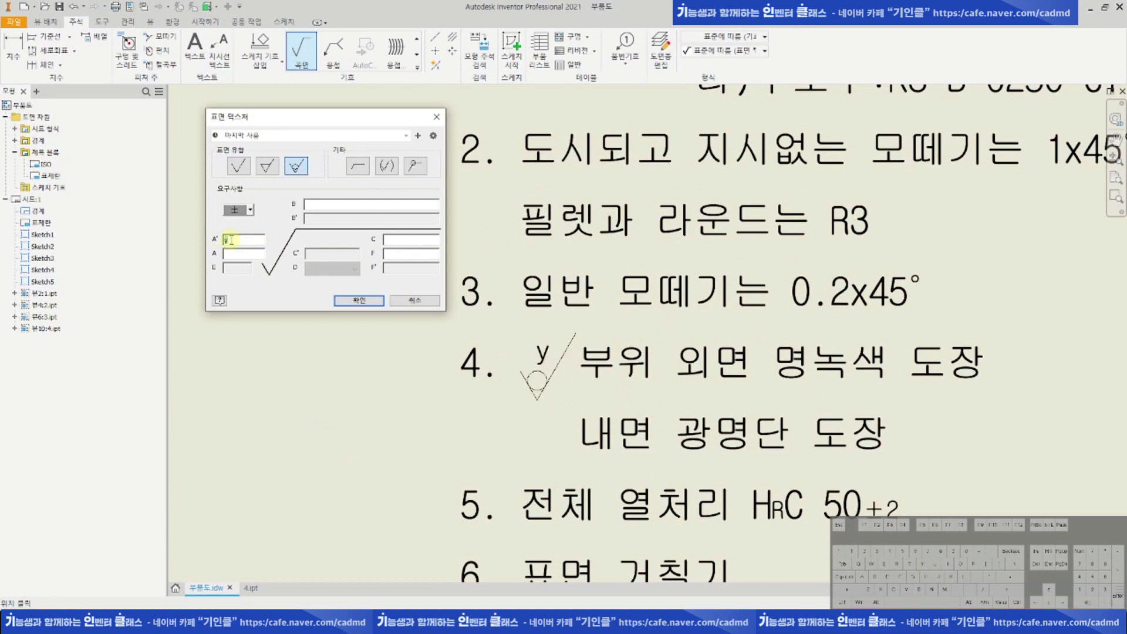
left_click(344, 301)
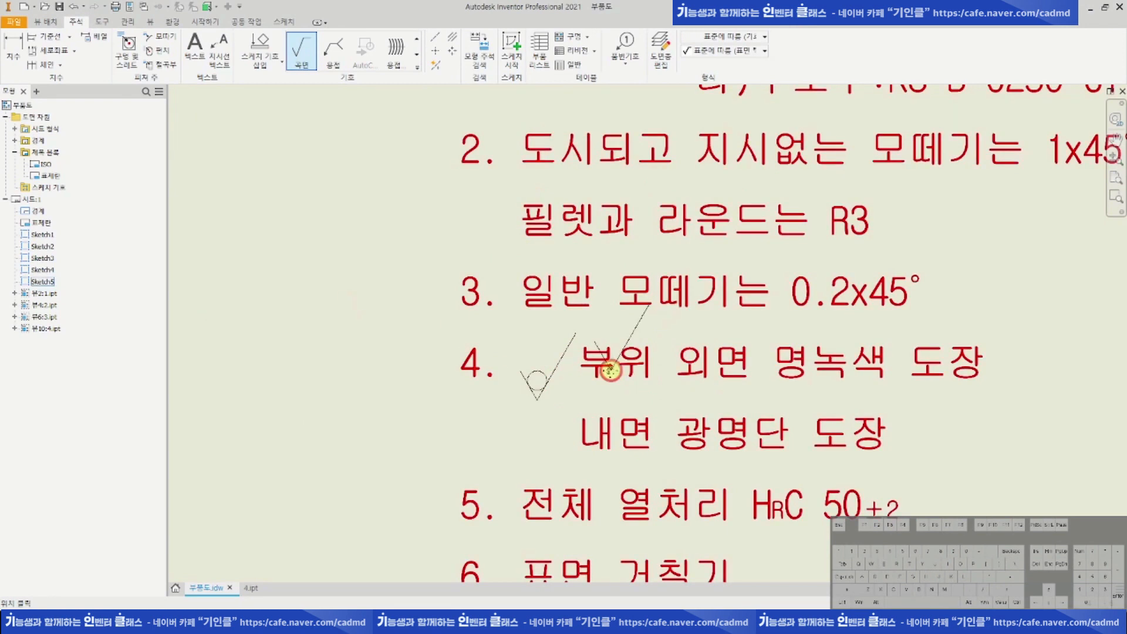
middle_click_drag(611, 370, 607, 363)
key("Escape")
left_click_drag(534, 396, 532, 397)
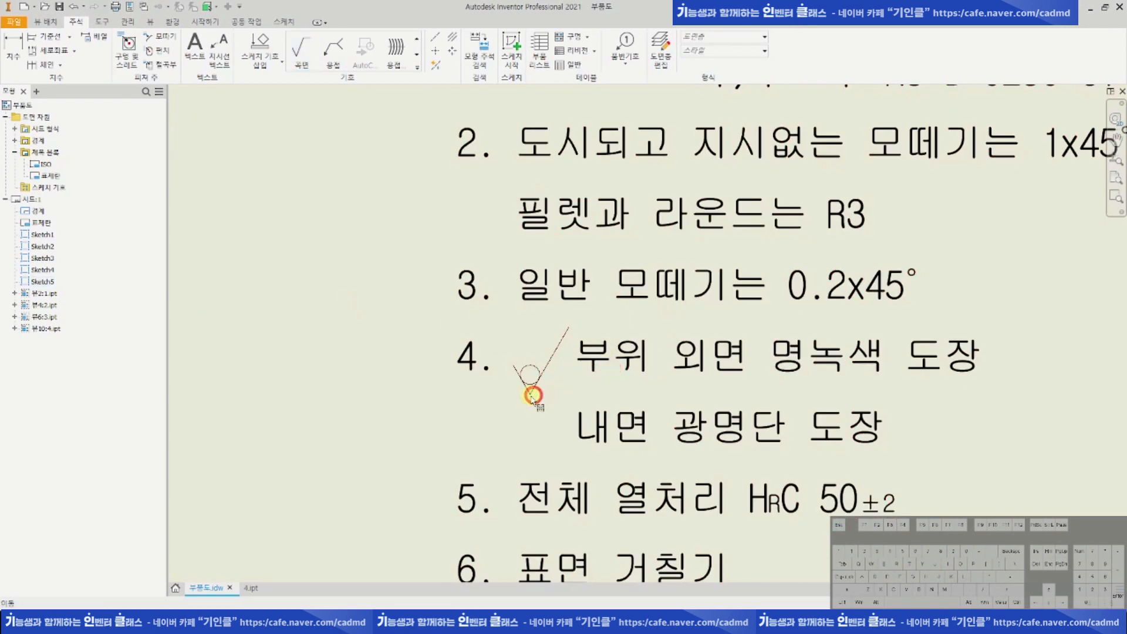
- Review the notes on the sheet and check the part names and materials in the parts table
scroll(588, 367, "down", 11)
key("F3")
scroll(747, 416, "up", 5)
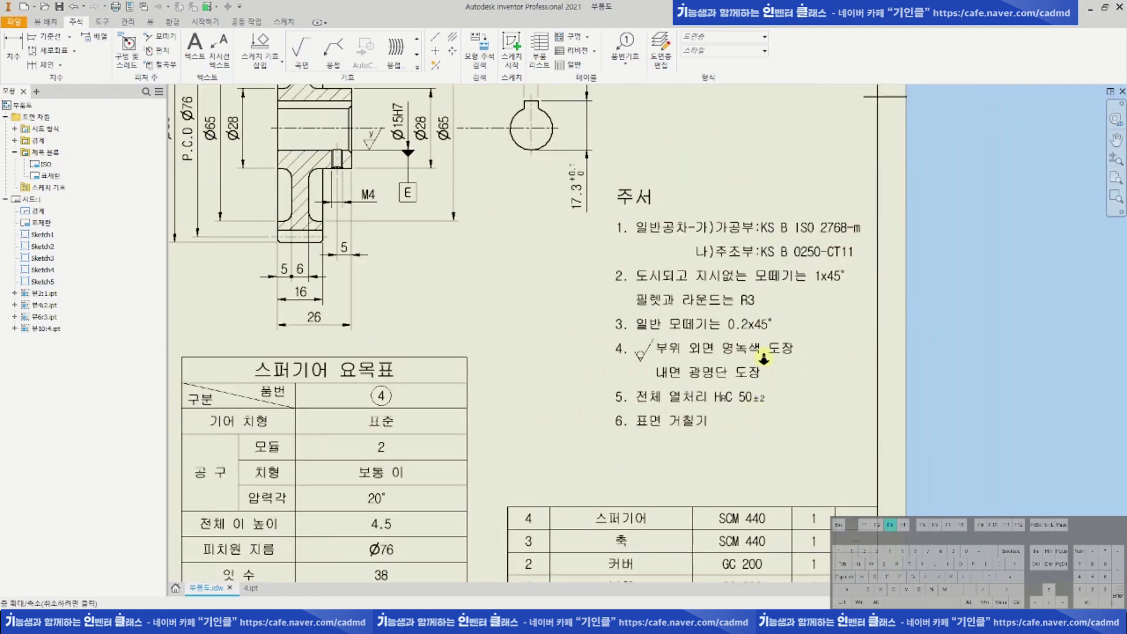
scroll(803, 356, "up", 2)
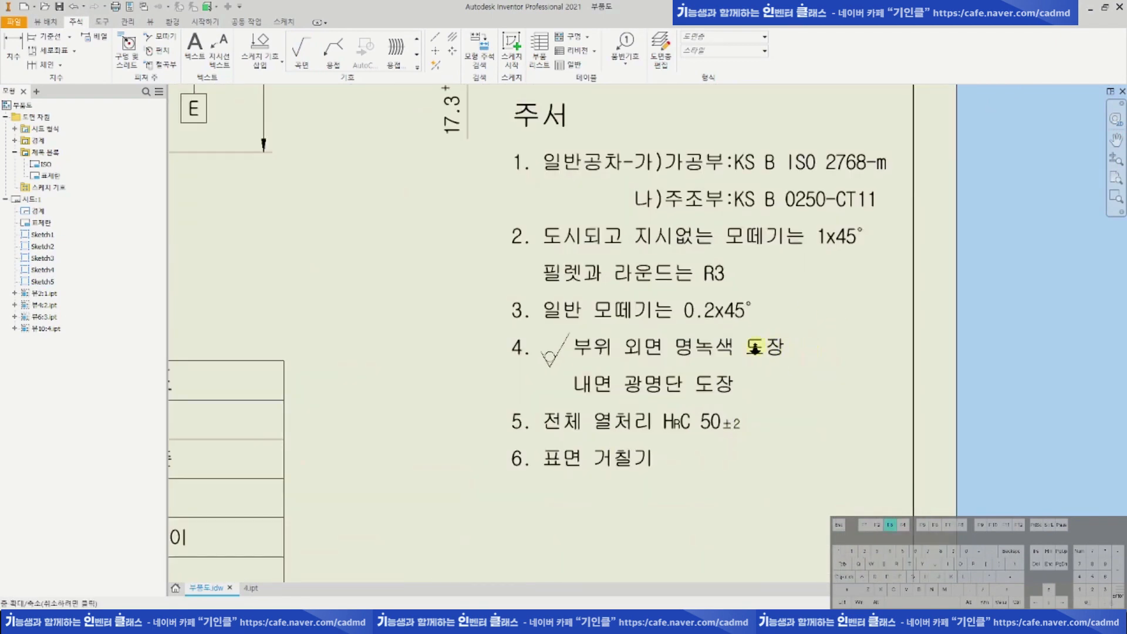
scroll(764, 348, "up", 2)
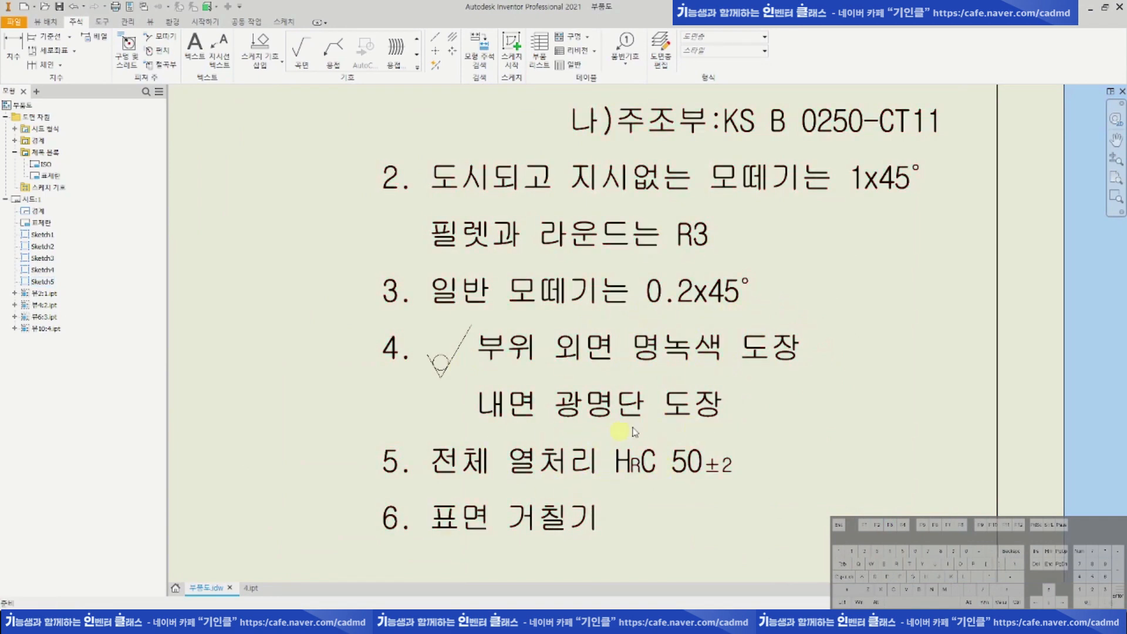
scroll(741, 405, "down", 4)
scroll(730, 460, "up", 2)
middle_click_drag(771, 389, 712, 442)
scroll(712, 442, "up", 2)
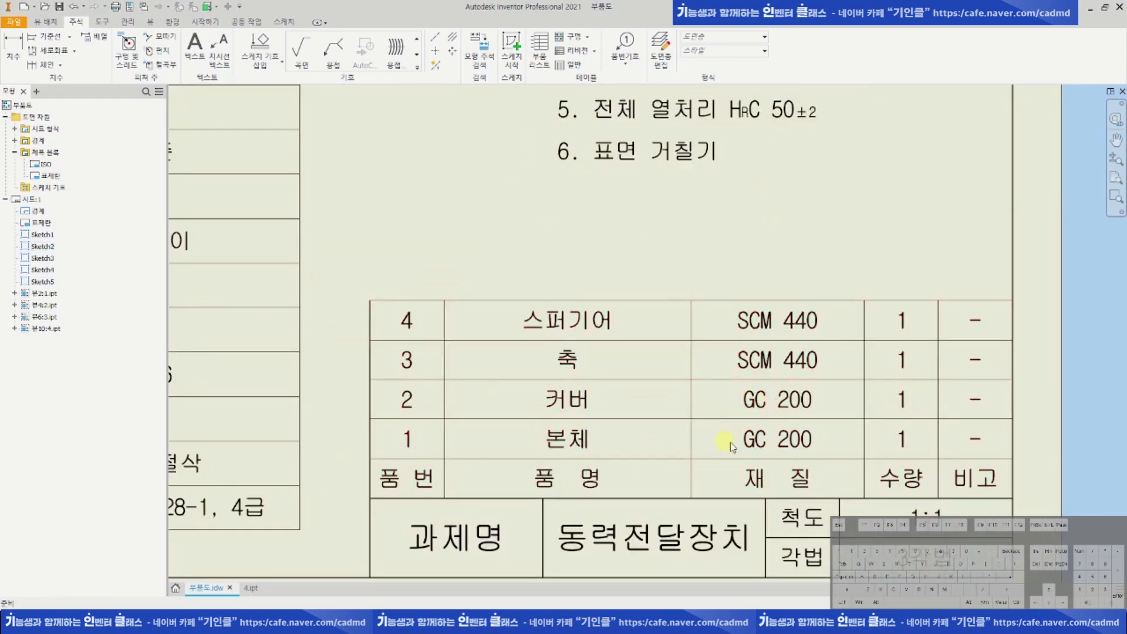
middle_click_drag(657, 322, 650, 362)
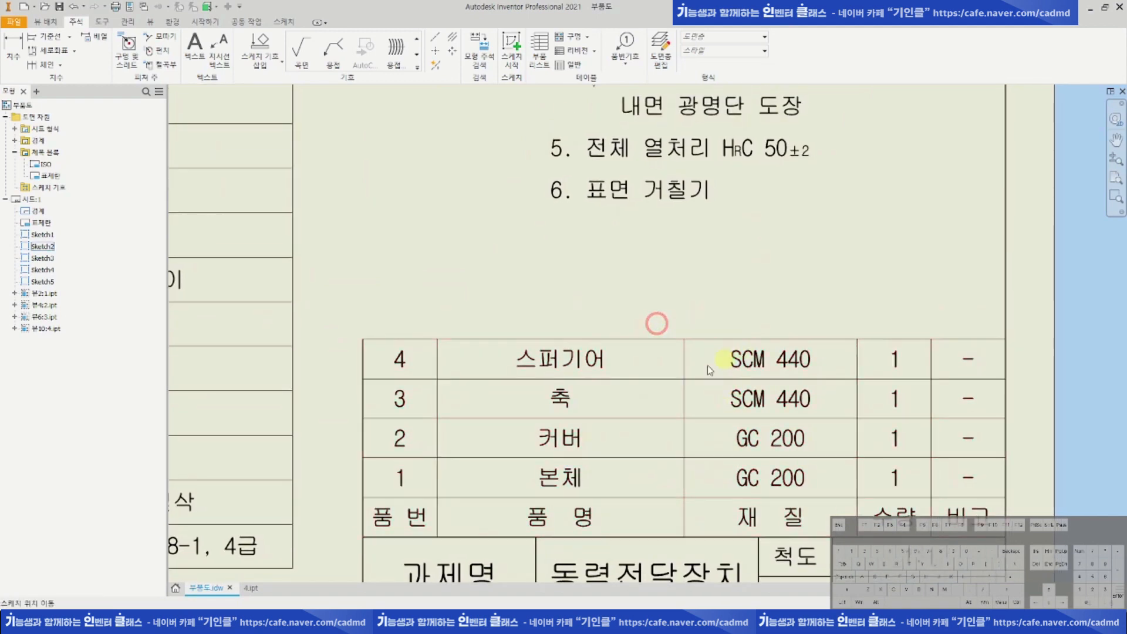
scroll(714, 353, "down", 2)
scroll(732, 304, "down", 1)
scroll(732, 305, "up", 2)
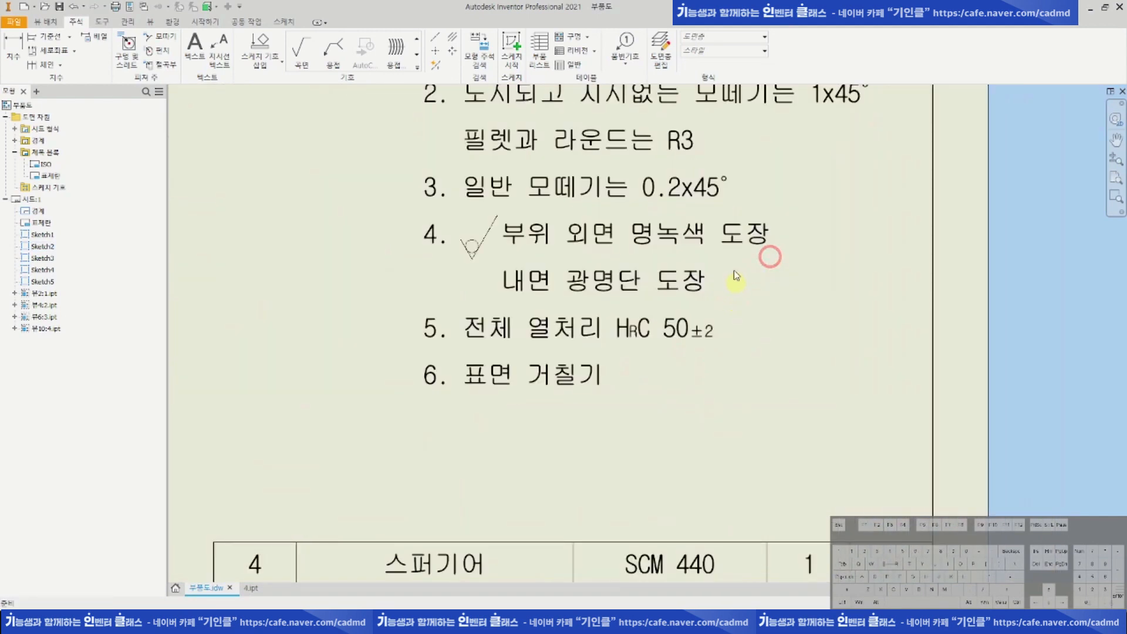
- Edit the notes sketch and add the text 1 at the end of note 4's first line
double_click(699, 238)
key("t")
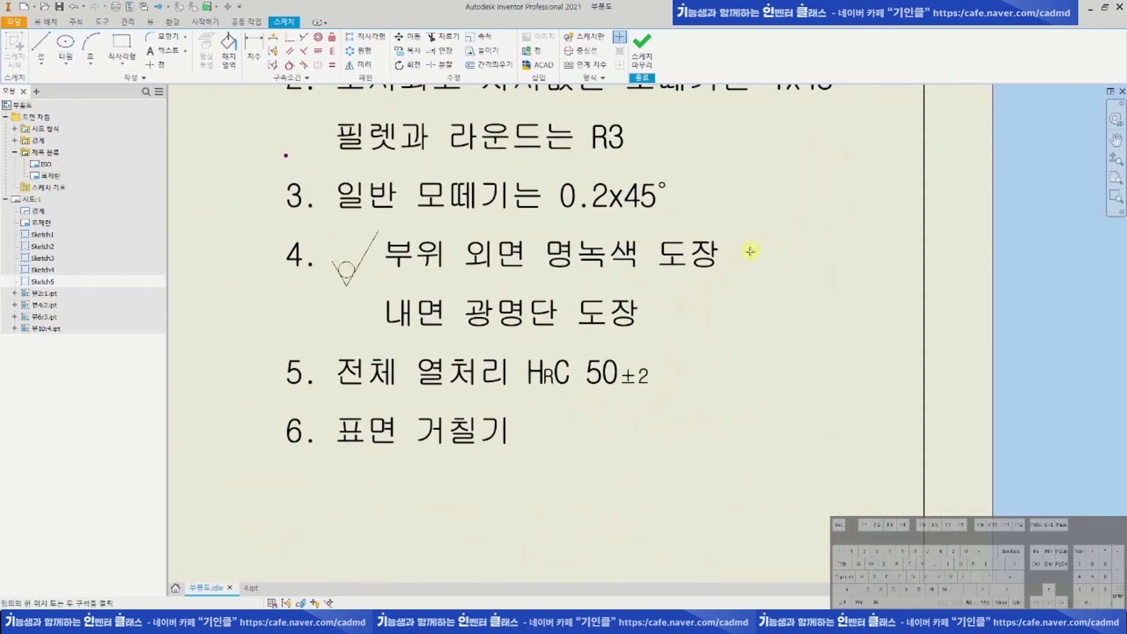
left_click(748, 261)
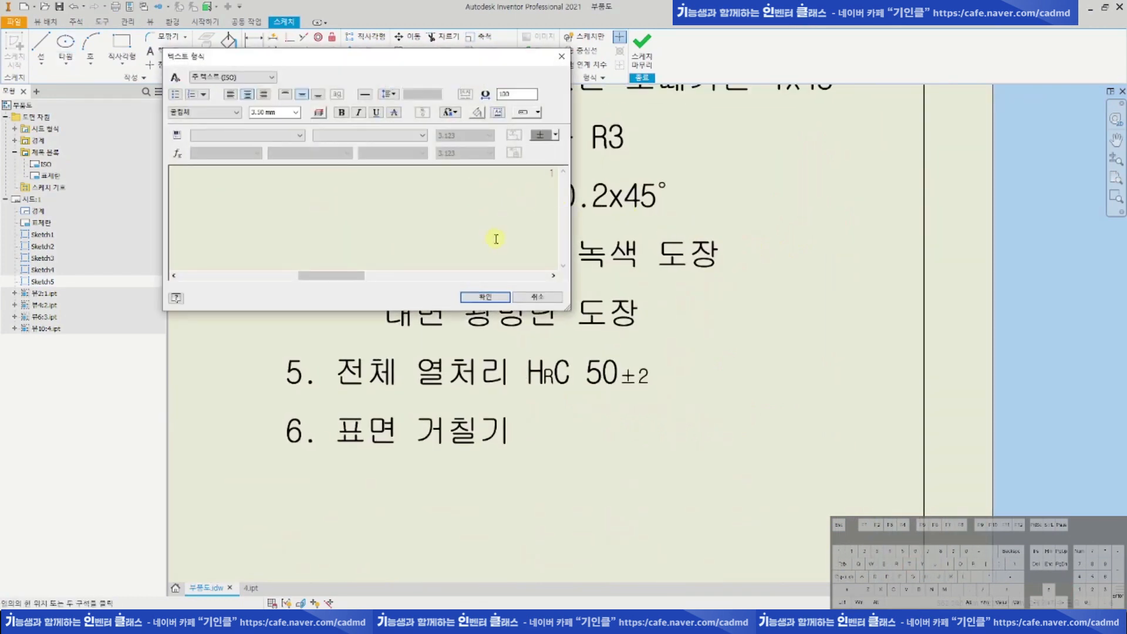
key("Escape")
- Draw a 7 mm diameter circle around the number 1 beside note 4 and nudge it into line with the text
left_click(66, 64)
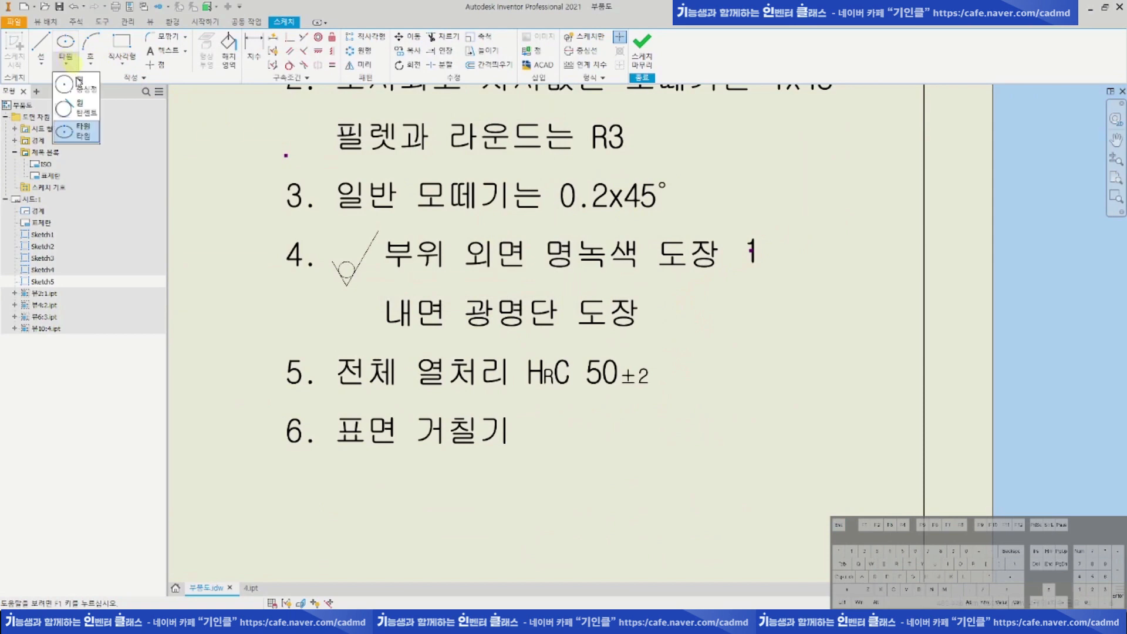
left_click(75, 83)
scroll(750, 252, "up", 3)
left_click(750, 252)
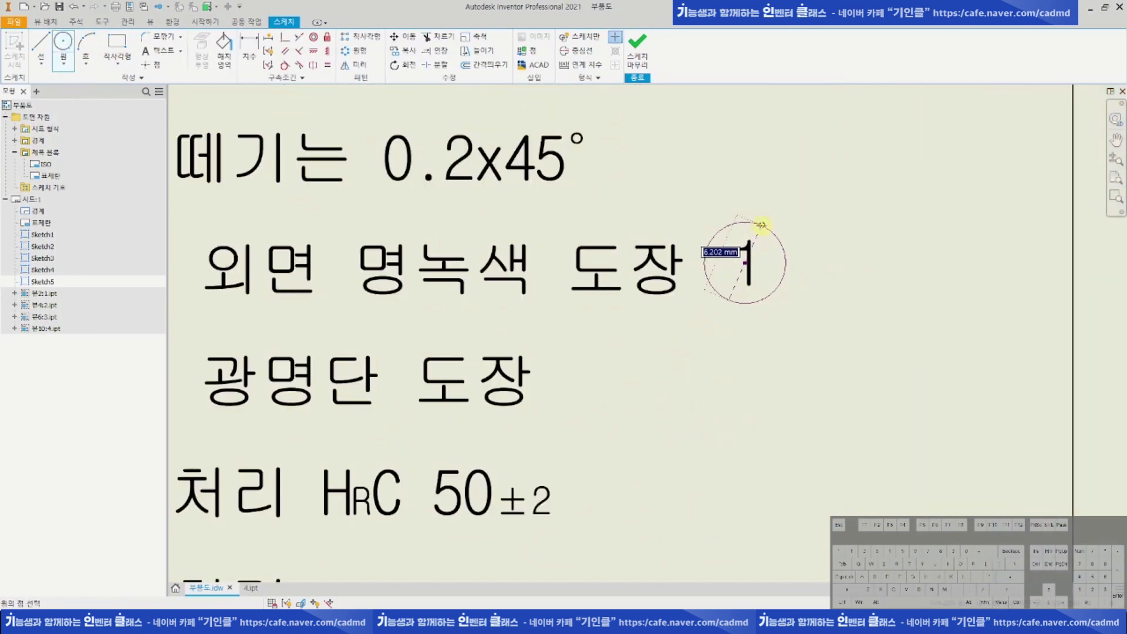
type("7")
key("Return")
key("Escape")
scroll(745, 270, "down", 3)
middle_click_drag(790, 258, 717, 292)
scroll(717, 292, "up", 2)
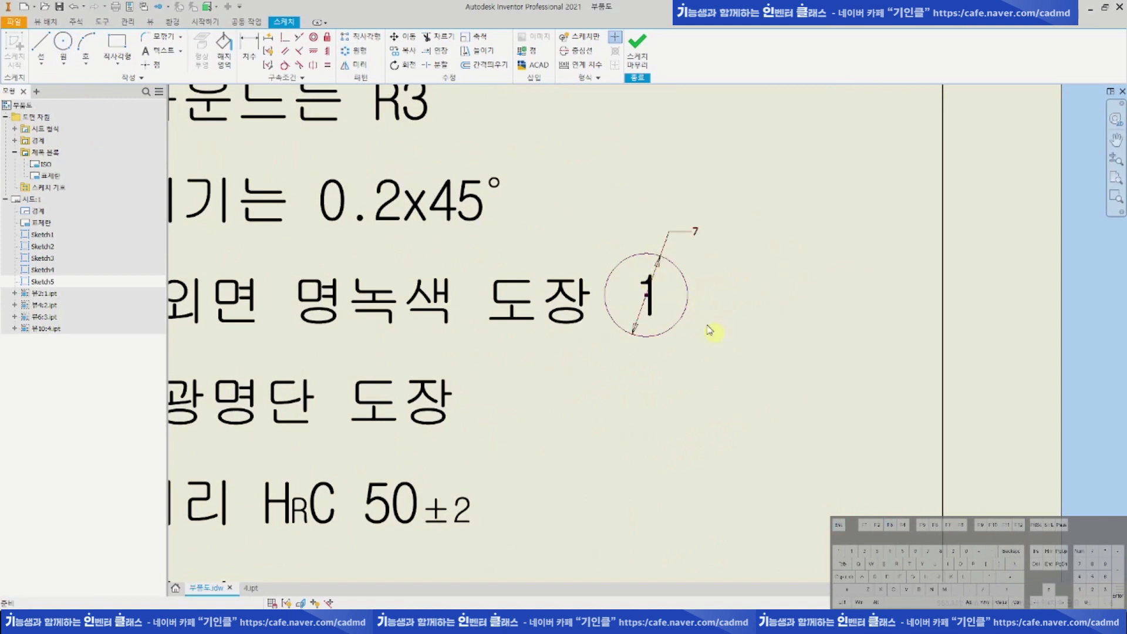
left_click_drag(646, 296, 649, 302)
- Copy the circled 1 with its dimension from the circle's centre to a spot just right of the original
left_click_drag(771, 215, 610, 372)
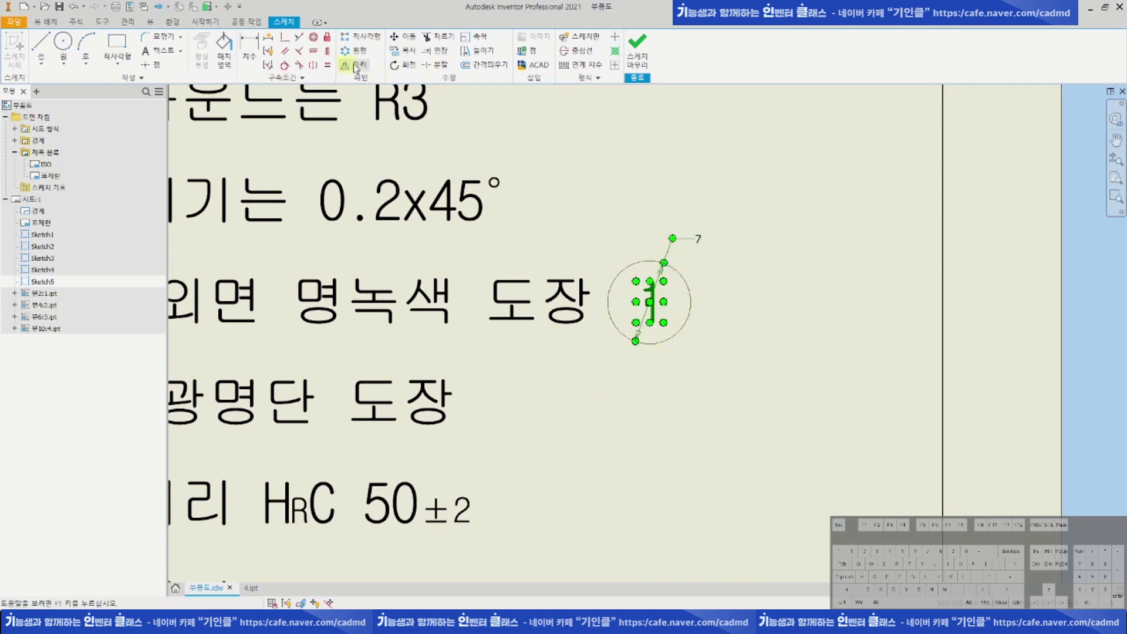
left_click(406, 50)
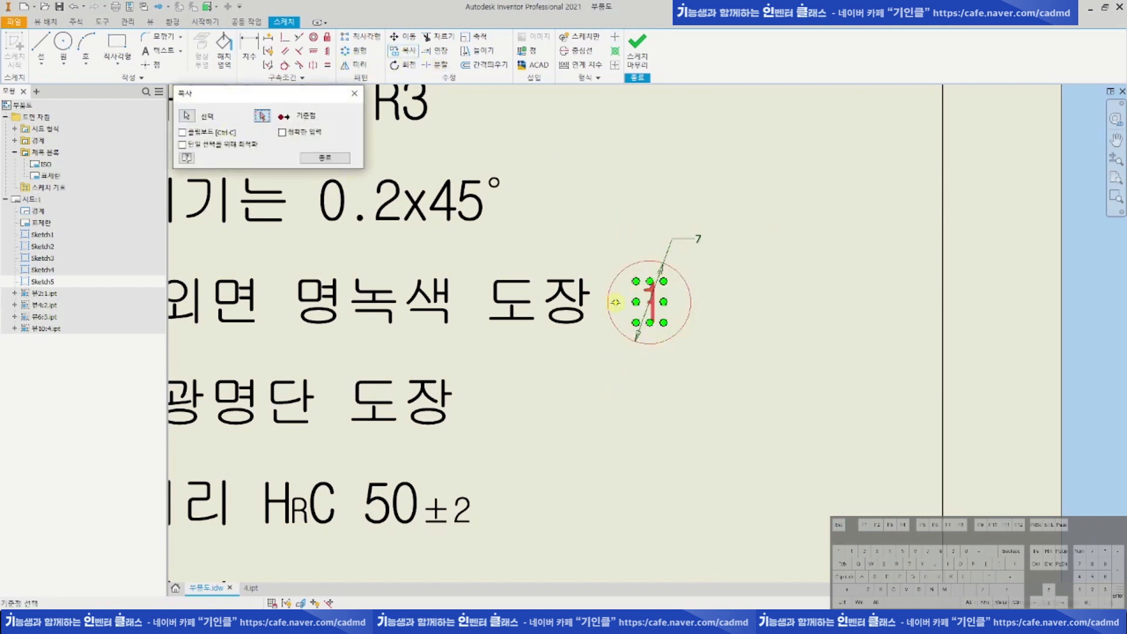
left_click(650, 302)
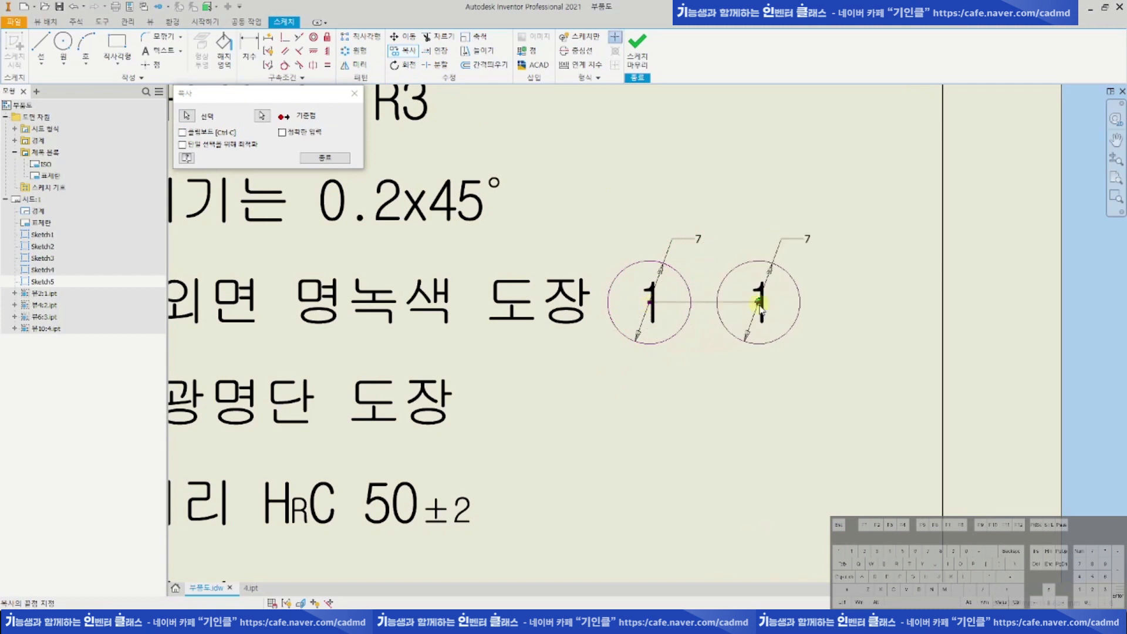
left_click(765, 303)
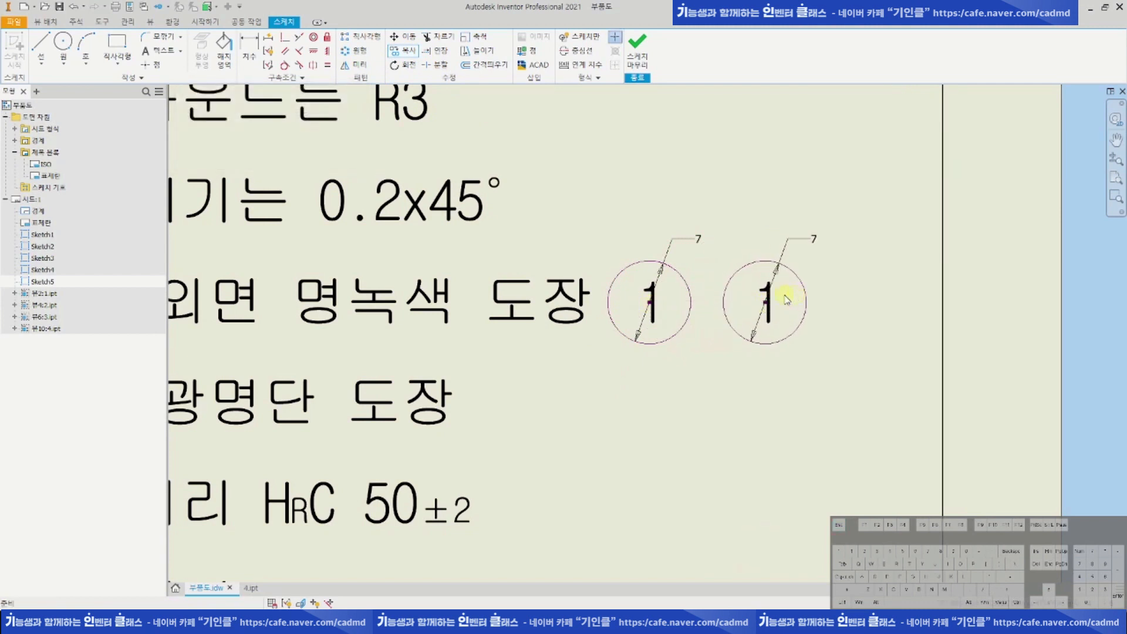
- Change the number in the copied circle beside note 4 to 2
scroll(785, 294, "up", 3)
left_click(750, 290)
double_click(735, 288)
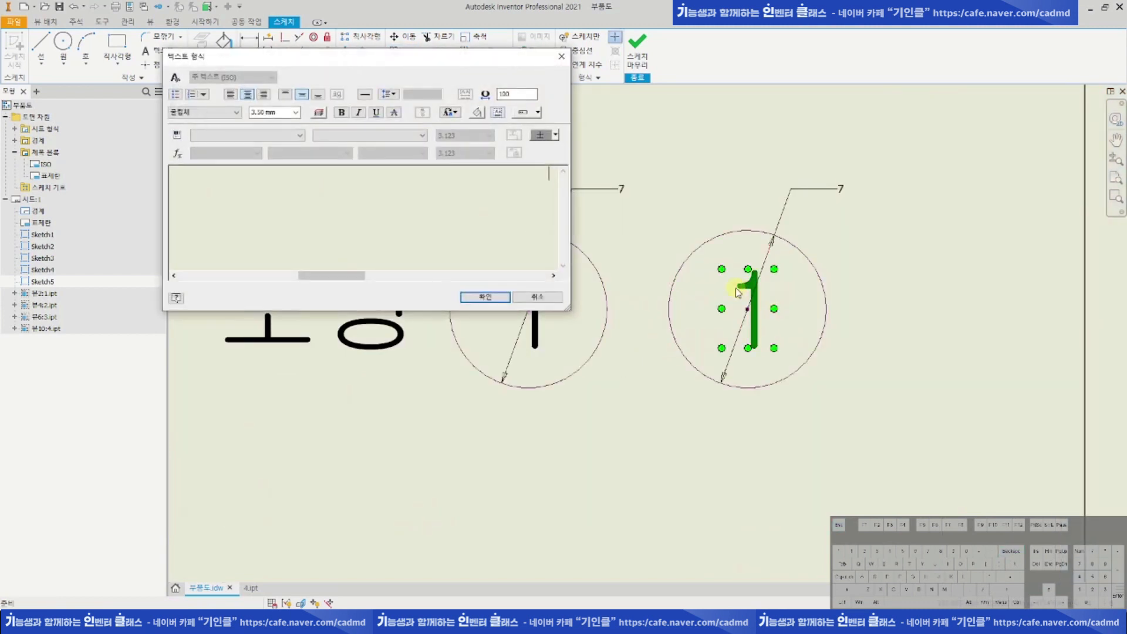
left_click(485, 297)
scroll(667, 309, "down", 3)
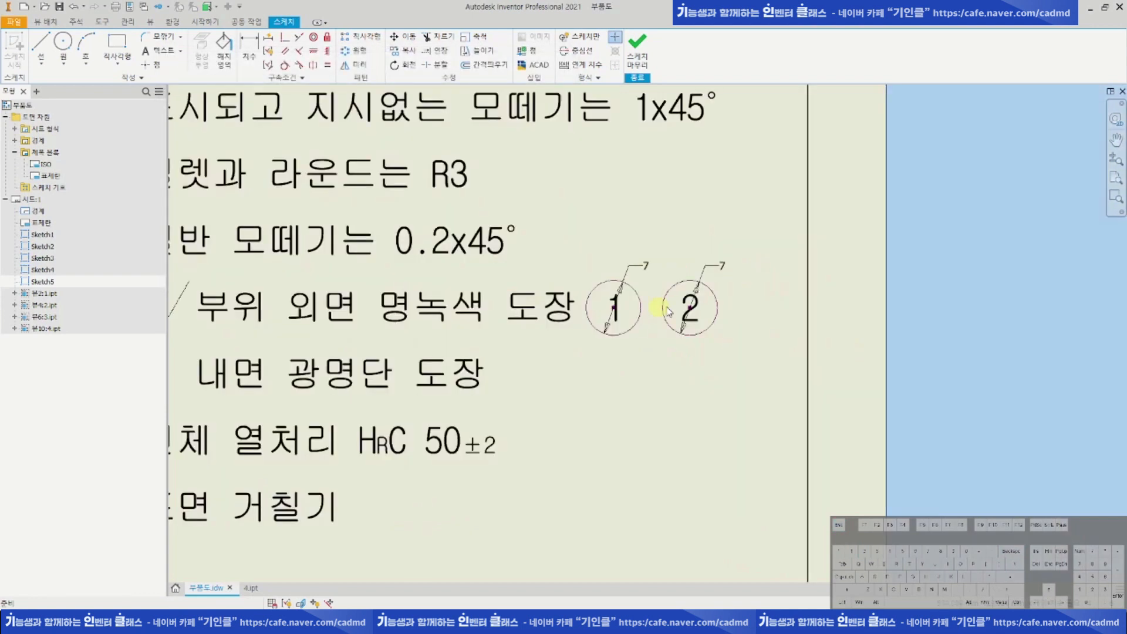
- Copy both circled numbers from note 4 to the end of note 5, after the hardness value
scroll(619, 360, "up", 1)
left_click_drag(898, 146, 674, 324)
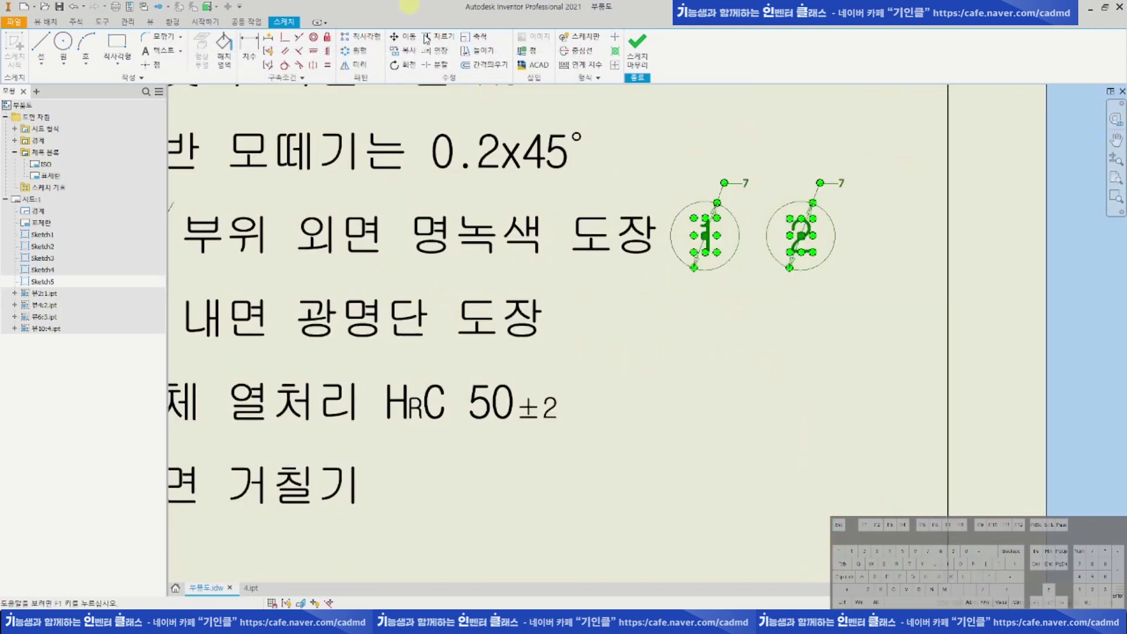
left_click(405, 50)
left_click(257, 116)
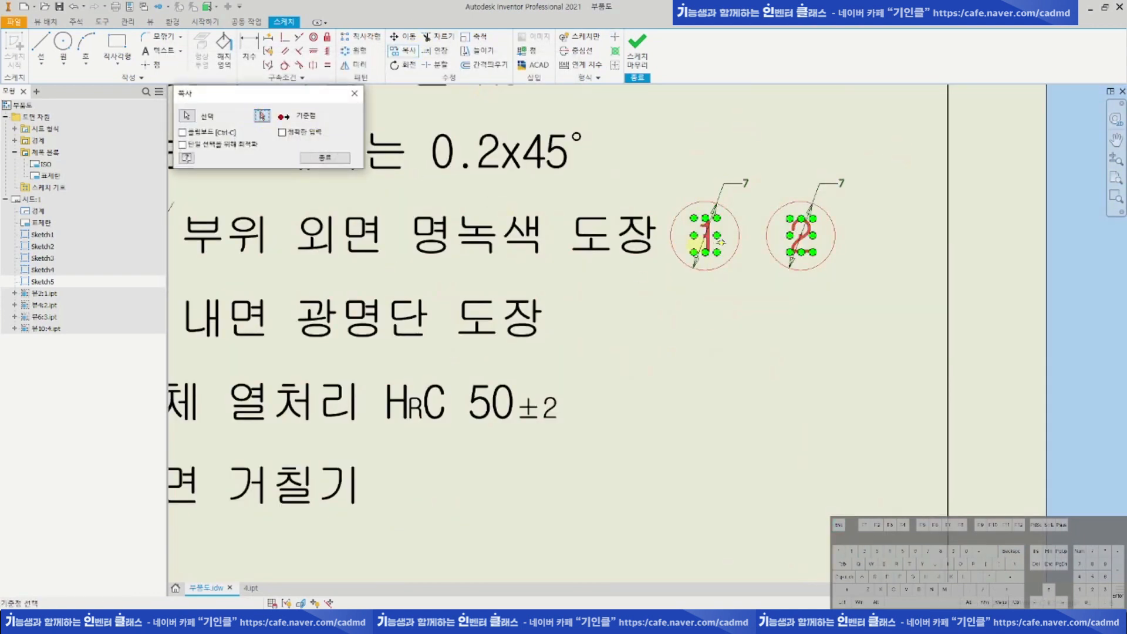
left_click(721, 240)
key("Escape")
scroll(614, 400, "up", 3)
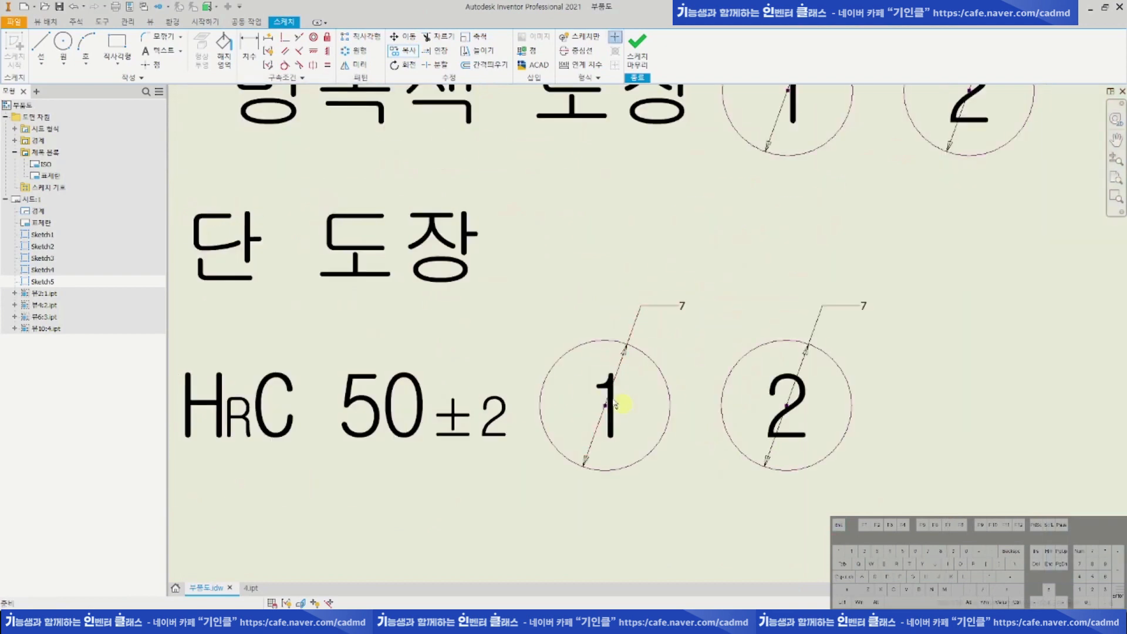
key("Escape")
- Change the numbers in the two circles beside note 5 to 3 and 4
left_click(606, 388)
double_click(605, 389)
left_click(484, 298)
left_click(779, 386)
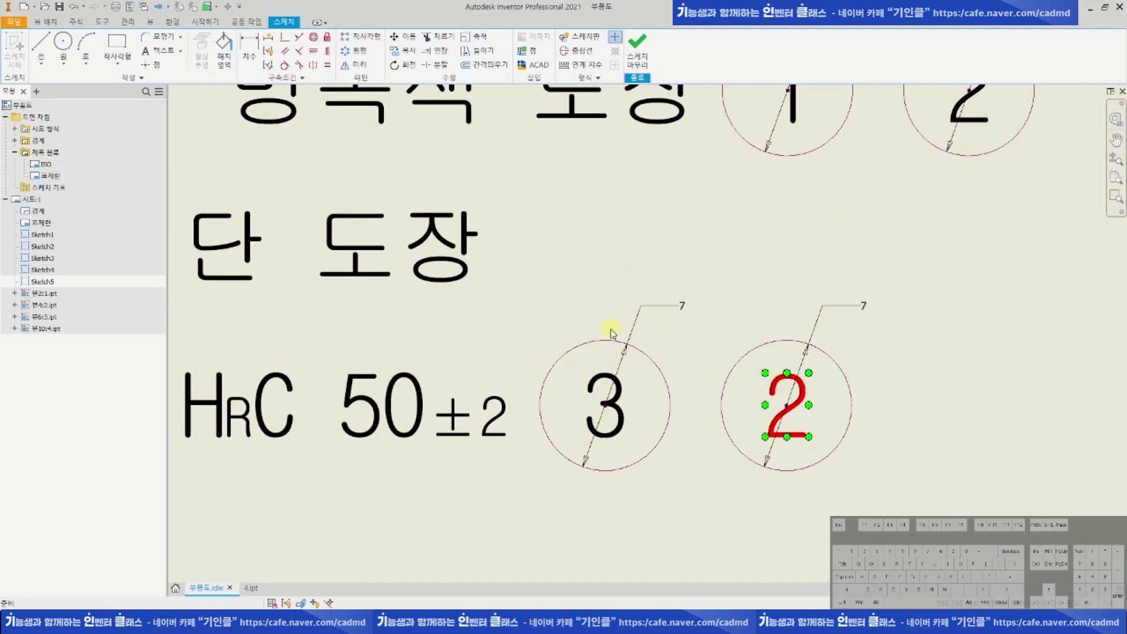
left_click(485, 298)
scroll(712, 343, "down", 4)
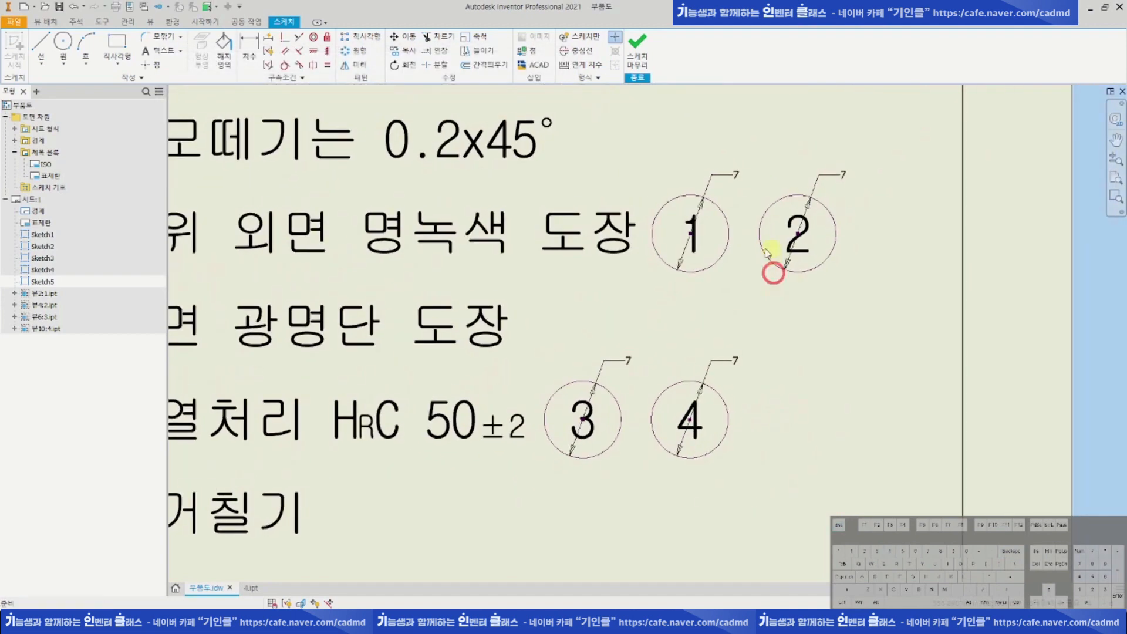
- Add a comma between the circled numbers of note 4 and of note 5, and finish the sketch
scroll(737, 270, "up", 4)
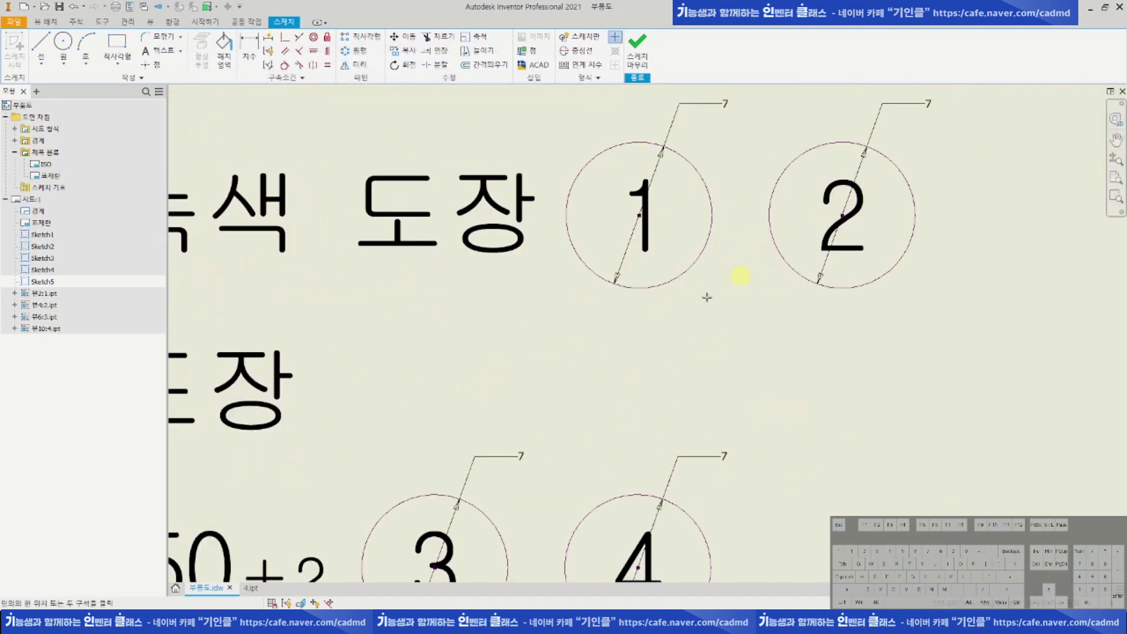
left_click(732, 280)
left_click(485, 298)
scroll(676, 367, "down", 3)
scroll(639, 437, "up", 1)
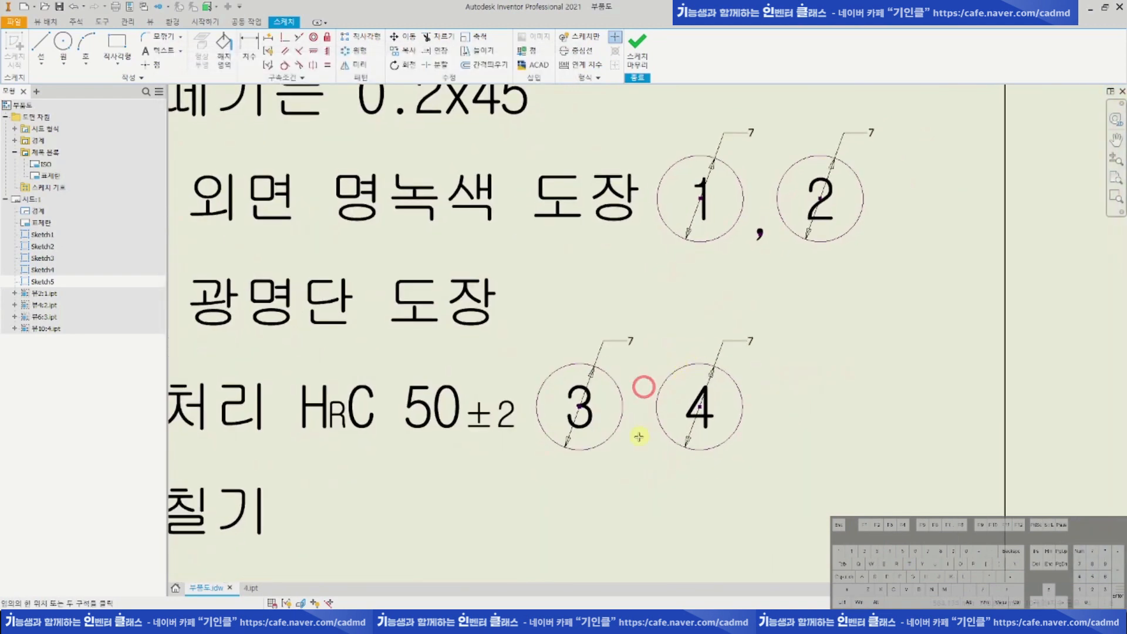
type(",")
left_click(485, 298)
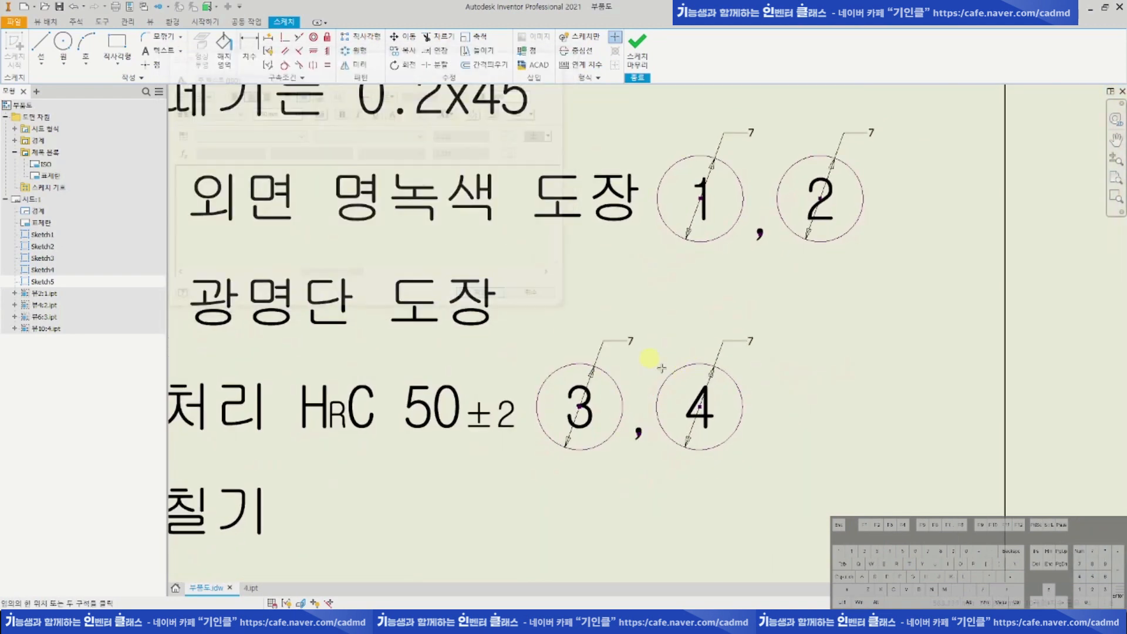
scroll(672, 376, "down", 4)
left_click(643, 64)
- Review the notes on the sheet and examine the surface roughness symbol list in the KS drafting standard PDF
scroll(808, 332, "down", 5)
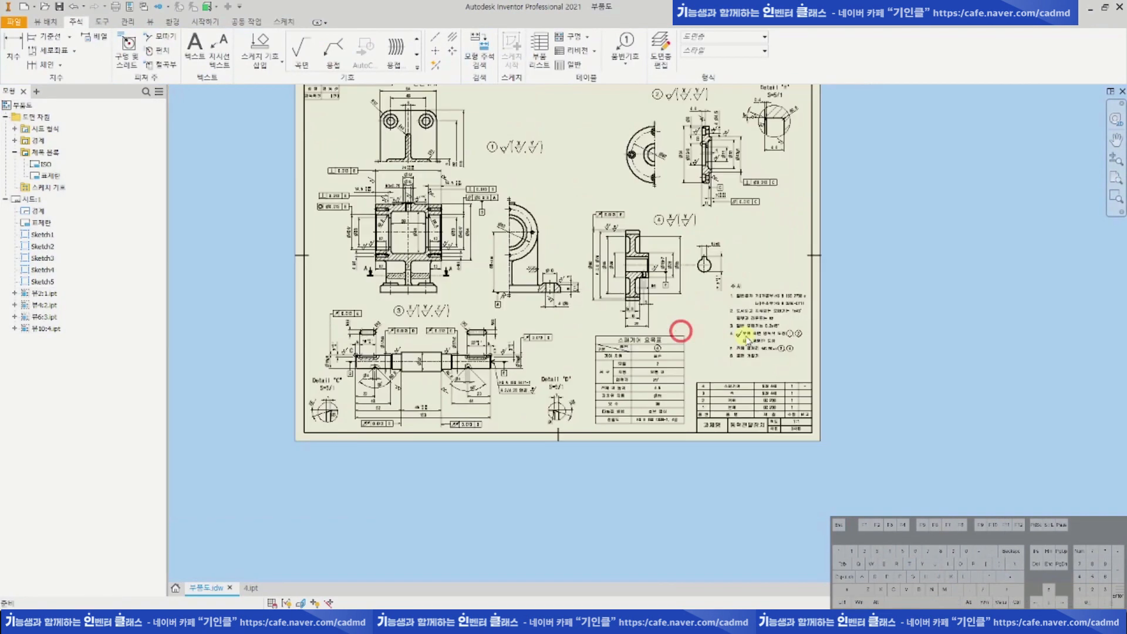
scroll(800, 345, "up", 2)
scroll(801, 345, "up", 1)
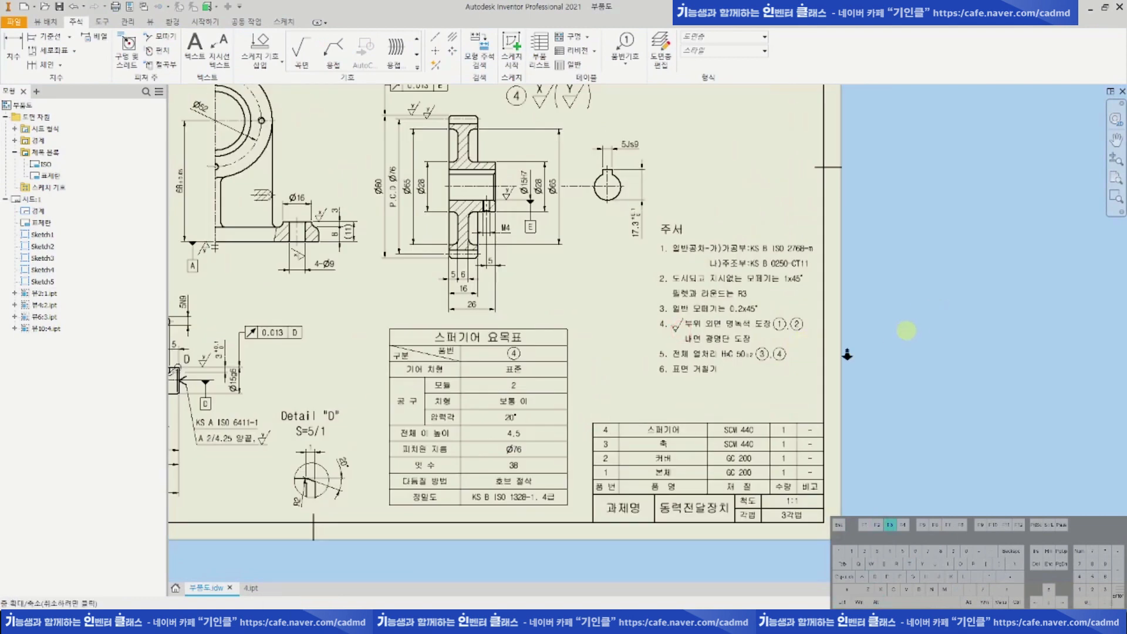
scroll(807, 352, "up", 2)
middle_click_drag(729, 343, 734, 351)
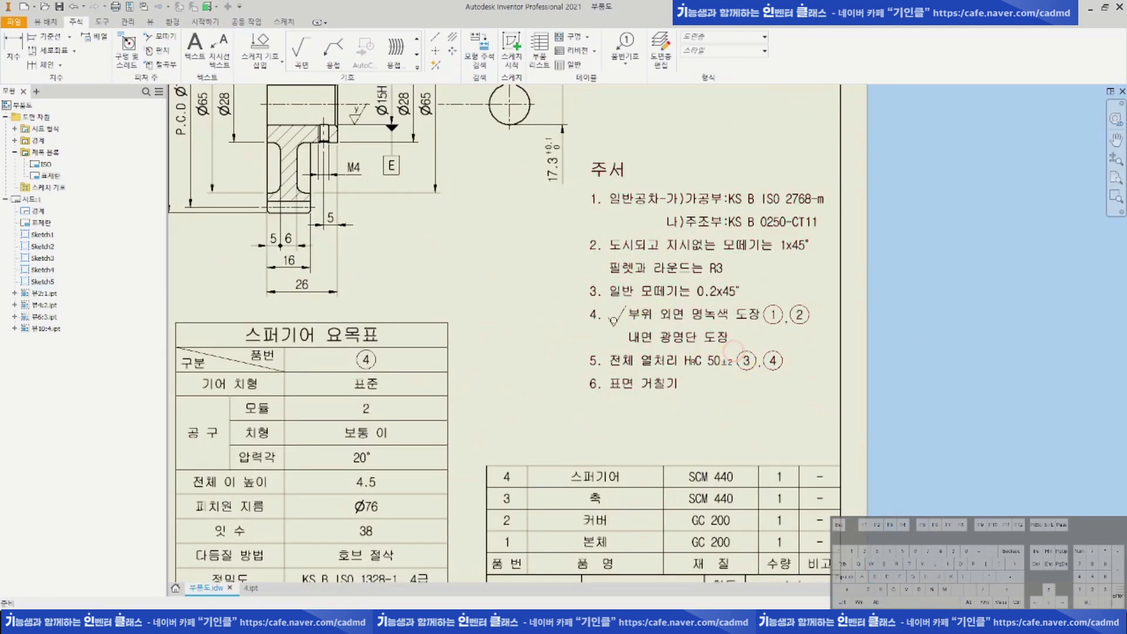
key("alt+Tab")
scroll(787, 329, "down", 4)
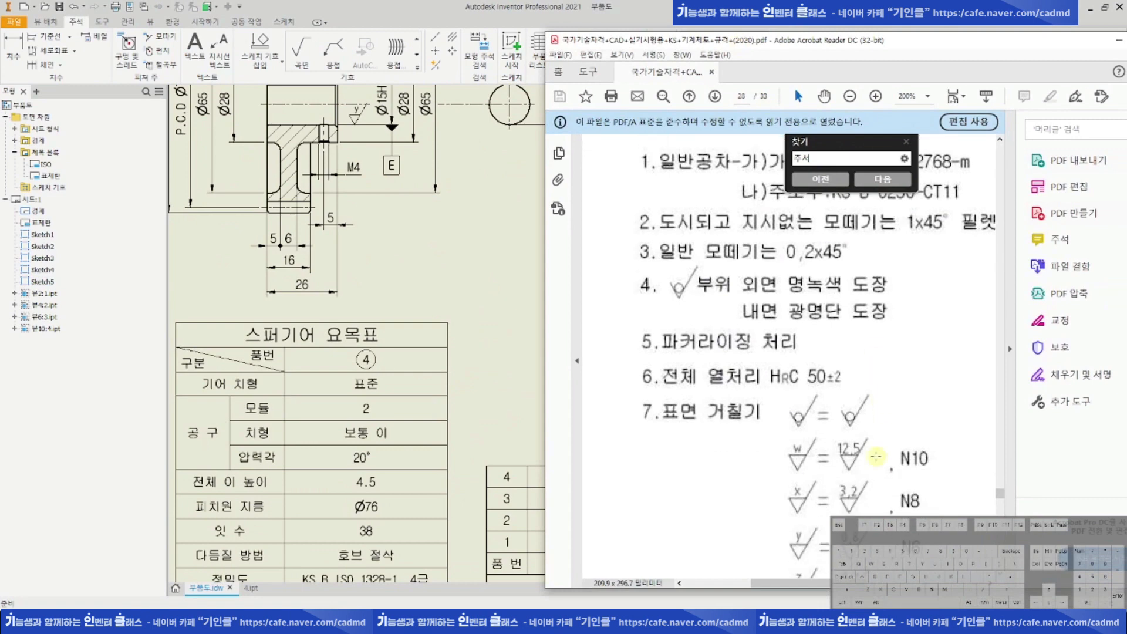
mouse_move(845, 583)
left_mouse_down()
mouse_move(878, 583)
mouse_move(866, 583)
left_mouse_up()
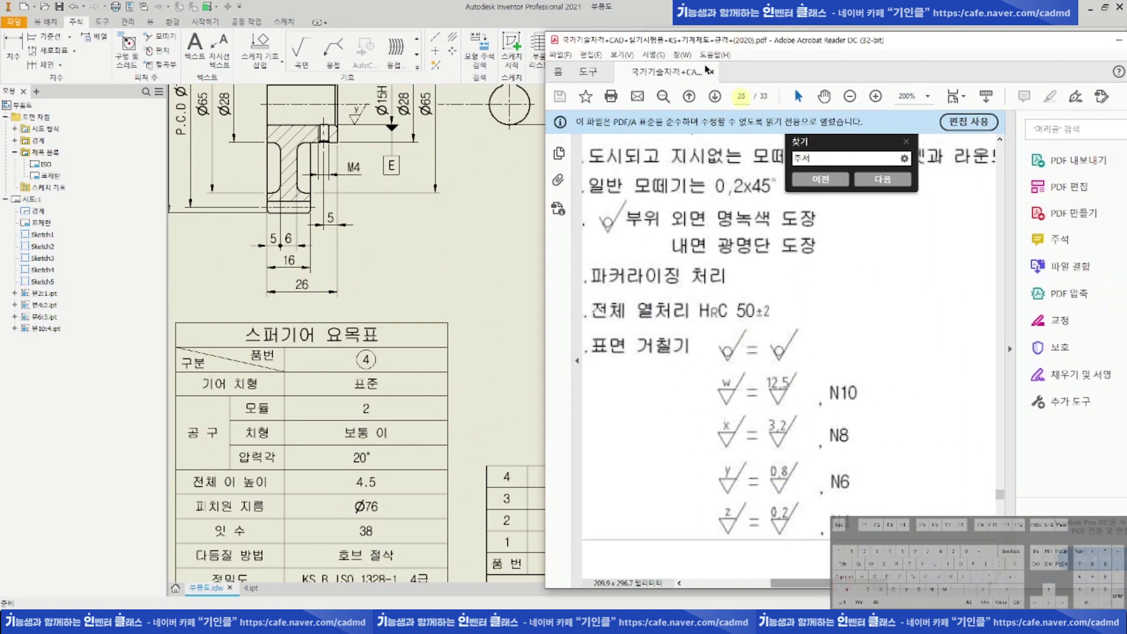
key("alt+Tab")
left_click(730, 43)
- Place a surface texture symbol below note 6, with material removal required and x as its A' value
scroll(714, 359, "up", 1)
middle_click_drag(714, 359, 679, 327)
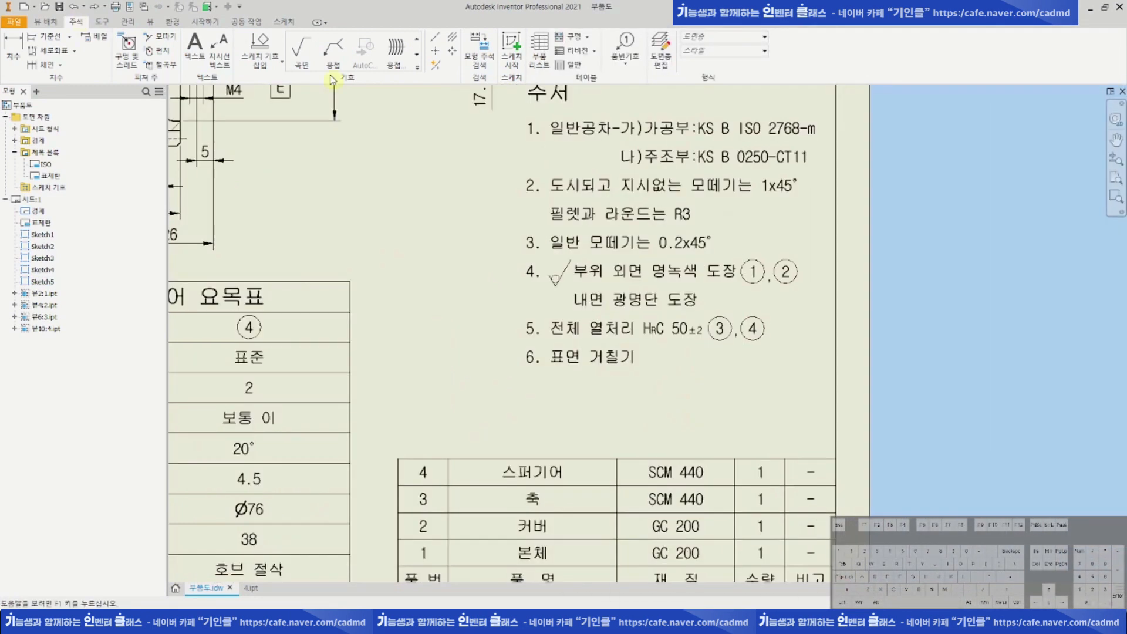
left_click(299, 49)
left_click(658, 404)
right_click(671, 380)
left_click(672, 380)
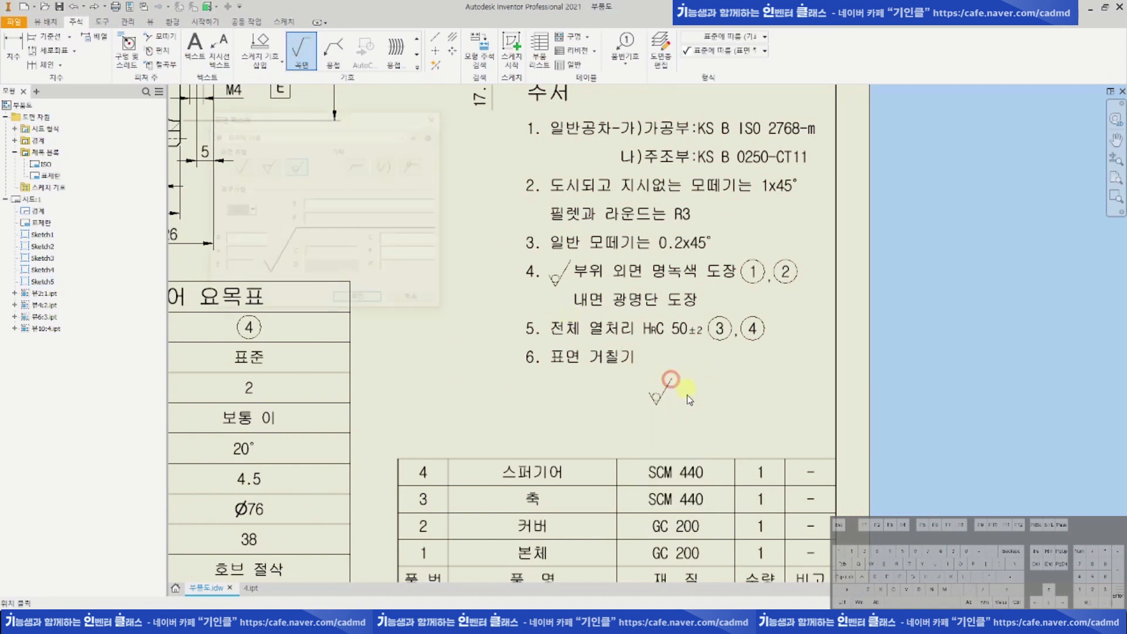
left_click(266, 166)
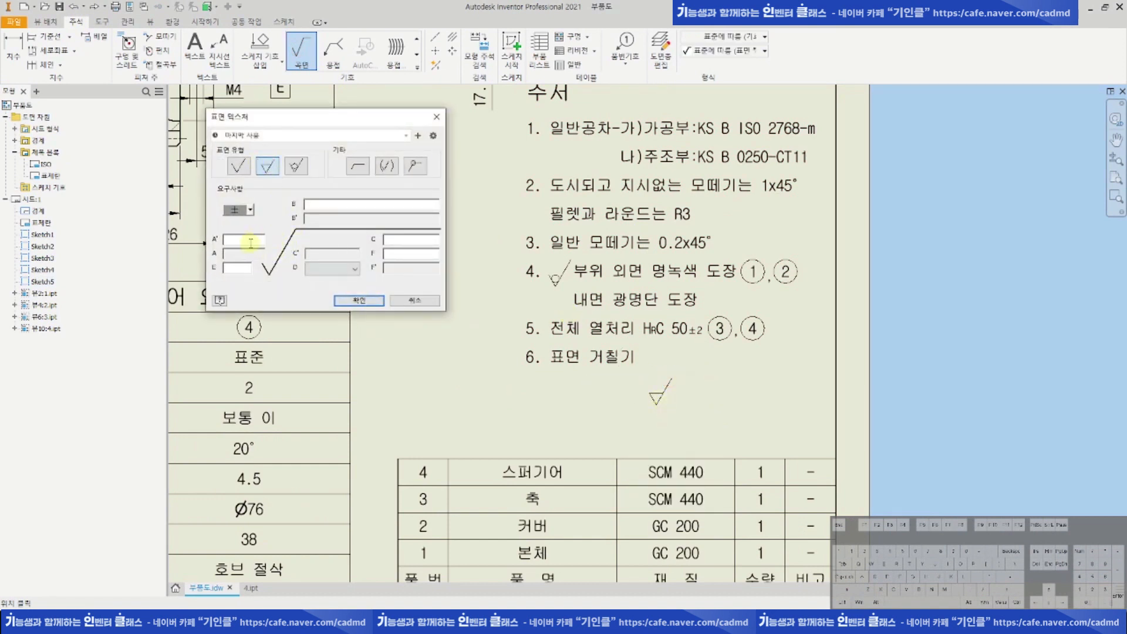
double_click(254, 242)
key("Caps_Lock")
type("X")
left_click(358, 300)
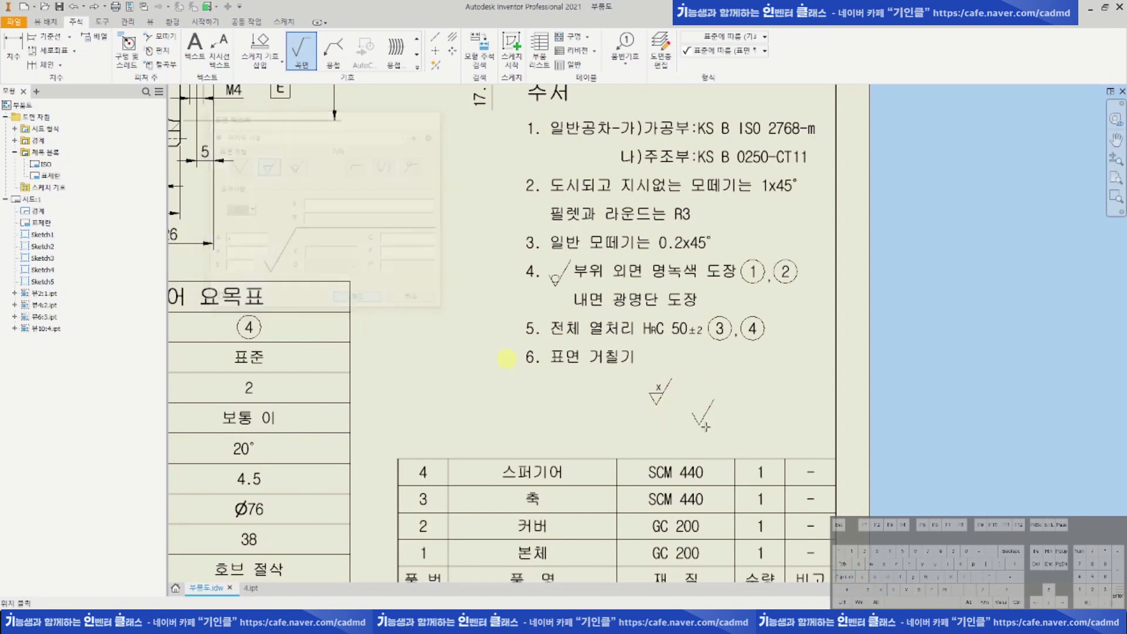
- Start a new sketch on the sheet and trace the horizontal top edge of the x symbol's triangle, about 4.1 mm long
scroll(658, 387, "up", 5)
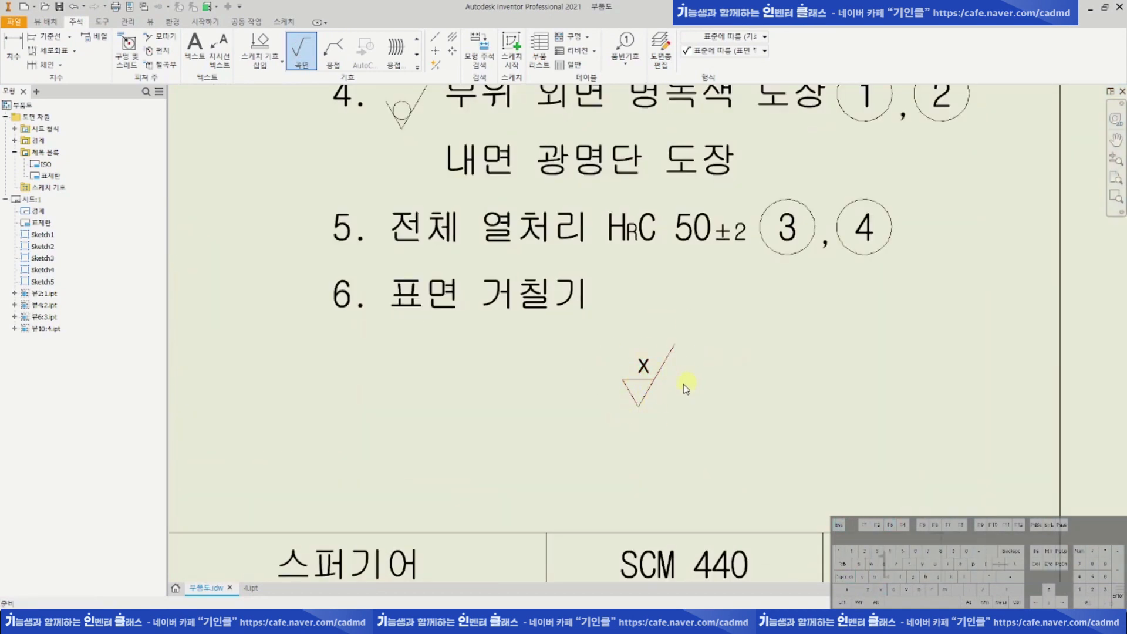
key("s")
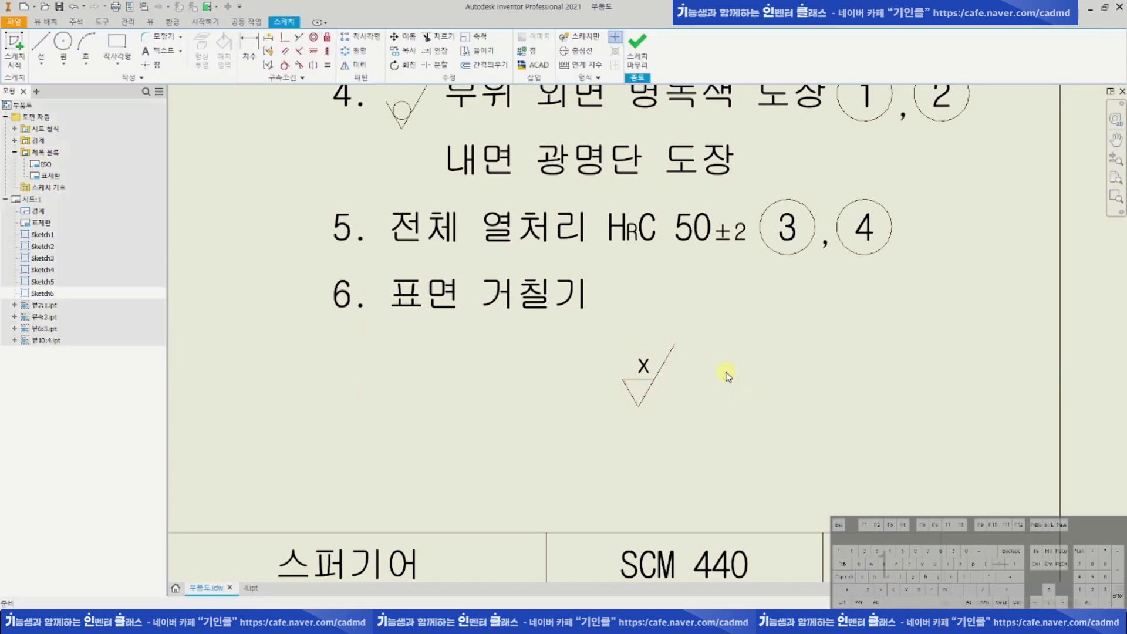
scroll(657, 395, "up", 5)
left_click(41, 46)
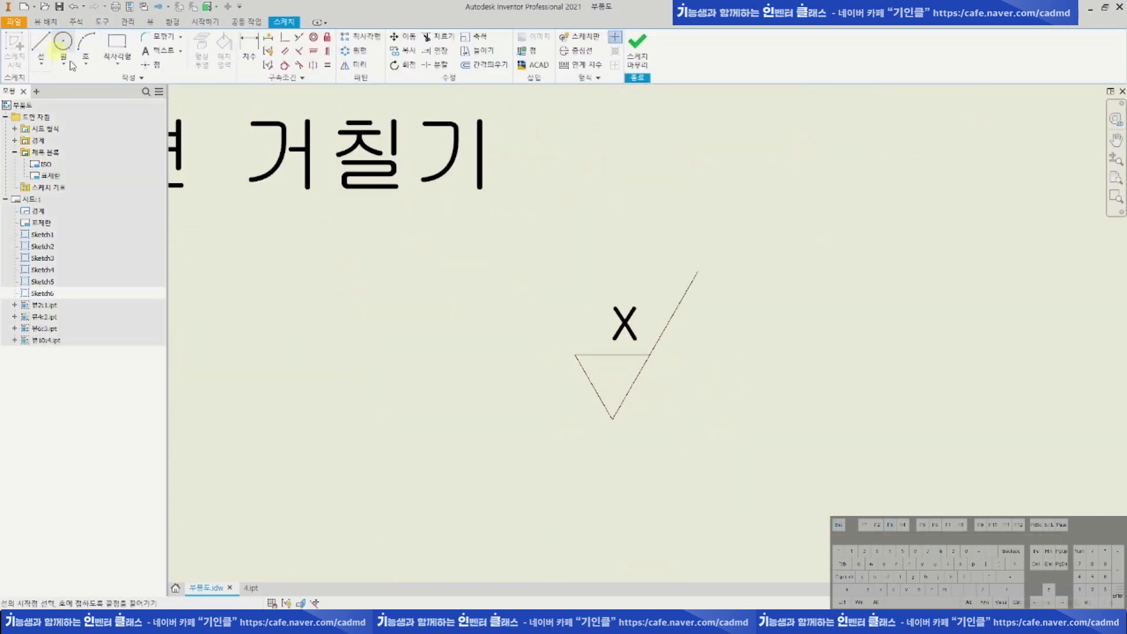
scroll(569, 358, "up", 5)
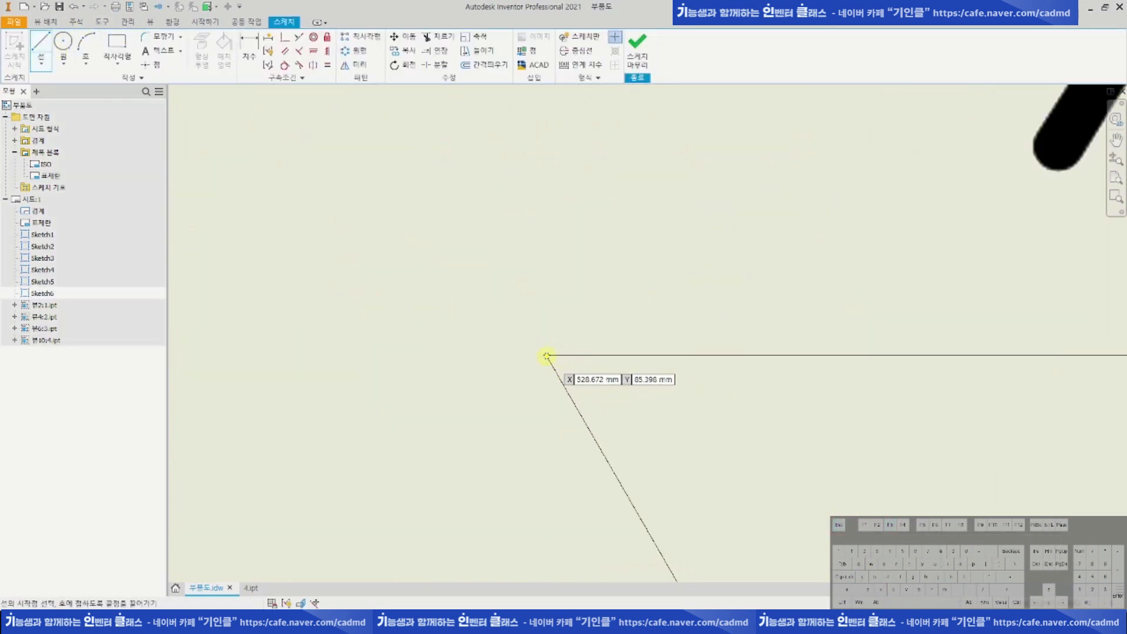
left_click(547, 355)
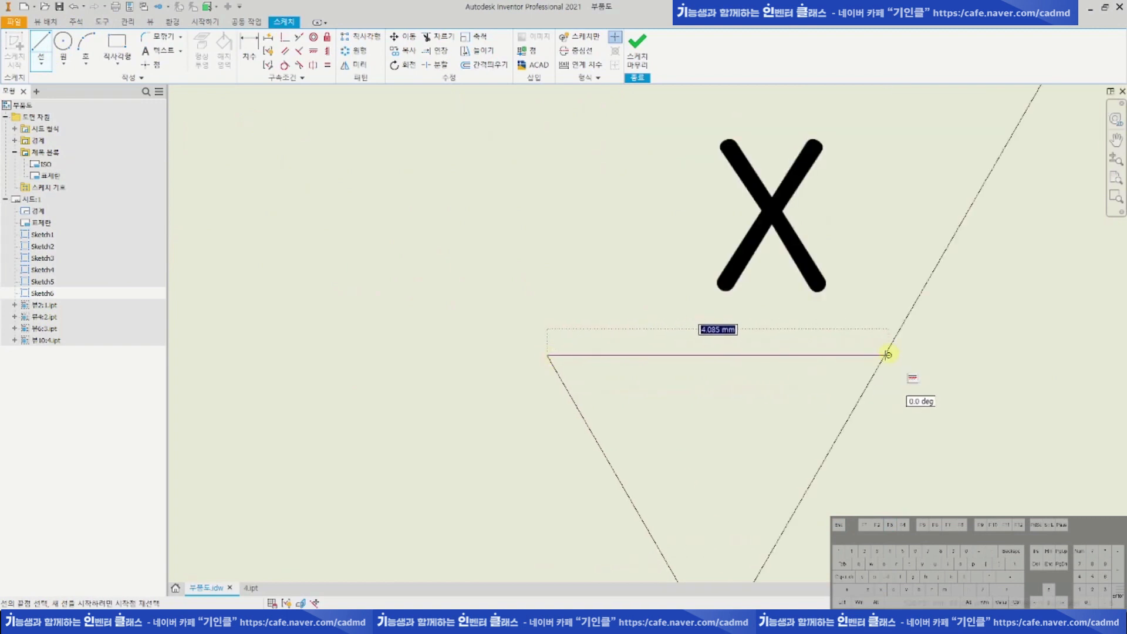
left_click(884, 356)
key("Escape")
- Trace the x symbol's short slanted side down to the tip and its long 60° side up to the end
key("l")
left_click(547, 355)
middle_click_drag(655, 490, 578, 360)
scroll(637, 522, "up", 5)
left_click(639, 478)
scroll(640, 478, "down", 5)
middle_click_drag(744, 264, 624, 449)
scroll(624, 450, "down", 3)
scroll(754, 238, "up", 6)
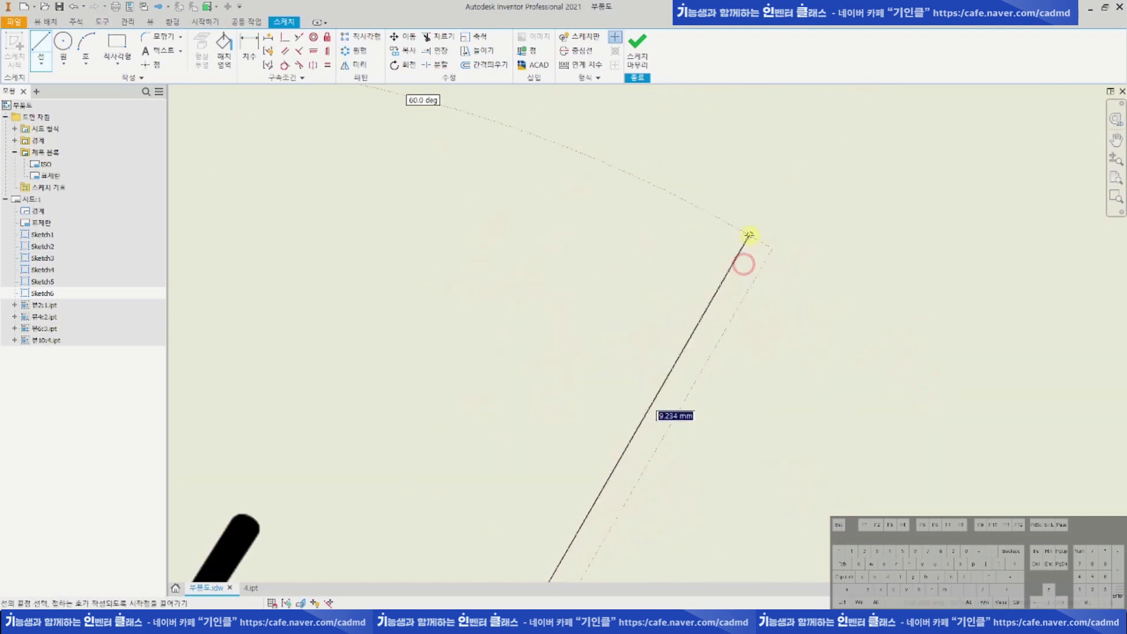
middle_click_drag(757, 220, 753, 244)
left_click(757, 245)
key("Escape")
scroll(757, 247, "down", 3)
middle_click_drag(645, 320, 693, 309)
scroll(582, 390, "down", 3)
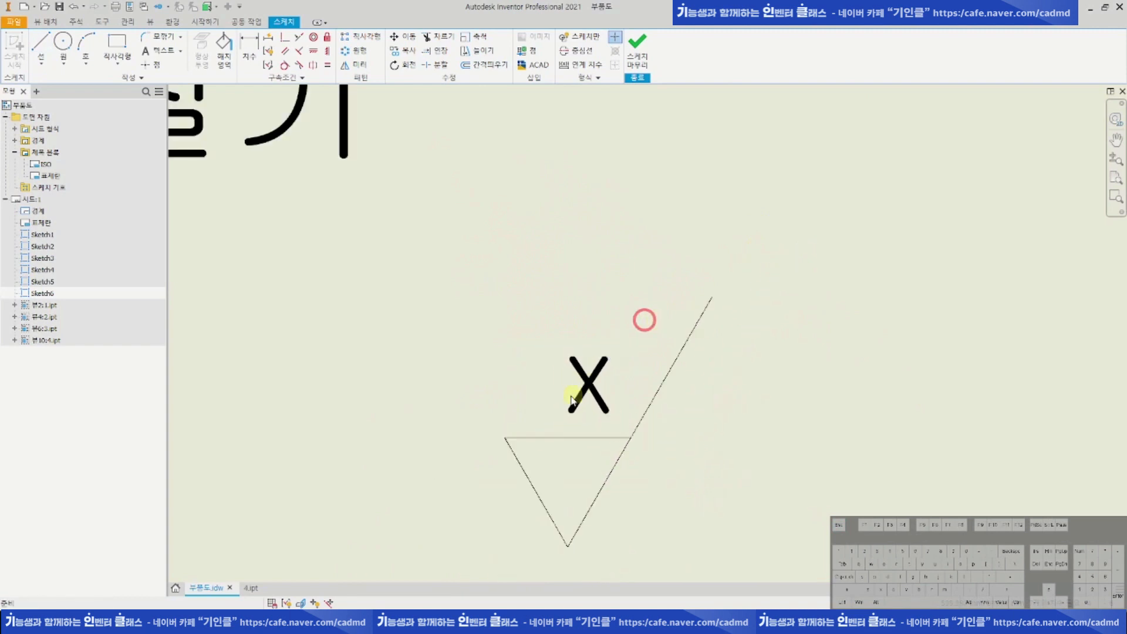
- Finish the sketch and delete the original x surface texture symbol below note 6, keeping the traced lines
scroll(677, 297, "down", 2)
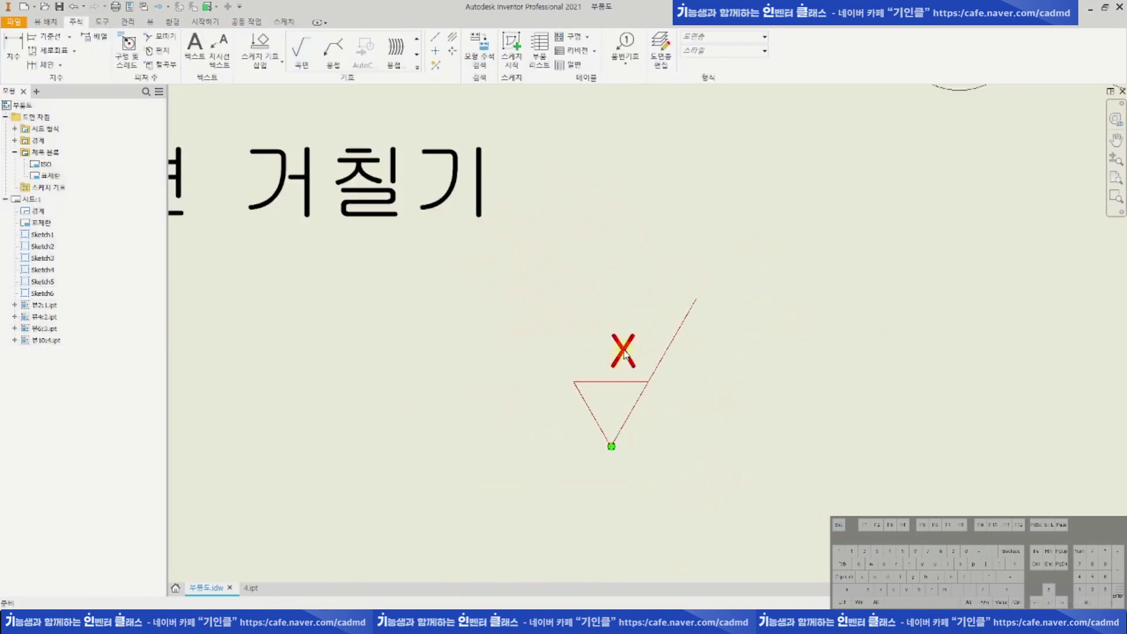
left_click(631, 305)
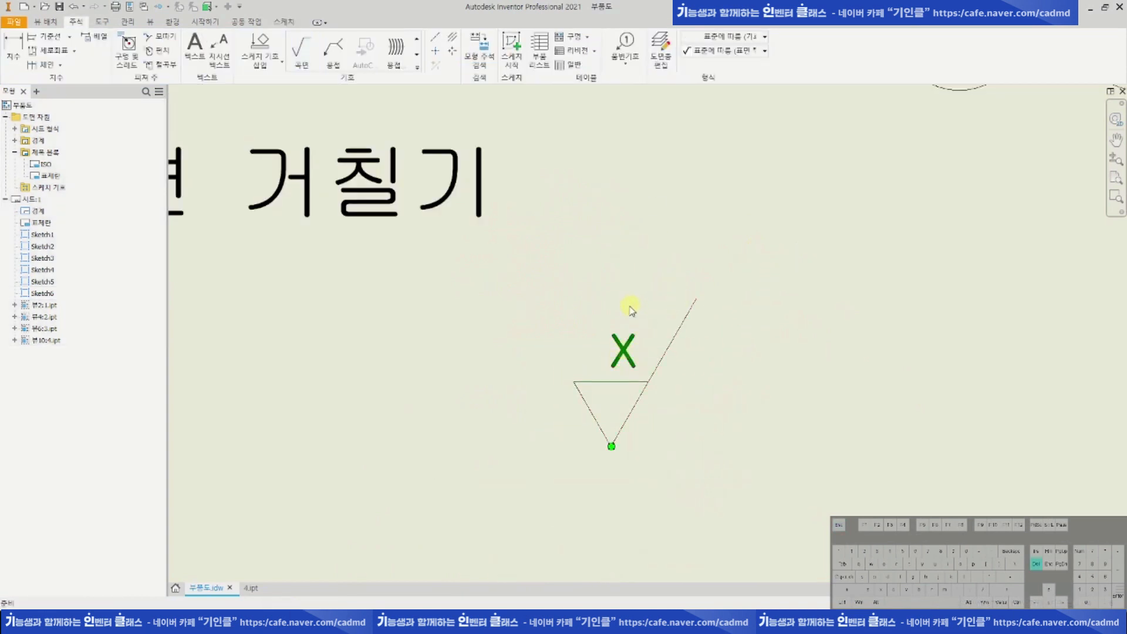
scroll(632, 307, "down", 4)
left_click(704, 304)
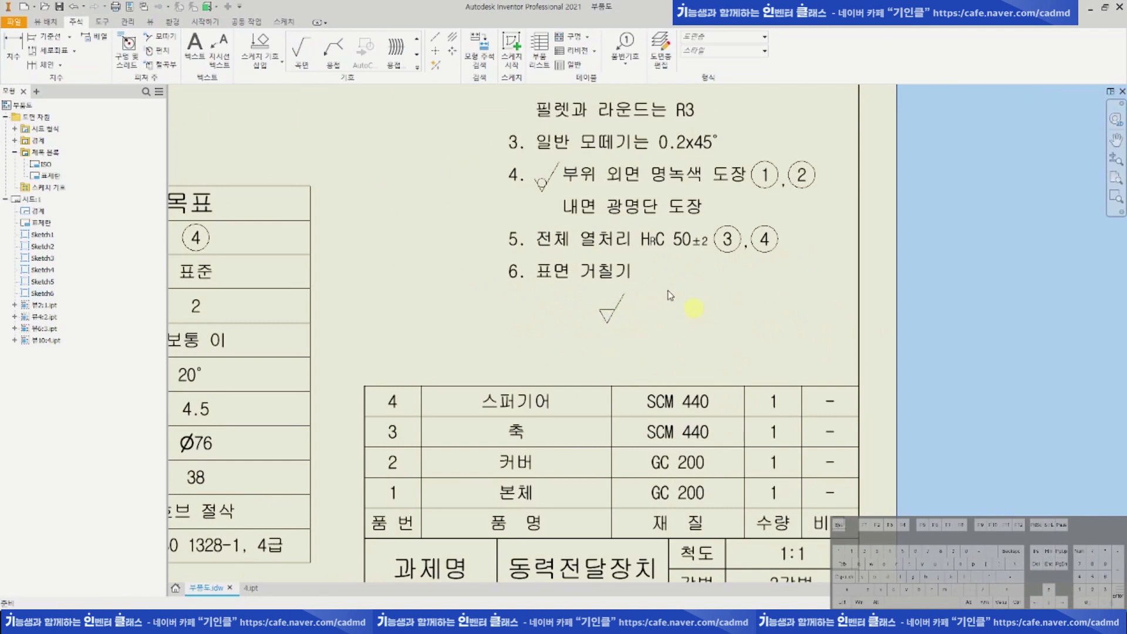
- Move the traced surface texture symbol up beside the 표면 거칠기 text of note 6
scroll(664, 292, "up", 3)
left_click(667, 290)
left_click_drag(592, 330, 678, 282)
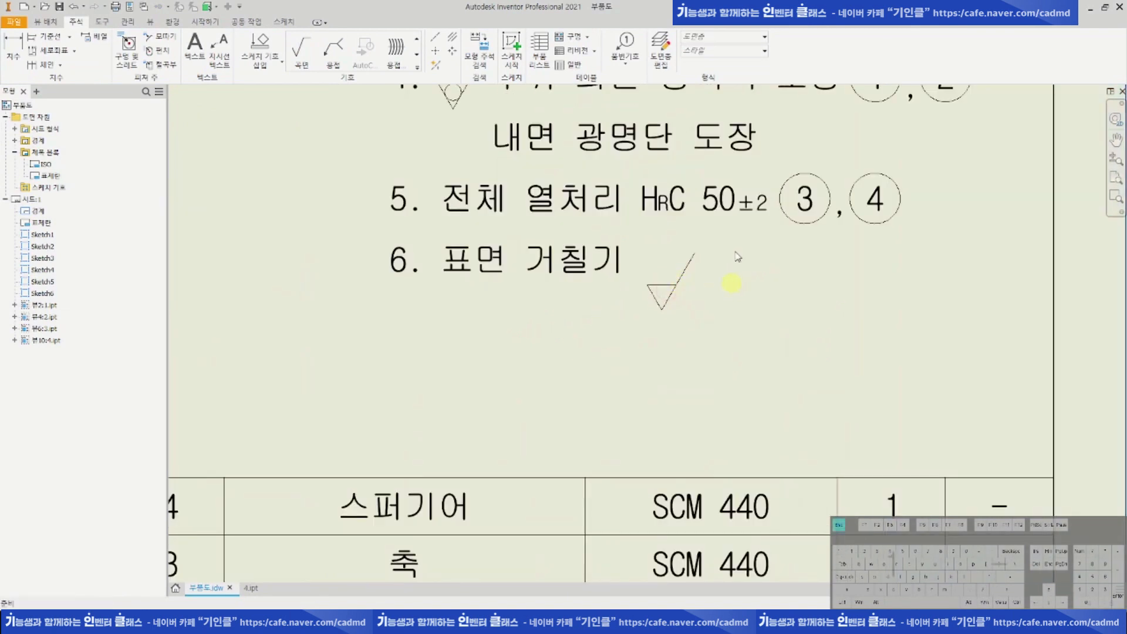
middle_click_drag(735, 251, 717, 269)
- Check the roughness list in the PDF, reopen the symbol's sketch and place an = text just after the symbol, level with its triangle
left_click_drag(1126, 91, 596, 34)
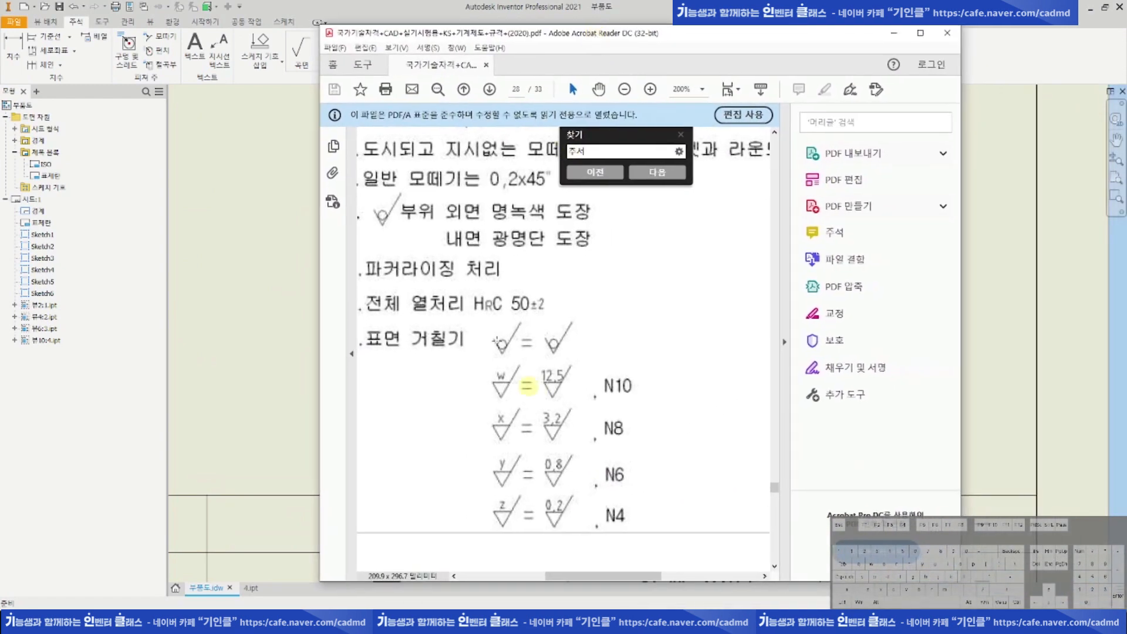
left_click(588, 32)
left_click(641, 315)
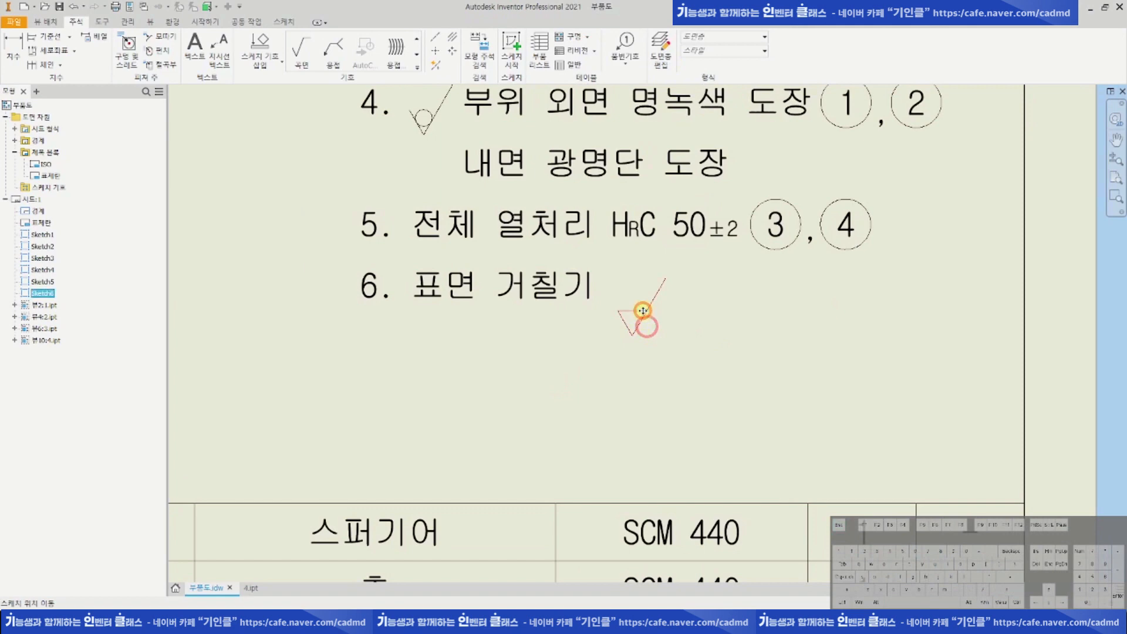
double_click(643, 311)
scroll(668, 308, "up", 3)
middle_click_drag(720, 300, 690, 309)
key("Escape")
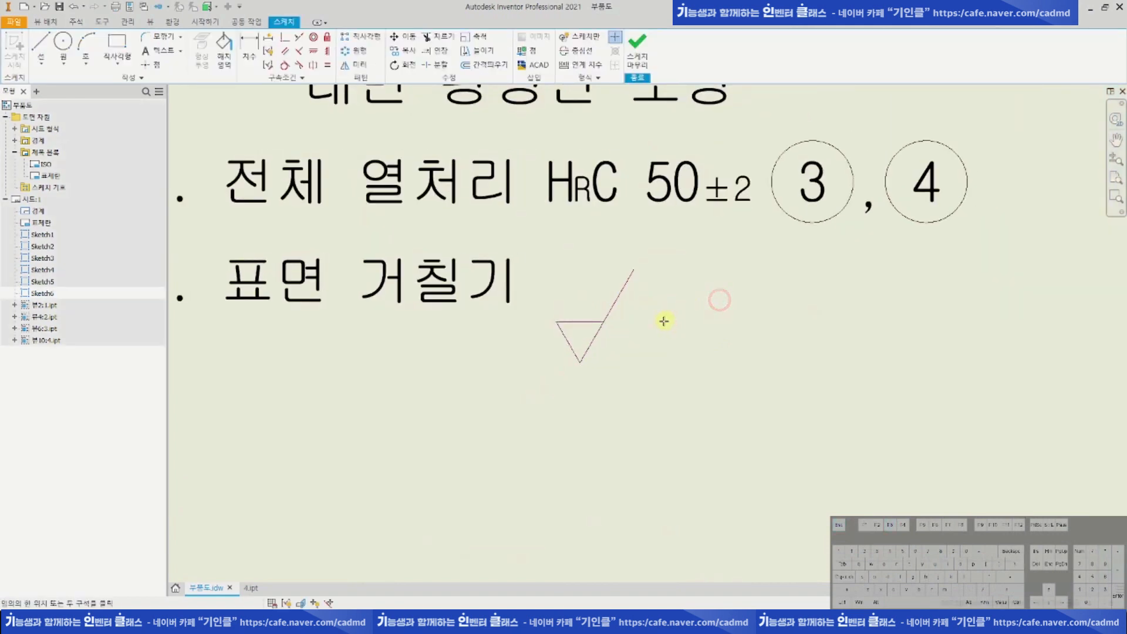
left_click(665, 321)
left_click(496, 294)
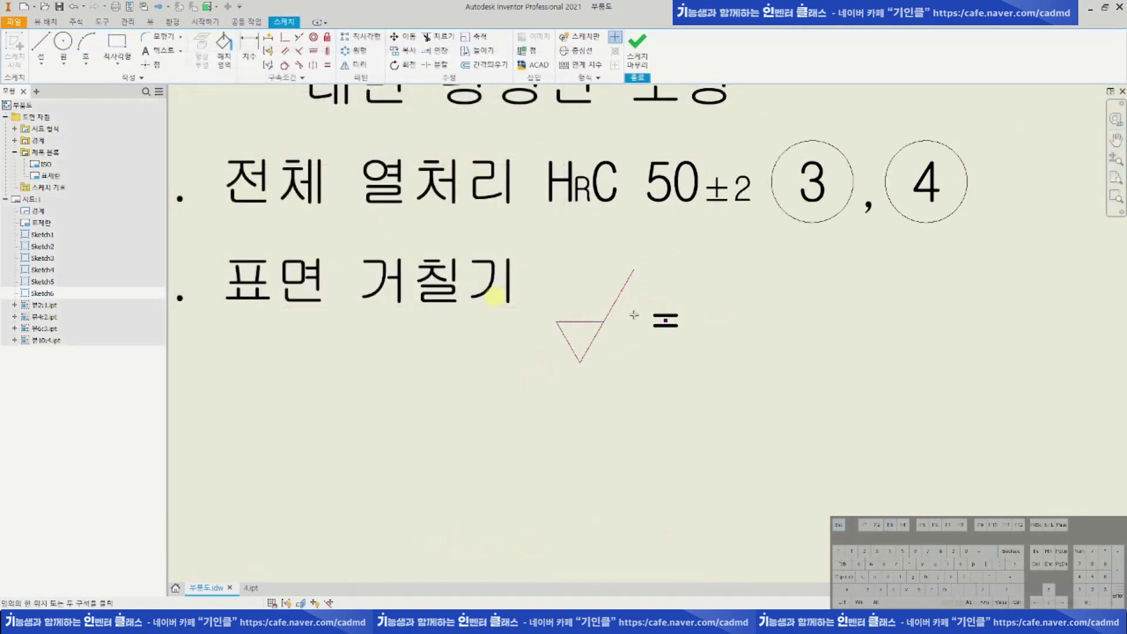
scroll(667, 323, "up", 2)
left_click_drag(668, 322, 660, 323)
left_click(689, 322)
scroll(647, 325, "down", 2)
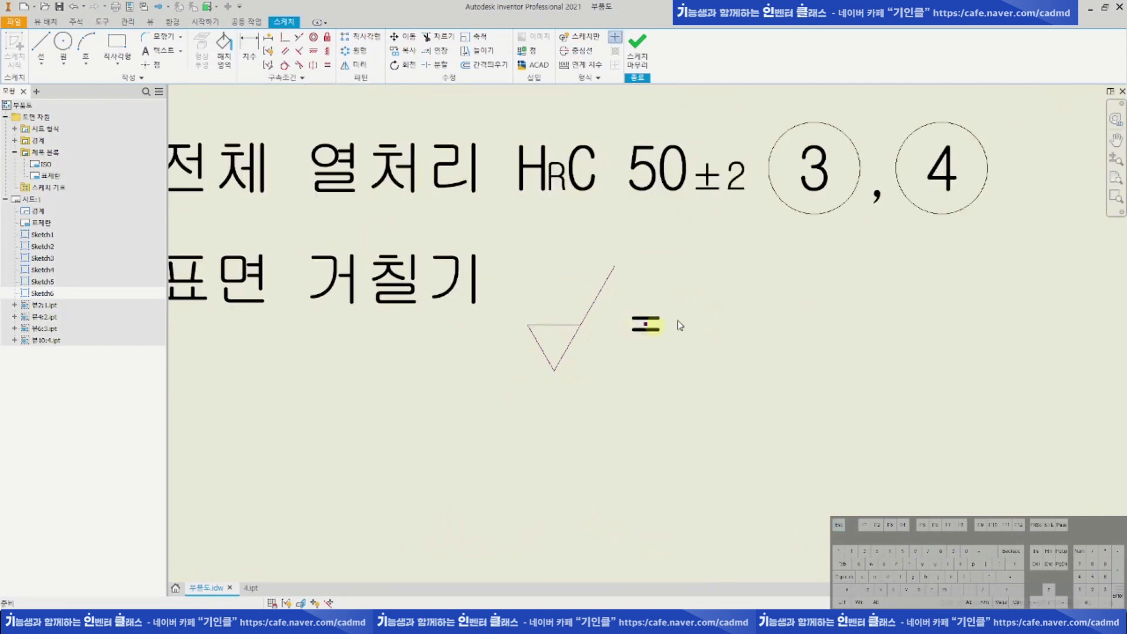
- Copy the triangle symbol to the other side of the = sign, using its tip as base point and keeping it level
middle_click_drag(691, 314, 665, 323)
left_click_drag(590, 246, 493, 420)
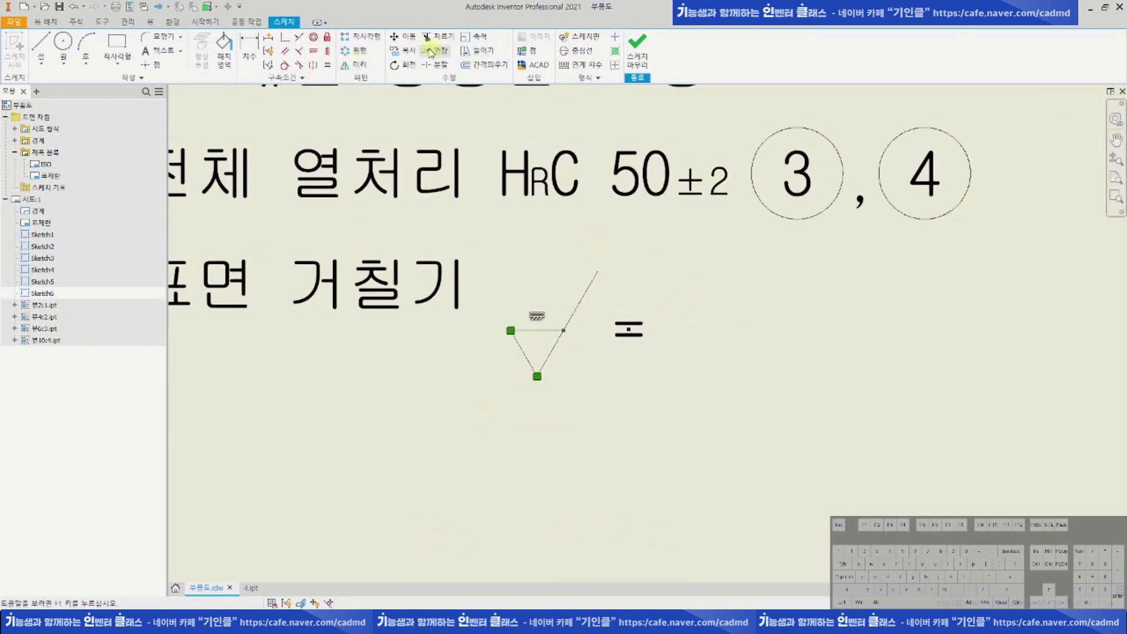
left_click(404, 49)
left_click(536, 378)
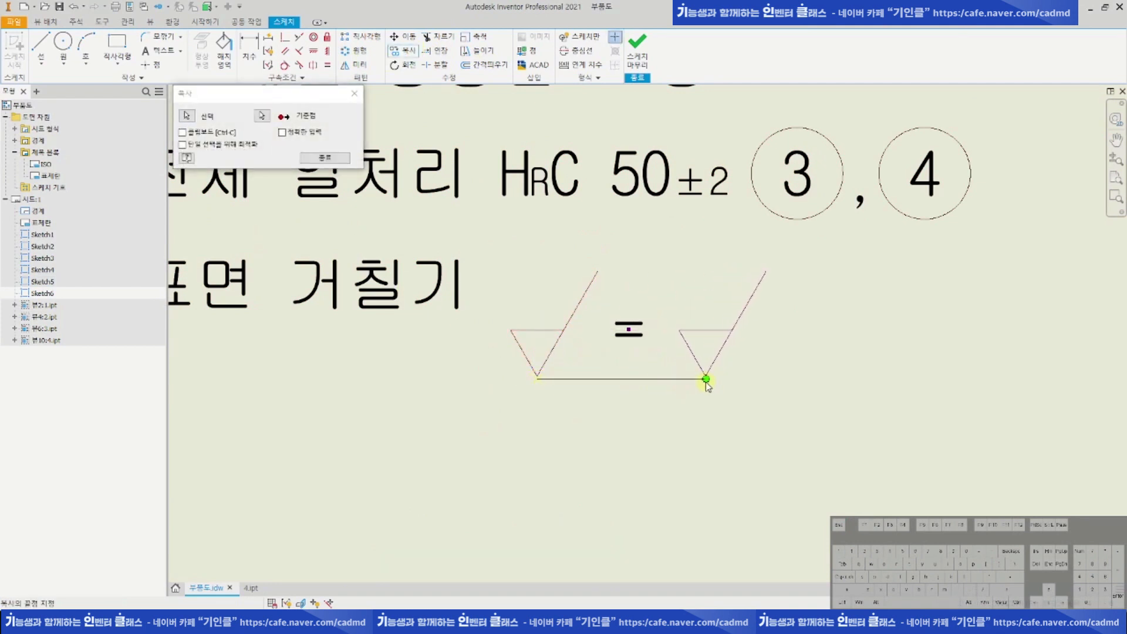
left_click(707, 380)
key("Escape")
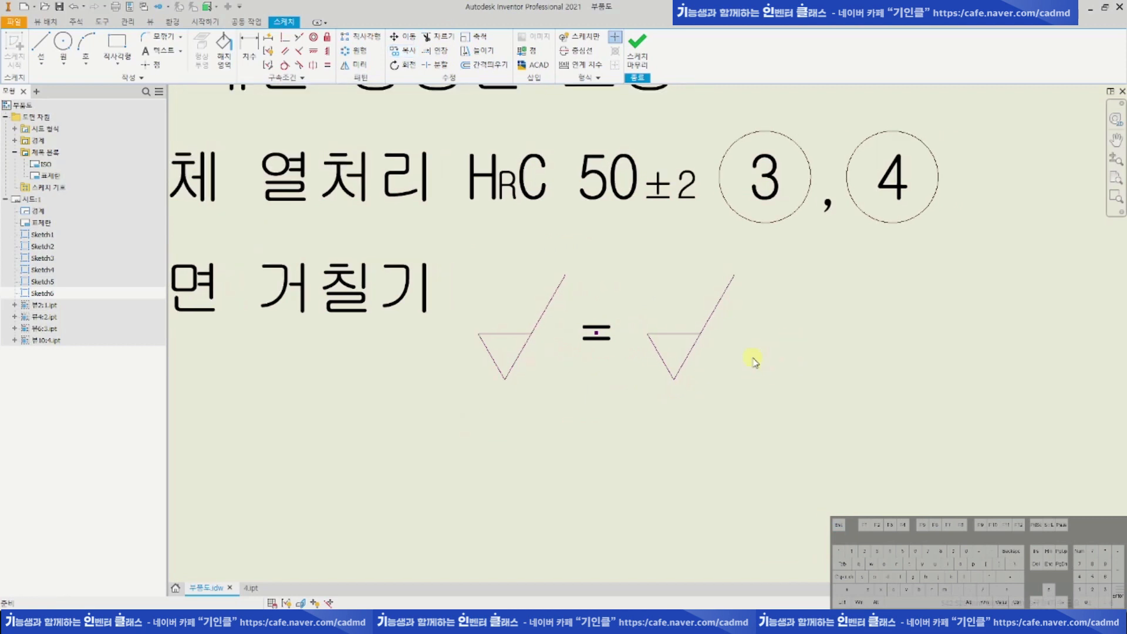
- Sketch a vertical 10 mm reference line in the empty area beside the symbol row
scroll(751, 362, "down", 2)
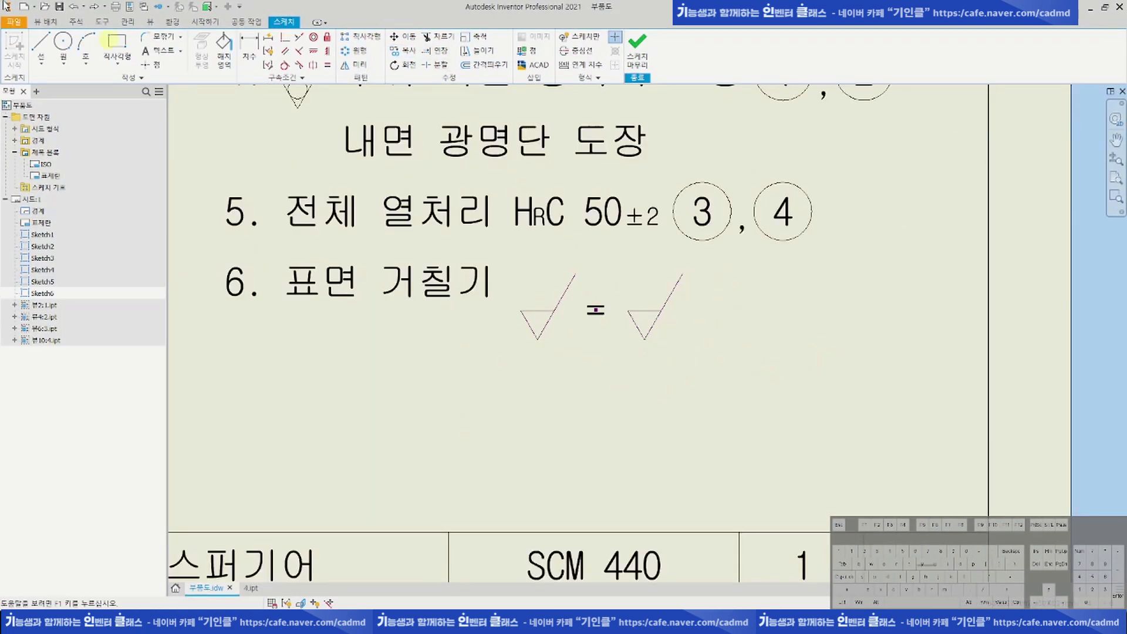
left_click(50, 46)
left_click(846, 298)
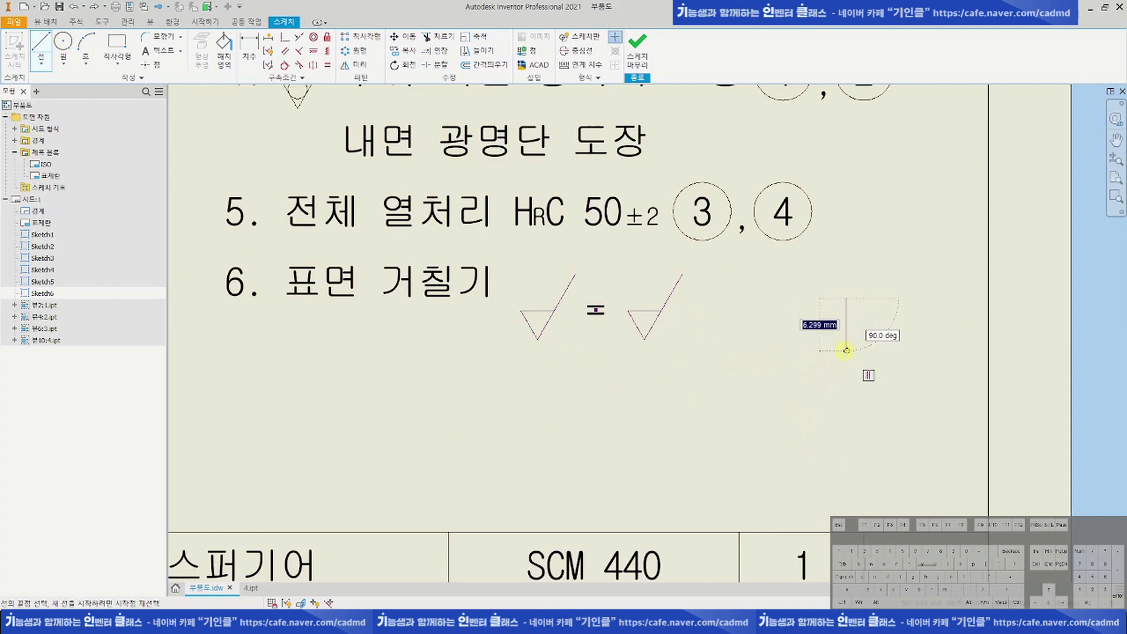
type("10")
key("Return")
key("Escape")
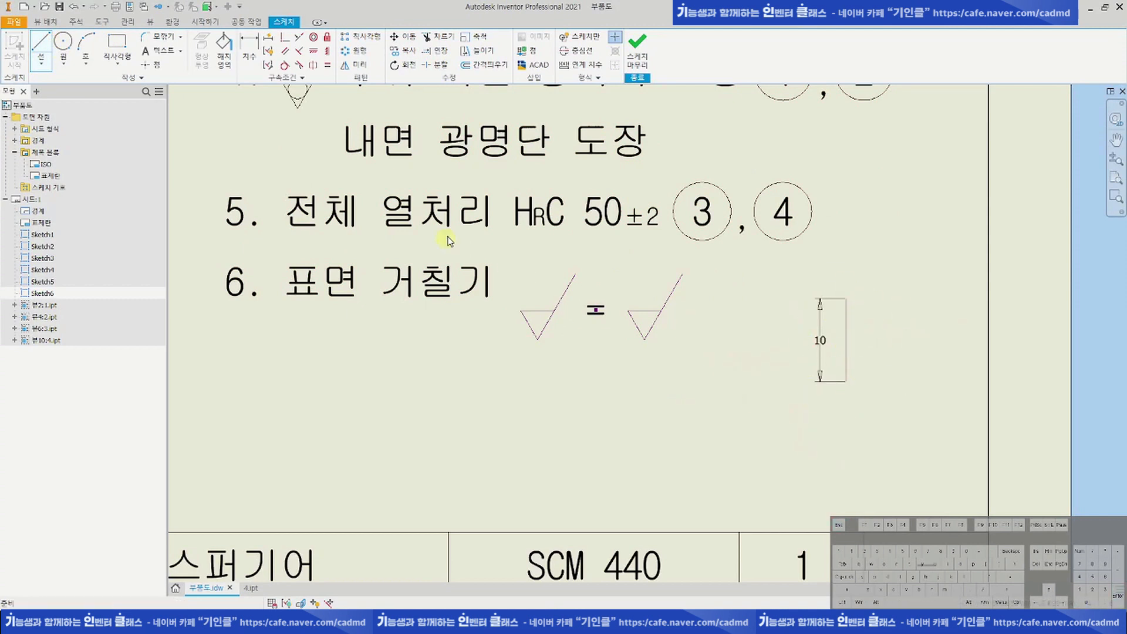
- Copy both symbols and the = sign 10 mm down, using the reference line's upper and lower endpoints
left_click_drag(709, 265, 518, 374)
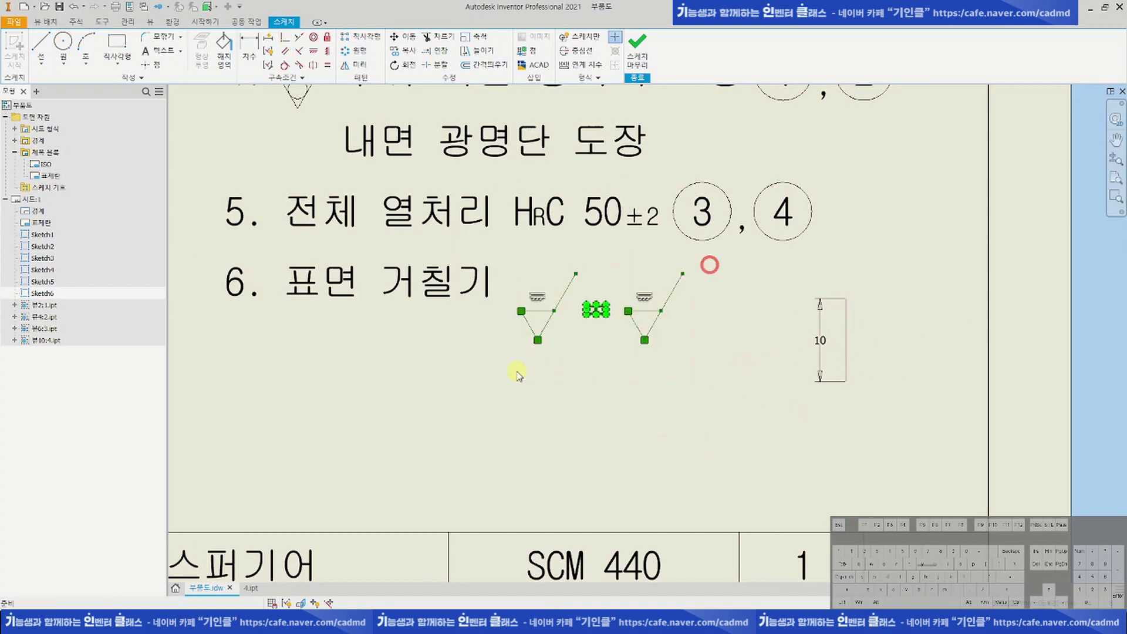
left_click(404, 50)
left_click(262, 116)
left_click(848, 300)
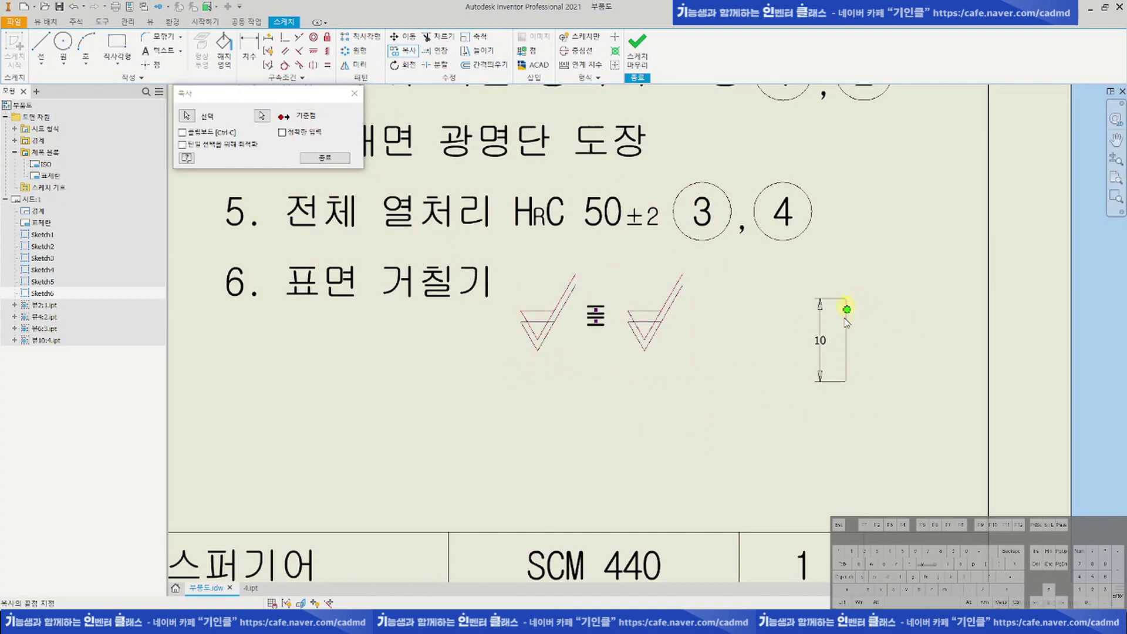
left_click(846, 380)
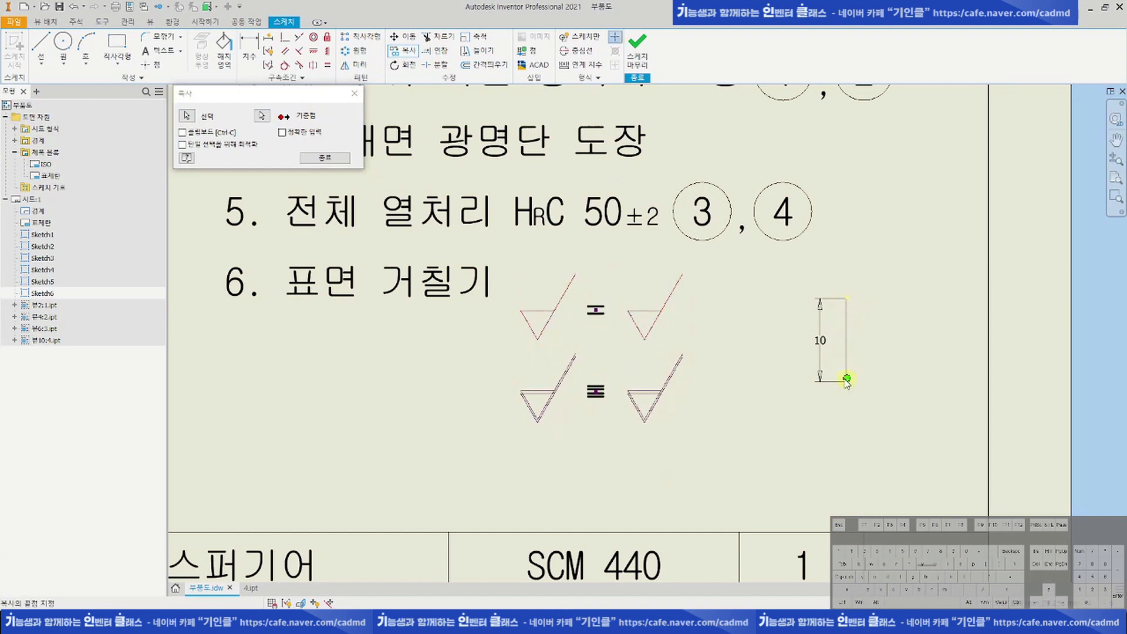
key("Escape")
- Place the text X above the first triangle of the second row
scroll(578, 384, "up", 2)
key("t")
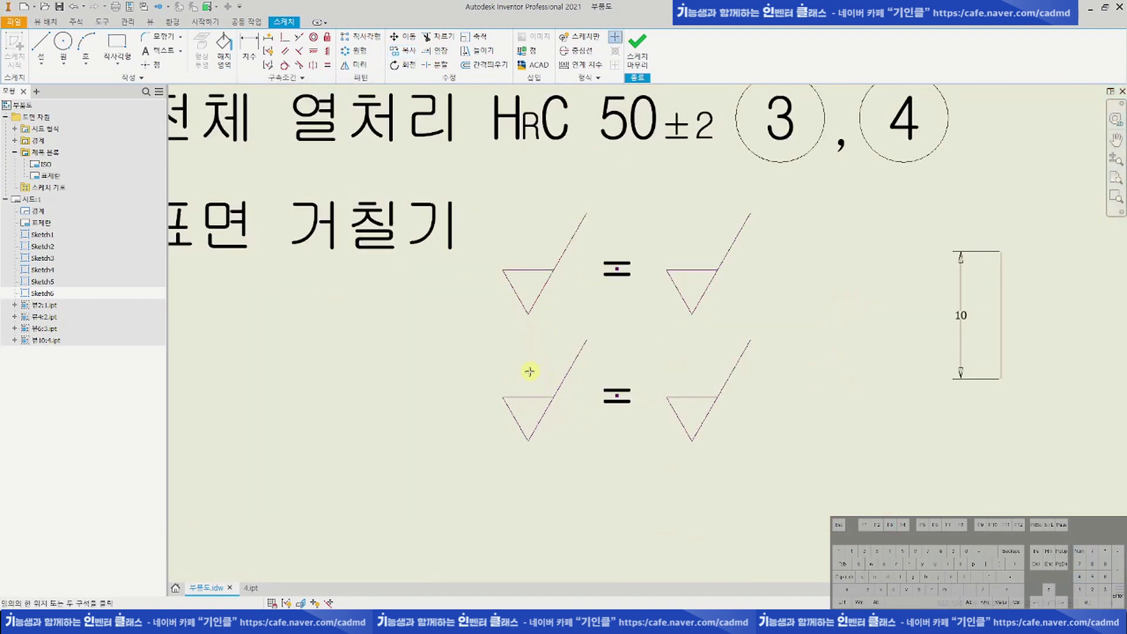
left_click(542, 368)
type("X")
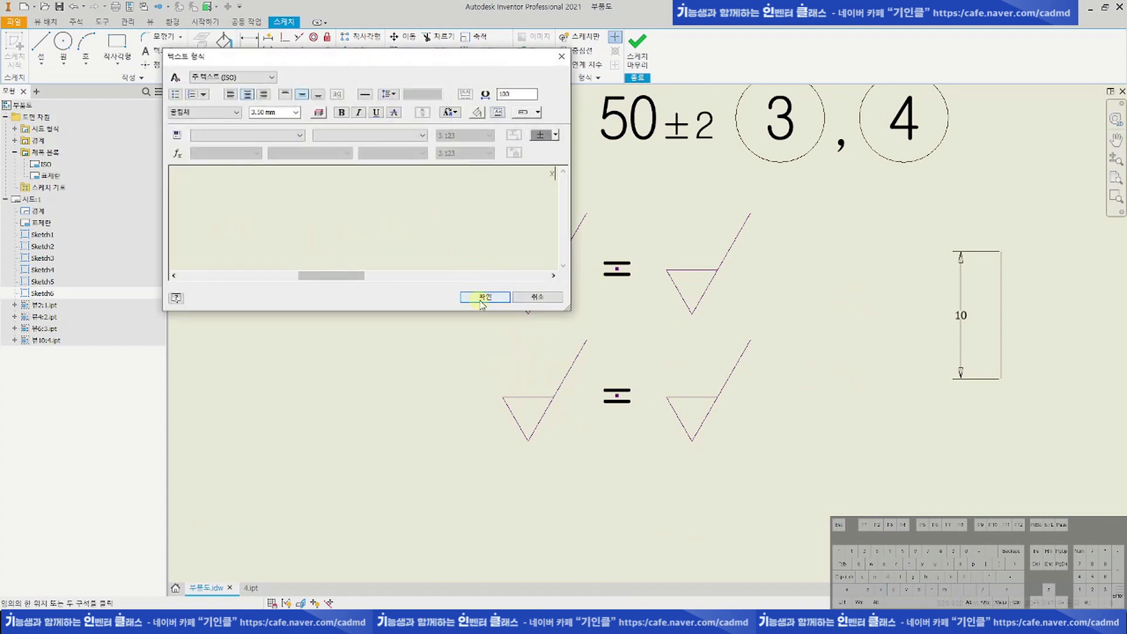
left_click(478, 298)
- Look up the x roughness value in the PDF and place the text 3.2, 2.5 mm high, above the second row's other triangle
key("alt+Tab")
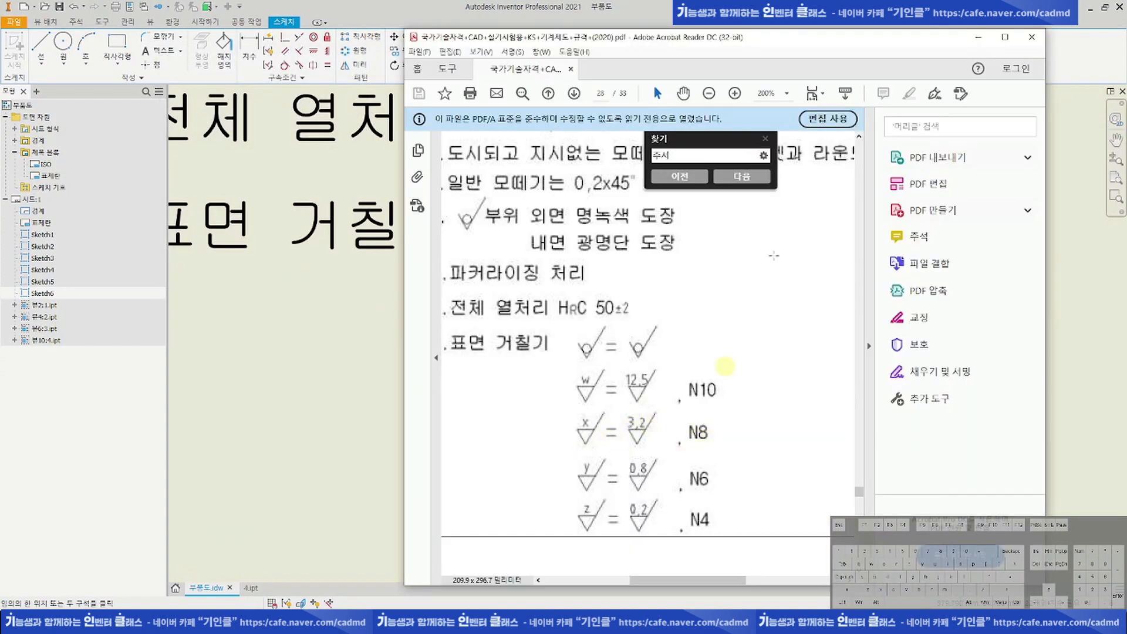
key("alt+Tab")
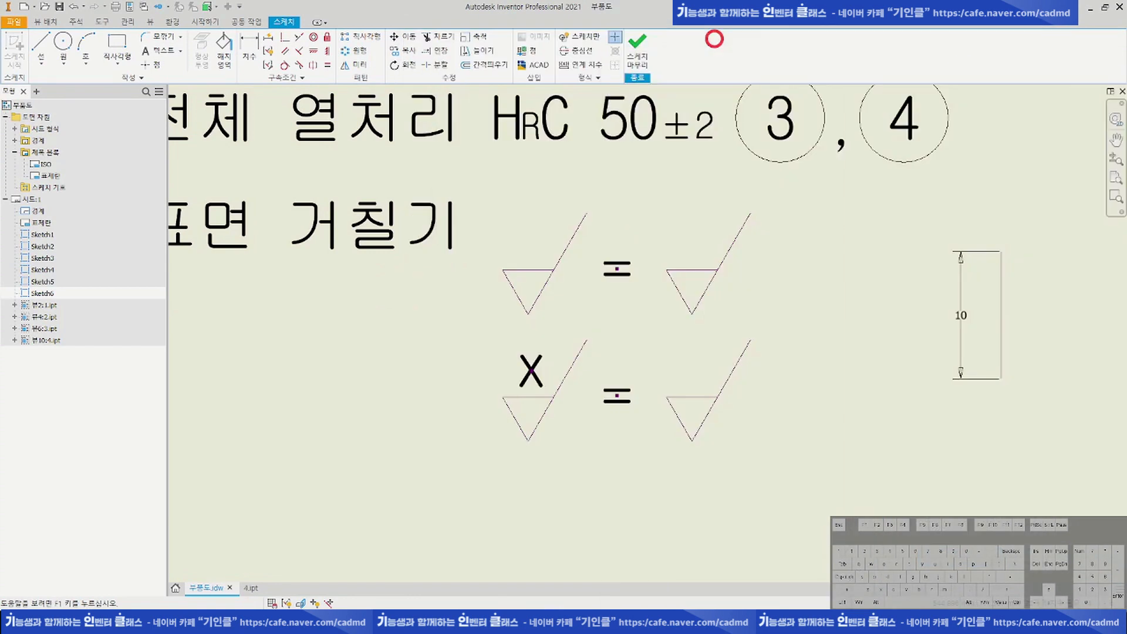
left_click(693, 364)
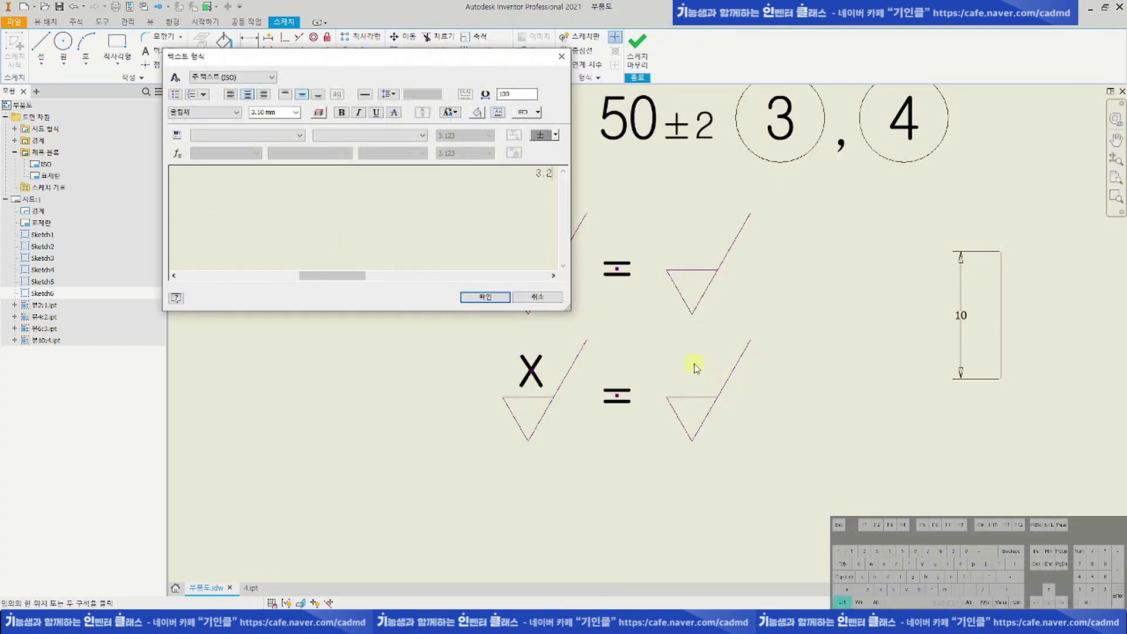
key("ctrl+Return")
key("Escape")
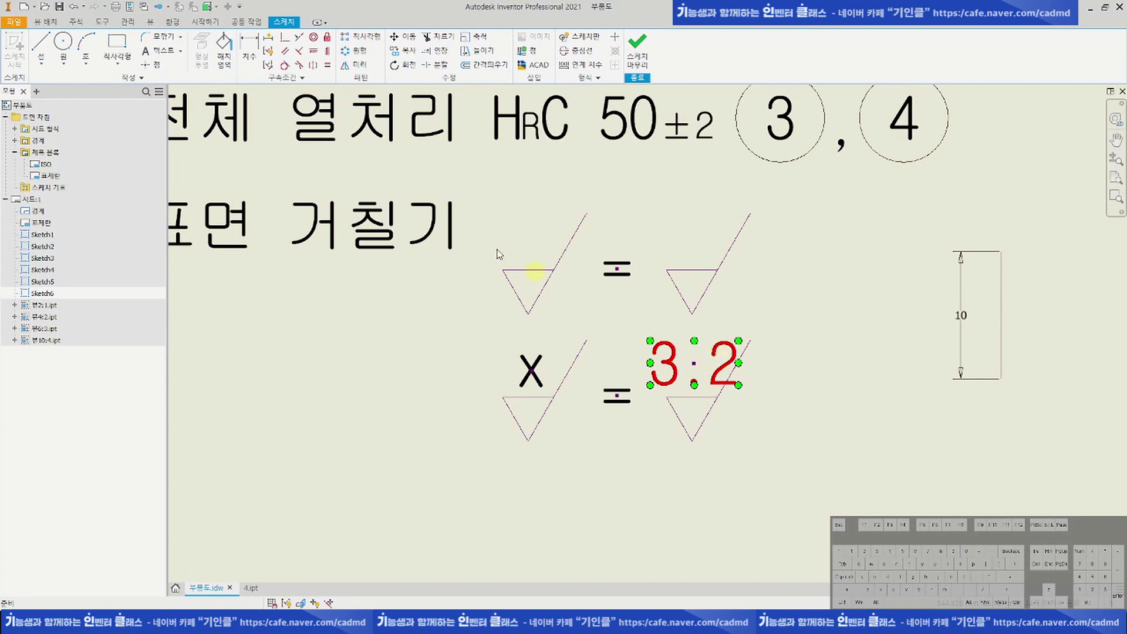
left_click(275, 111)
type("2.5")
key("Return")
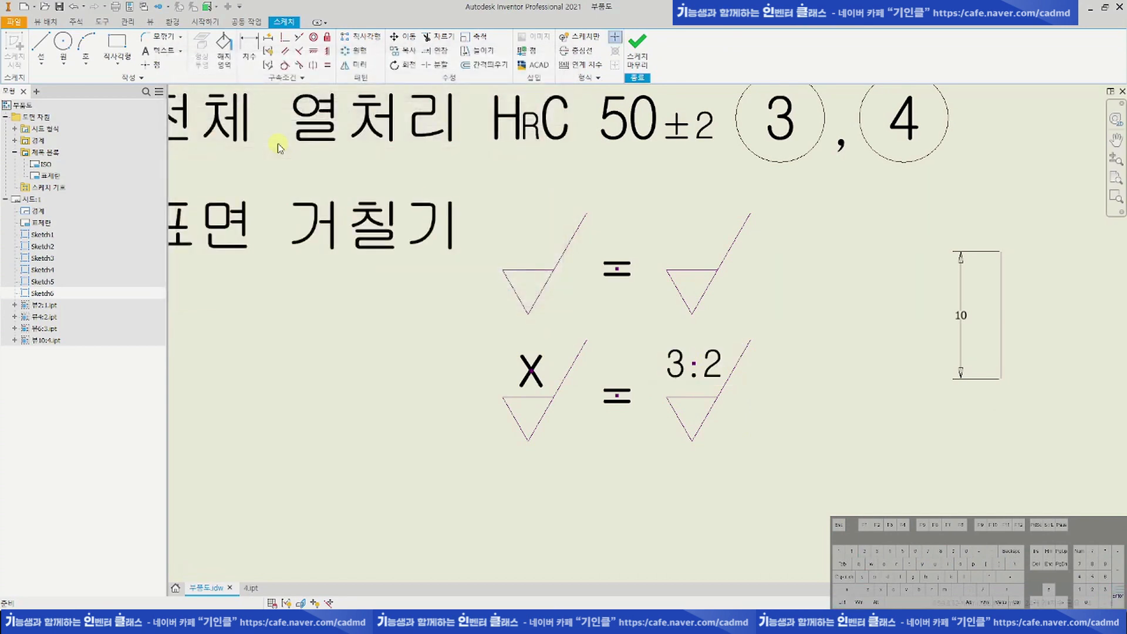
- Move the 3.2 text slightly down so it sits closer to its triangle
scroll(737, 376, "up", 2)
left_click_drag(678, 356, 680, 360)
mouse_move(420, 360)
left_mouse_down()
mouse_move(528, 384)
mouse_move(586, 382)
left_mouse_up()
key("F3")
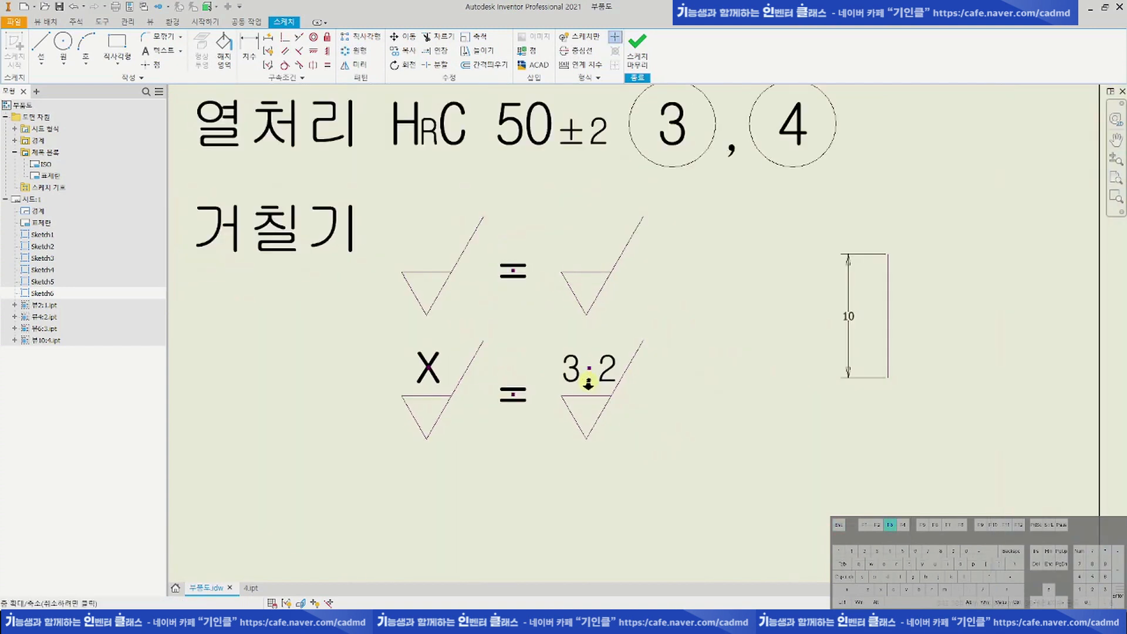
- Add a comma and the text N8 after the 3.2 symbol, with N8 level with the = sign
left_click(680, 422)
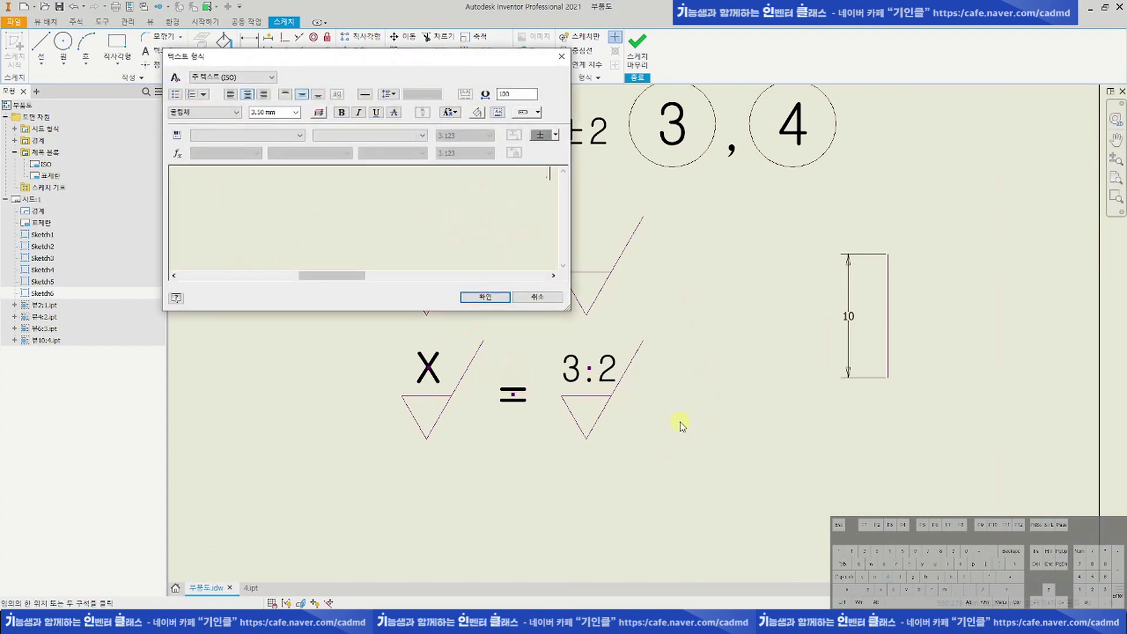
type(", N8")
key("ctrl+Return")
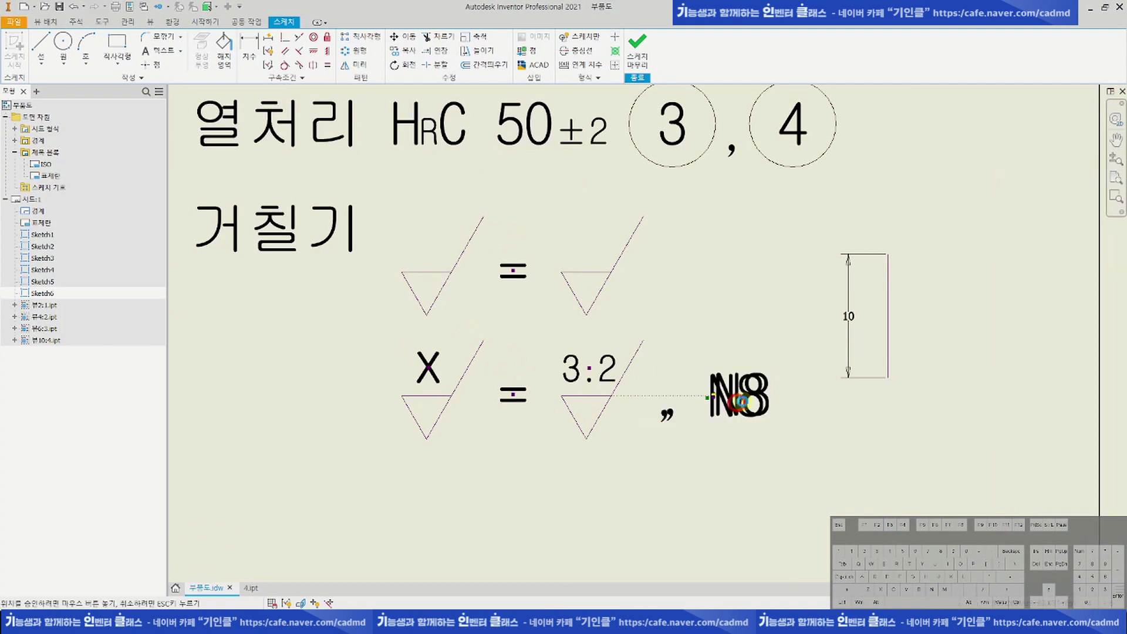
left_click(666, 295)
double_click(666, 295)
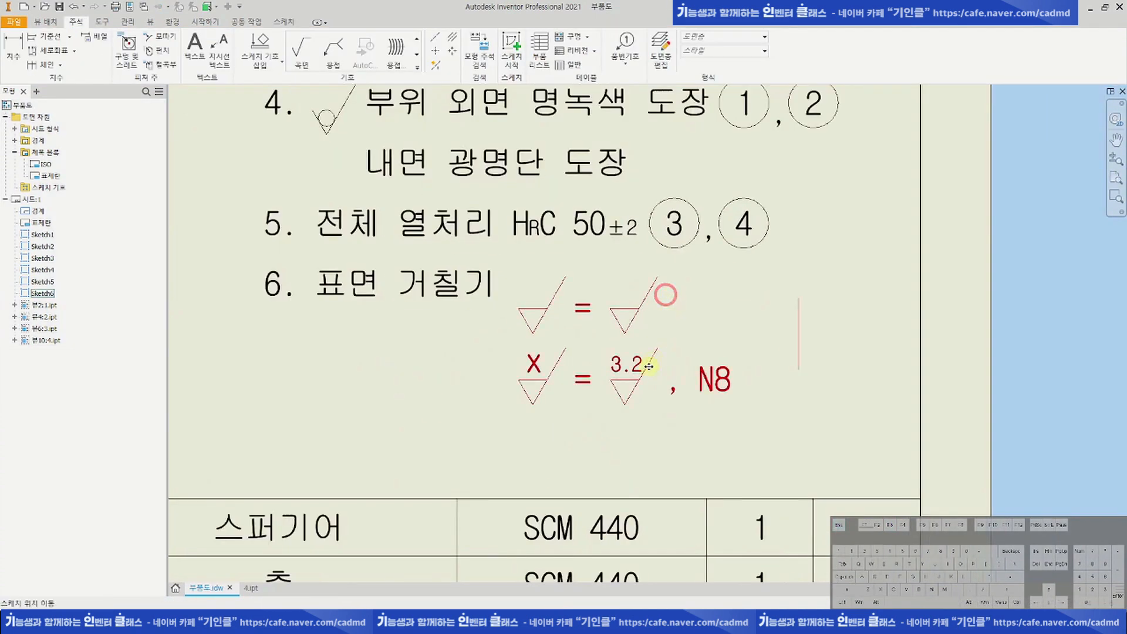
- Copy the complete X = 3.2, N8 row 10 mm down, using the reference line's endpoints
left_click_drag(737, 357, 493, 430)
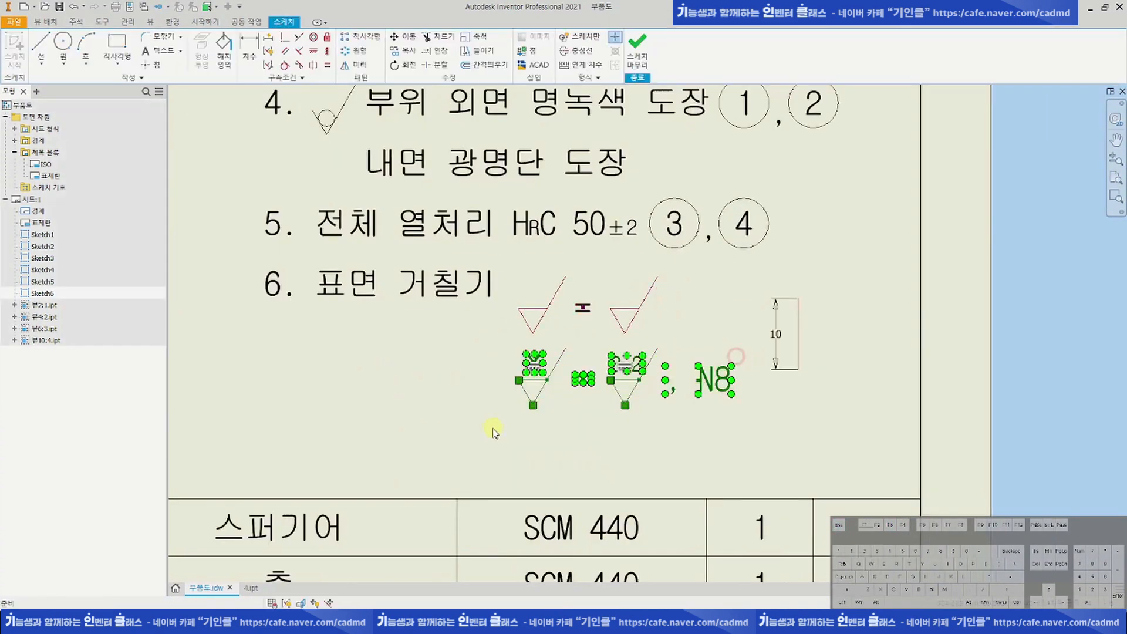
left_click(403, 54)
left_click(262, 114)
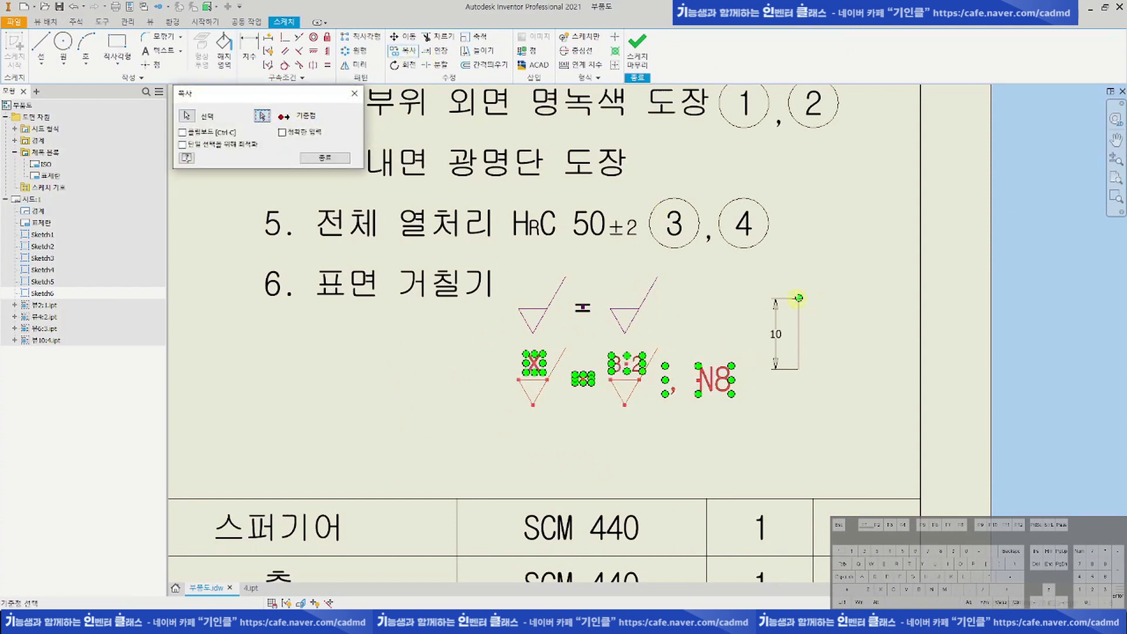
left_click(799, 298)
left_click(799, 369)
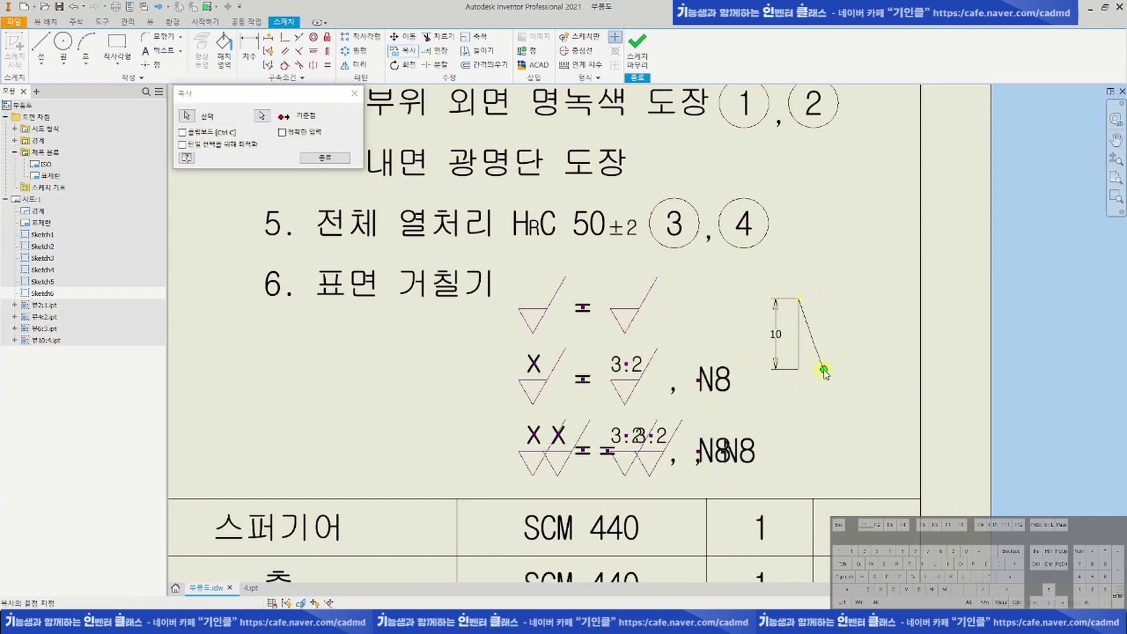
scroll(725, 375, "down", 1)
key("Escape")
middle_click_drag(704, 408, 712, 382)
key("Escape")
- Copy the lowest roughness row another 10 mm down, using the reference line's endpoints, and finish the sketch
left_click_drag(811, 376, 467, 465)
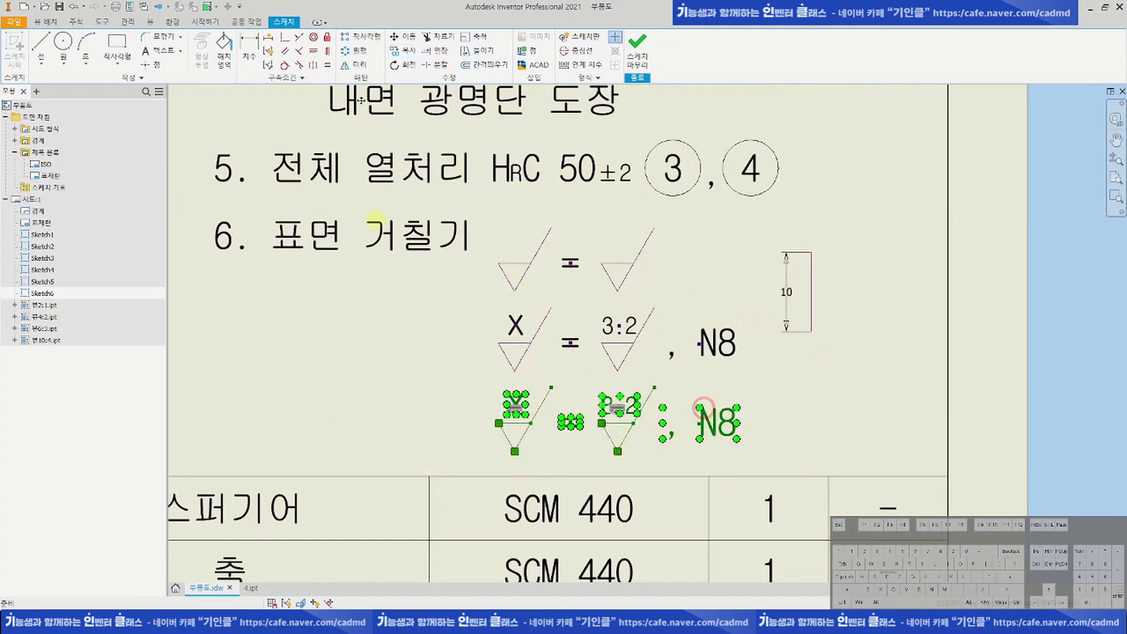
left_click(404, 51)
left_click(263, 117)
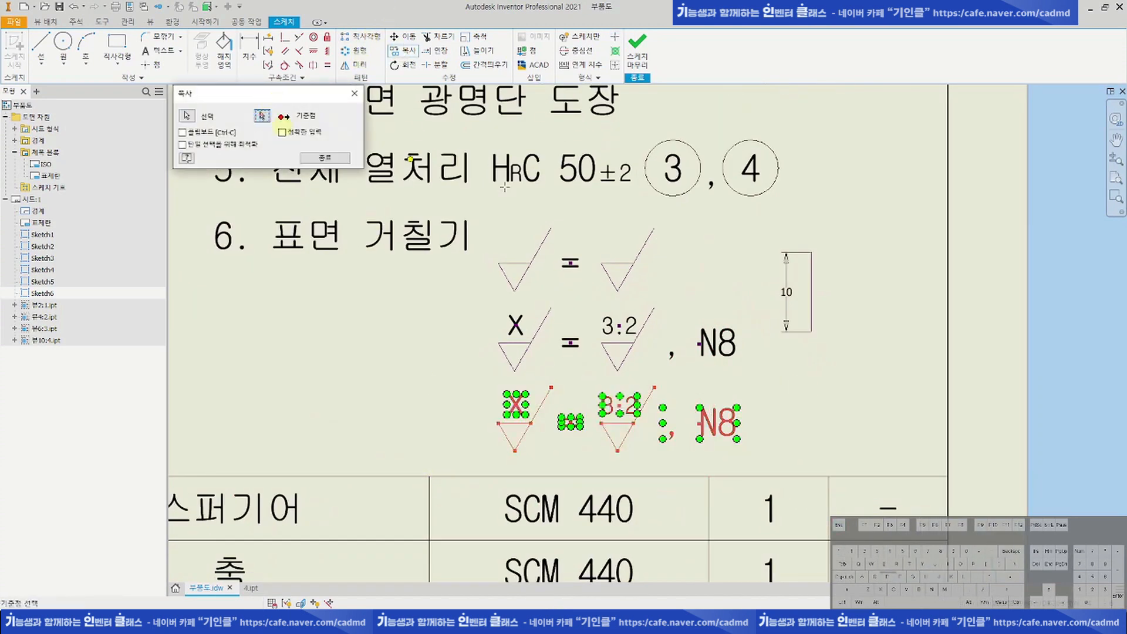
left_click(807, 254)
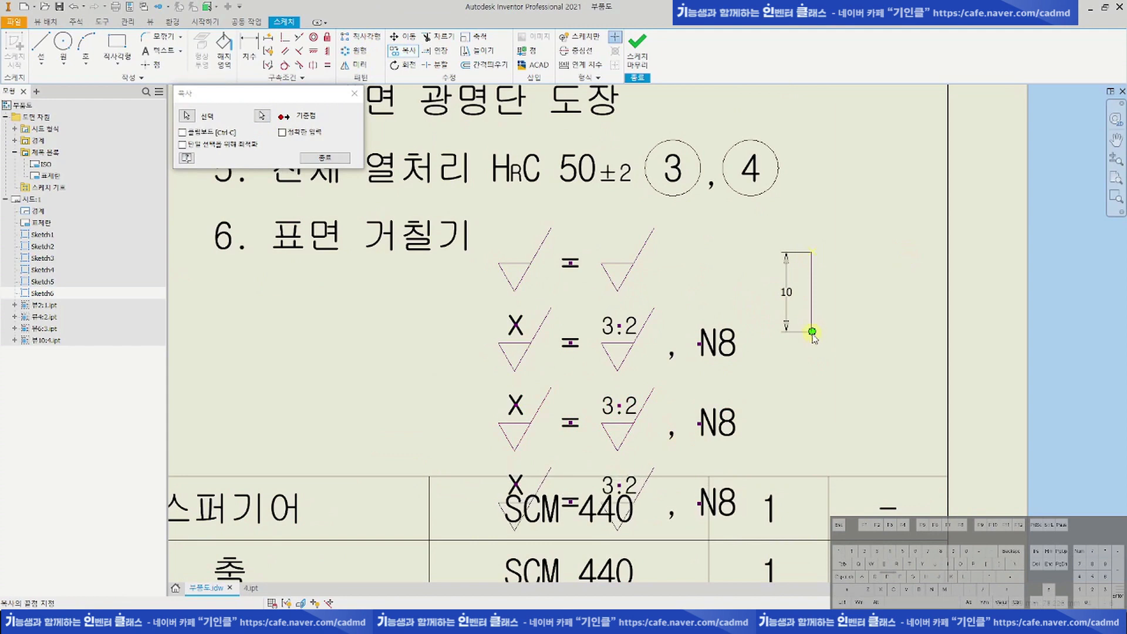
key("Escape")
scroll(810, 329, "down", 5)
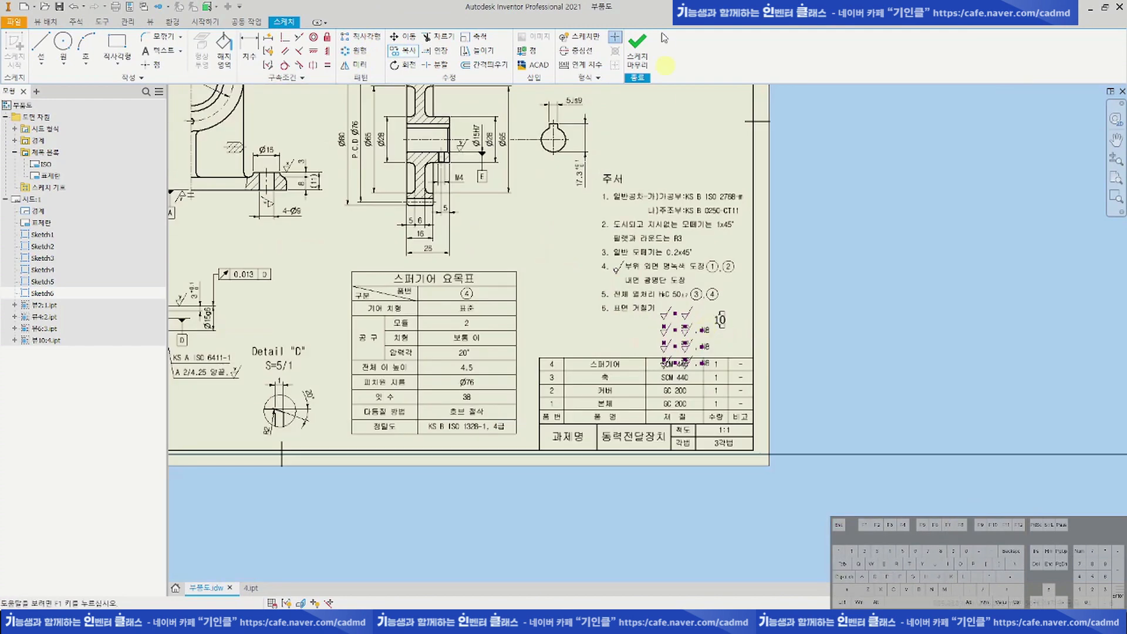
left_click(637, 55)
- Move the notes text and roughness list up clear of the parts table, and place the surface symbol before 부위 in note 4
scroll(693, 329, "up", 4)
left_click_drag(691, 330, 693, 288)
scroll(677, 431, "up", 3)
mouse_move(675, 435)
left_mouse_down()
mouse_move(678, 385)
mouse_move(678, 400)
left_mouse_up()
left_click_drag(662, 345, 662, 380)
scroll(568, 382, "down", 5)
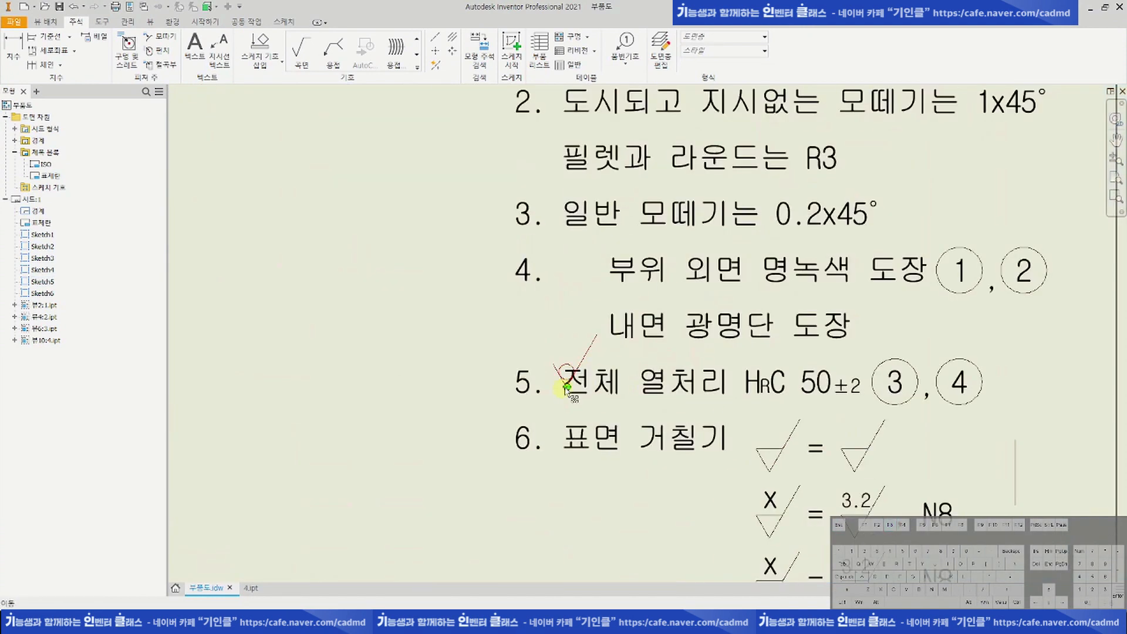
left_click_drag(573, 399, 577, 300)
- Reopen the roughness list sketch and change the letter over the third row's first triangle to y
scroll(600, 322, "up", 4)
scroll(598, 316, "down", 5)
scroll(606, 325, "up", 6)
middle_click_drag(820, 347, 789, 322)
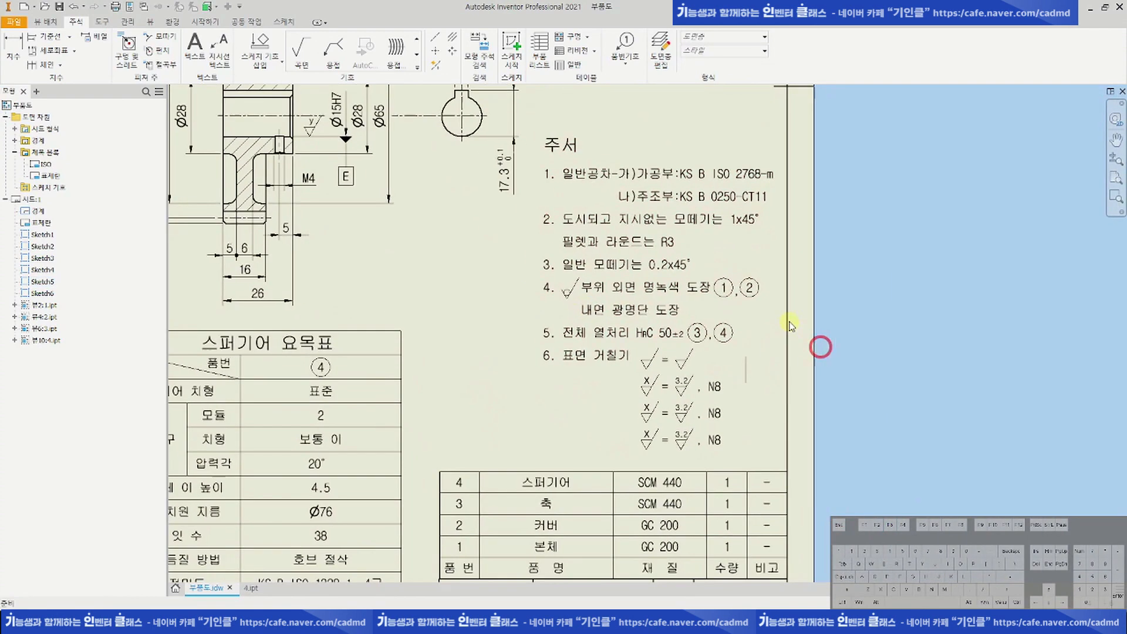
scroll(788, 323, "down", 4)
double_click(706, 416)
middle_click_drag(666, 492, 694, 400)
scroll(546, 425, "down", 1)
scroll(546, 426, "down", 3)
double_click(546, 373)
type("y")
left_click(485, 297)
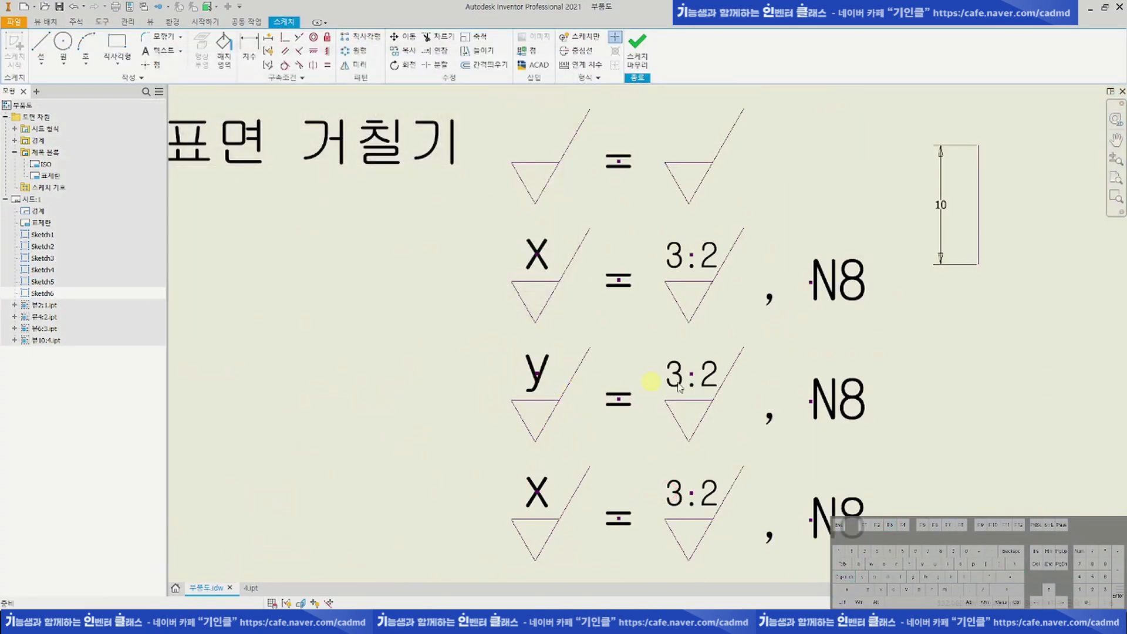
- Change the third row's roughness value to 0.8 and its grade to N6
double_click(708, 378)
type("0:8")
left_click(485, 298)
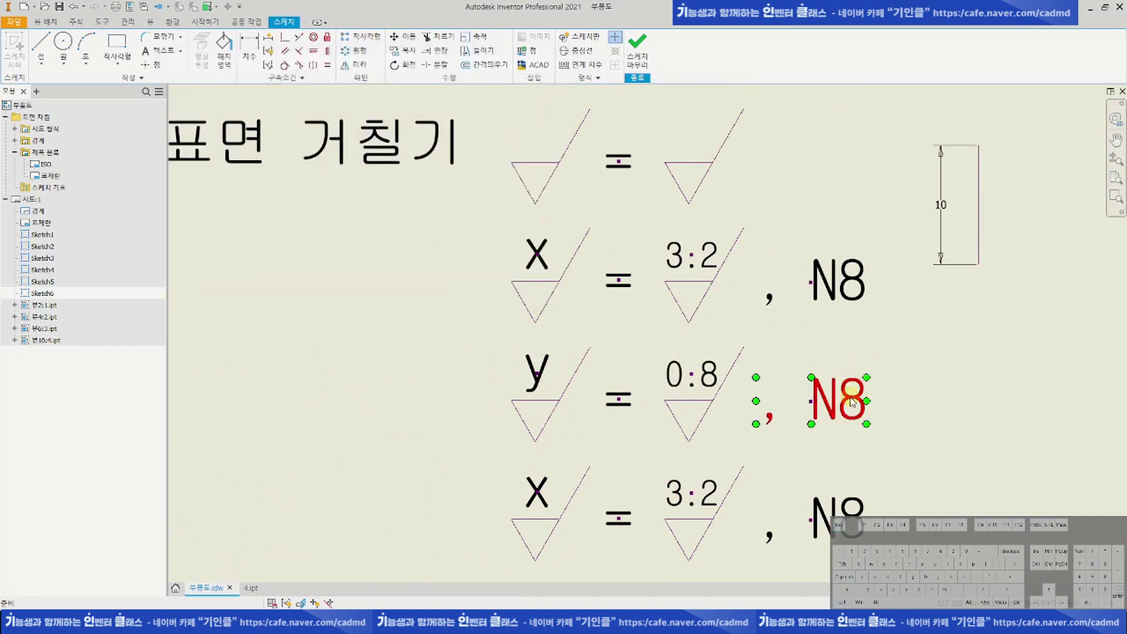
double_click(806, 390)
key("ctrl+Return")
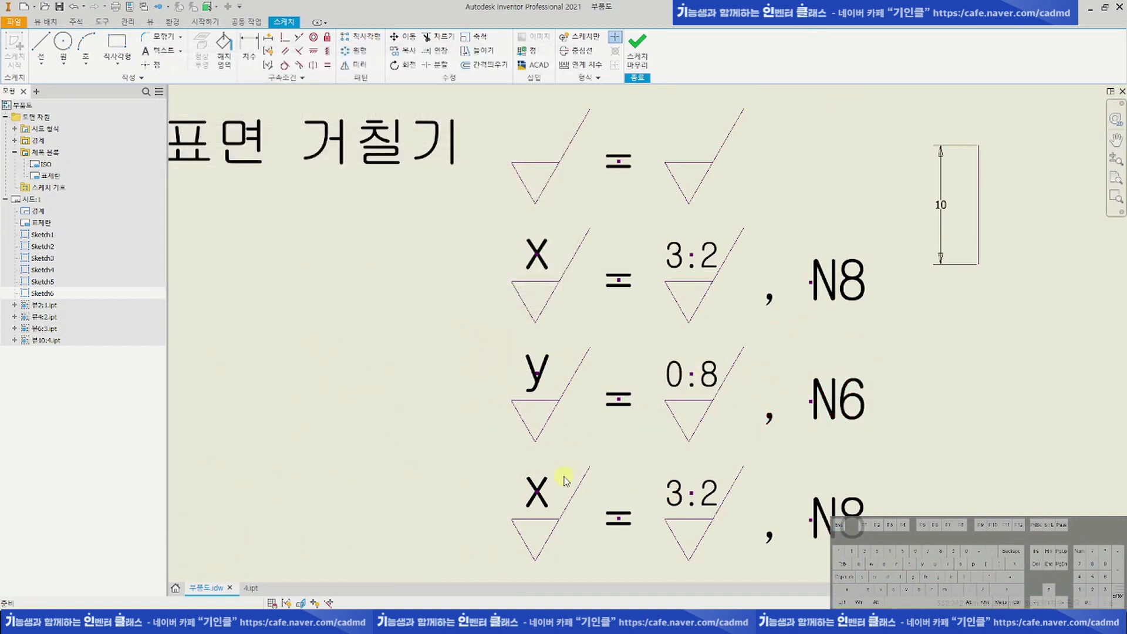
key("Escape")
- Change the fourth row's texts to z, 0.2 and N4
double_click(547, 489)
type("z")
key("ctrl+Return")
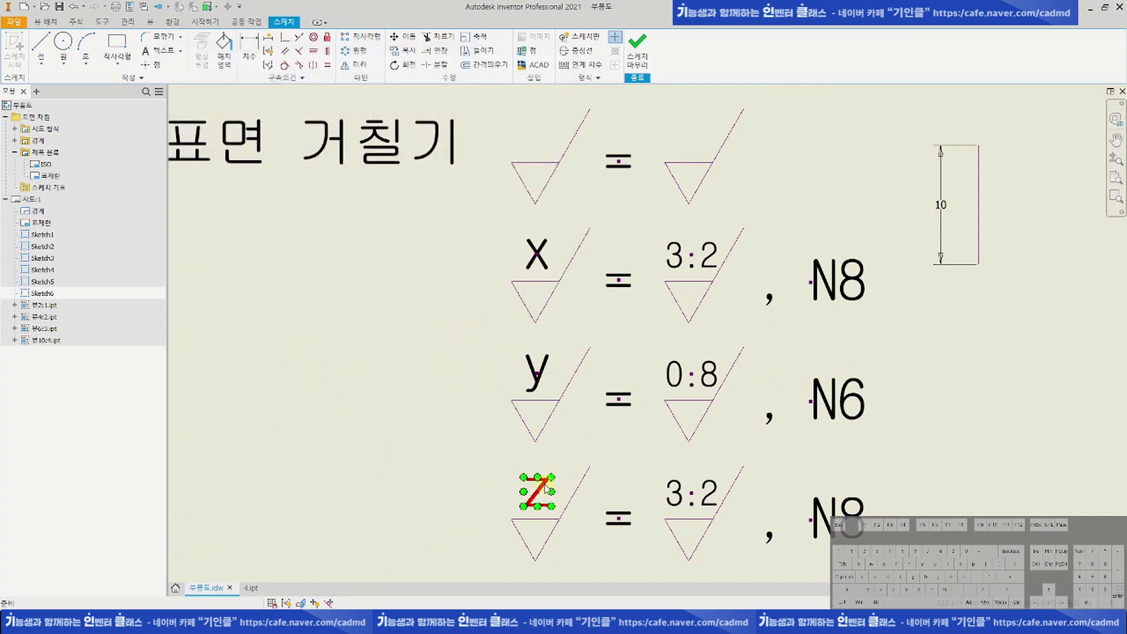
double_click(706, 496)
type("0:2")
key("ctrl+Return")
key("BackSpace")
type("4")
key("ctrl+Return")
- Delete the 10 mm reference line and fix the lines of the first row's two roughness symbols in place
scroll(737, 443, "down", 3)
middle_click_drag(695, 271, 687, 297)
scroll(627, 267, "up", 2)
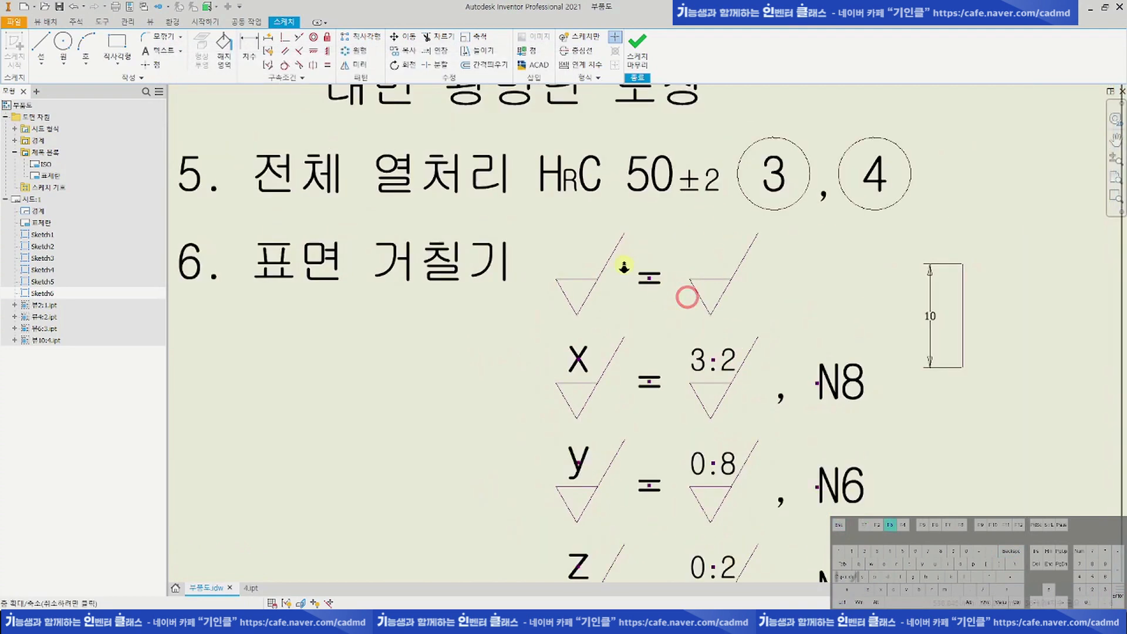
scroll(625, 267, "up", 1)
scroll(1009, 311, "down", 3)
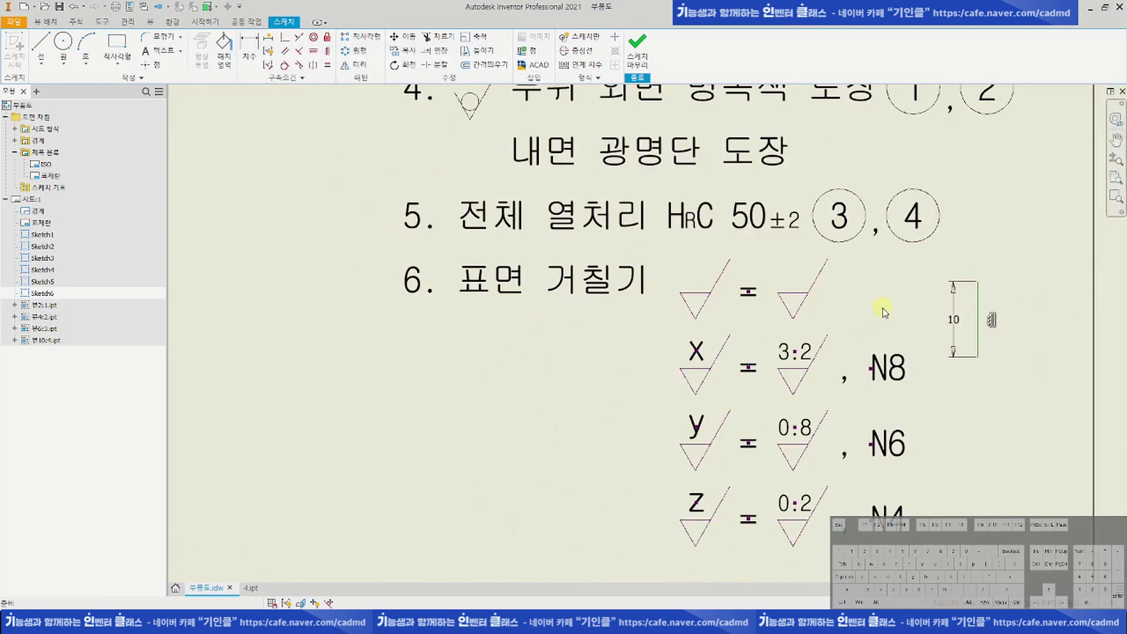
scroll(861, 304, "up", 5)
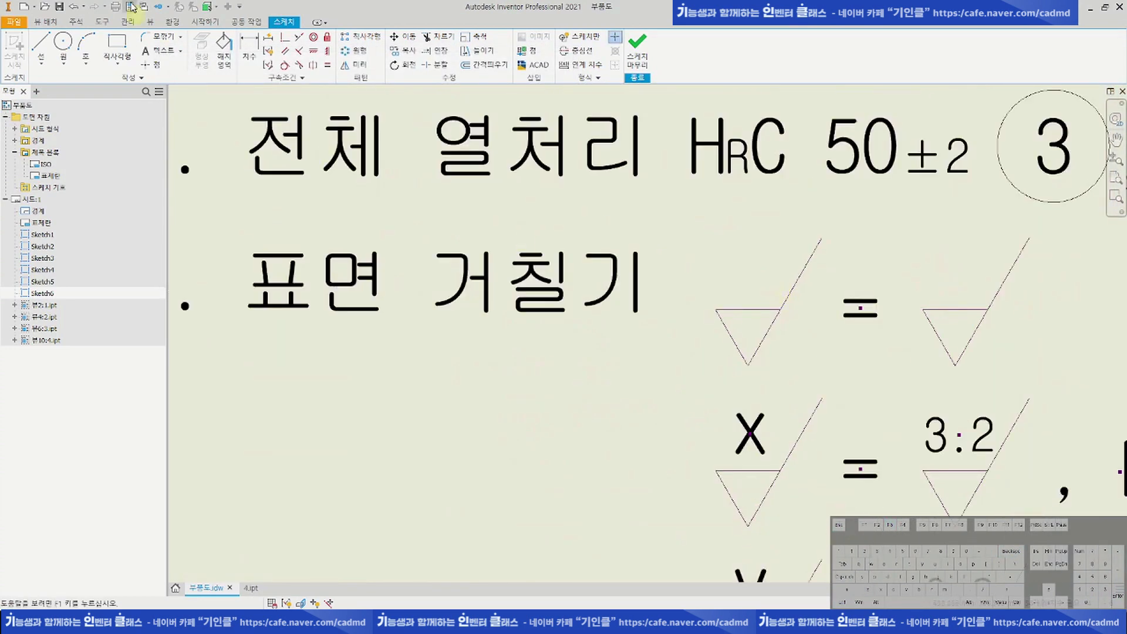
left_click_drag(965, 236, 819, 355)
left_click_drag(697, 239, 599, 349, "ctrl")
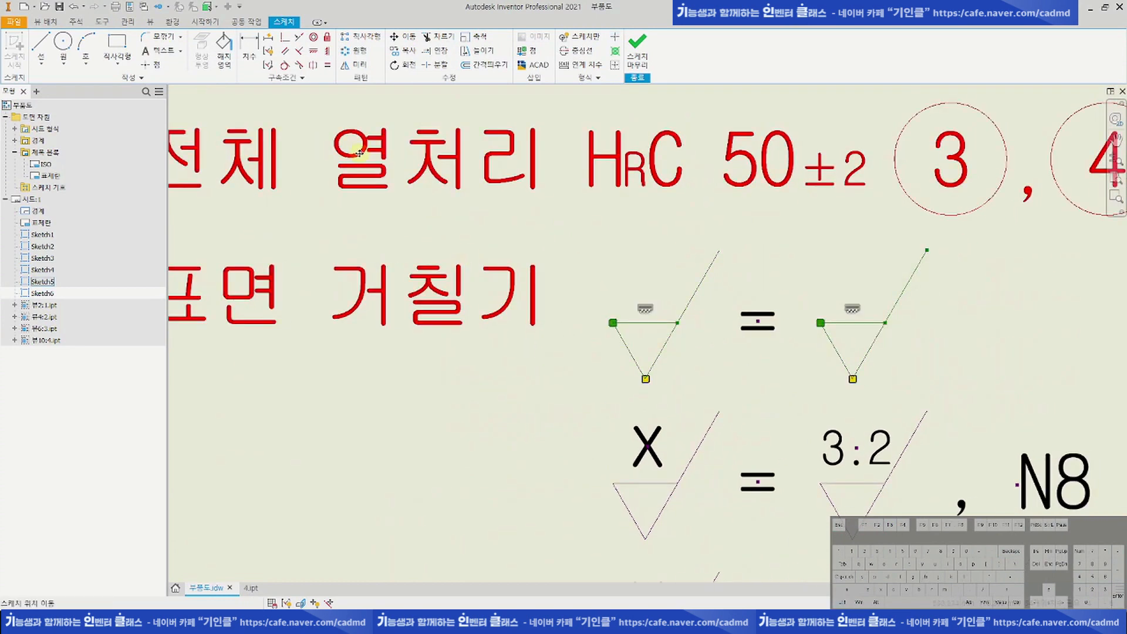
left_click(330, 39)
middle_click_drag(747, 238, 694, 247)
key("Escape")
- Draw a small circle inside each of the first row's two triangles
left_click(64, 42)
scroll(568, 325, "up", 3)
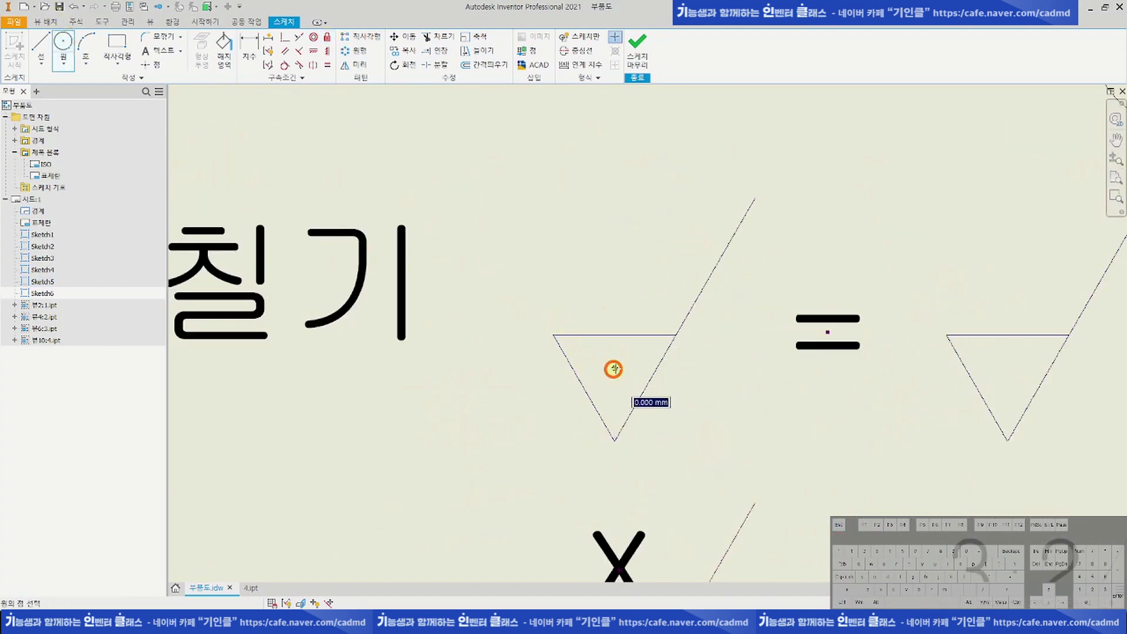
left_click(634, 352)
middle_click_drag(968, 379, 881, 379)
left_click(920, 367)
left_click(938, 352)
key("Escape")
- Make the circle before the first row's = sign tangent to all three sides of its triangle
left_click(286, 67)
left_click(531, 343)
left_click(527, 334)
left_click(482, 362)
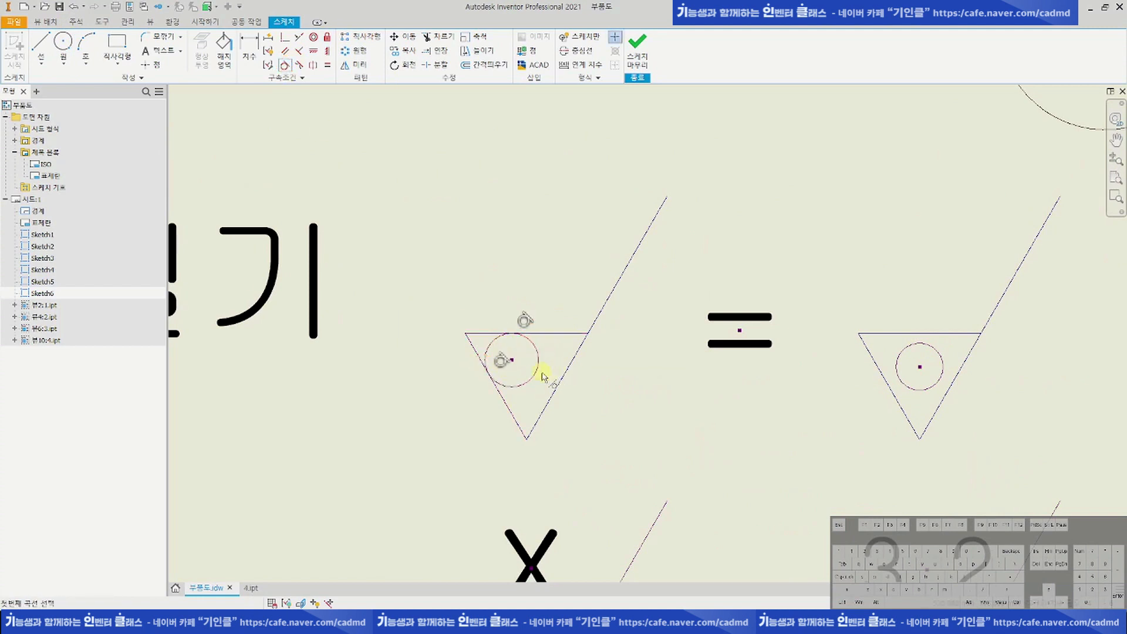
left_click(564, 381)
- Make the circle after the first row's = sign tangent to all three sides of its triangle
left_click(928, 345)
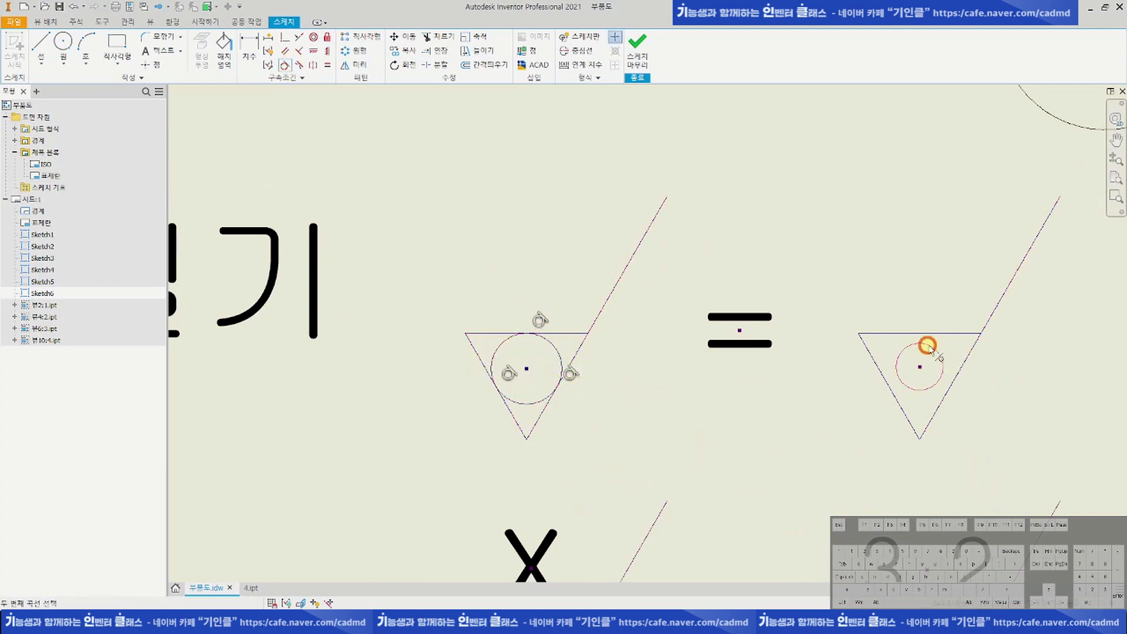
left_click(937, 334)
left_click(904, 347)
left_click(880, 364)
left_click(959, 370)
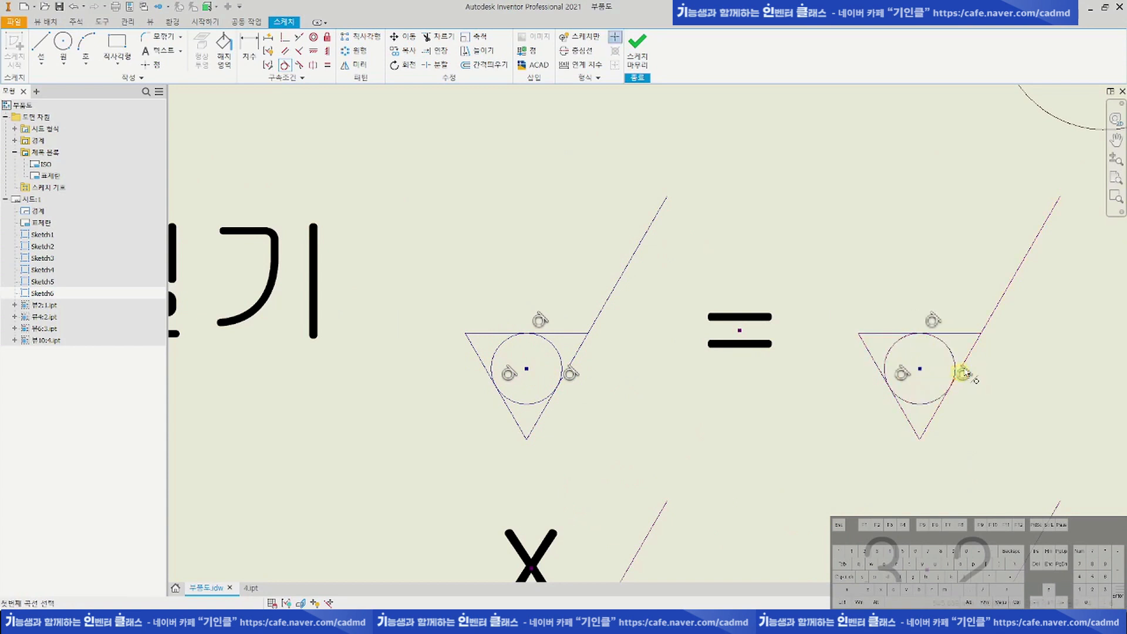
key("Escape")
- Convert the horizontal lines of the first row's two triangles to sketch-only geometry and finish the sketch
left_click(565, 339, "ctrl")
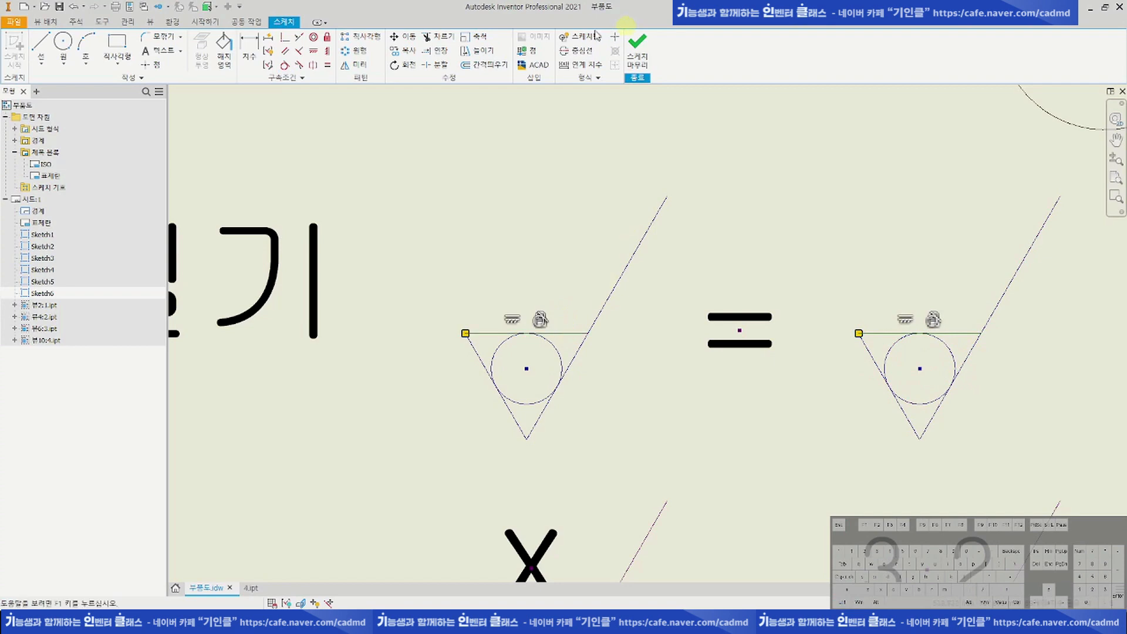
scroll(589, 364, "down", 6)
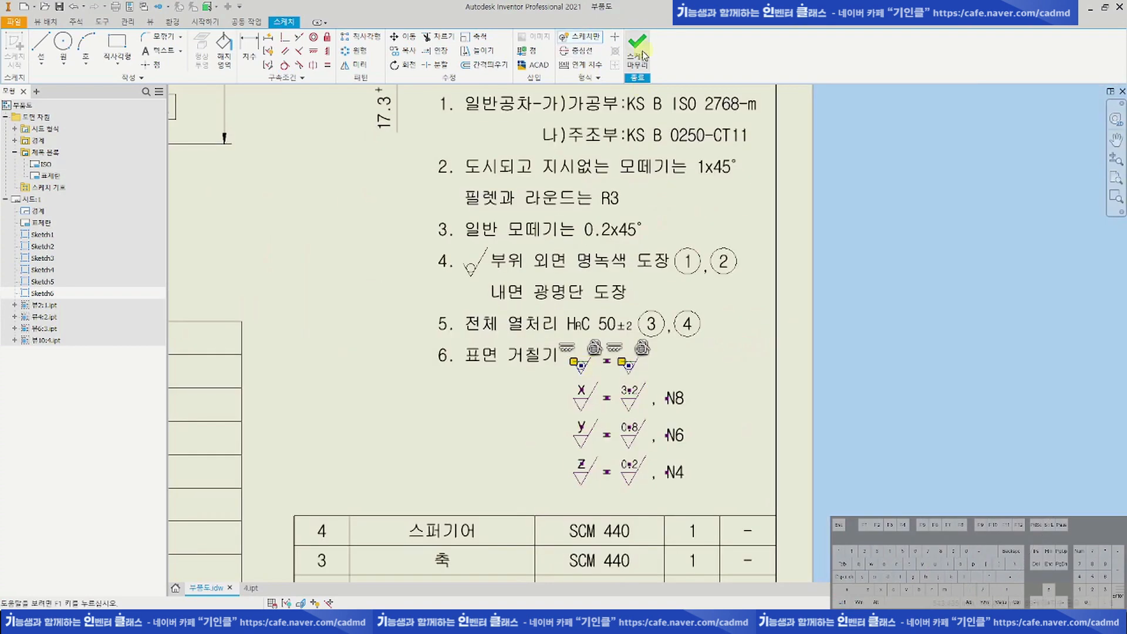
left_click(638, 56)
- Compare the finished notes with the reference PDF in Acrobat Reader, and view the whole drawing sheet in Inventor
scroll(646, 304, "down", 4)
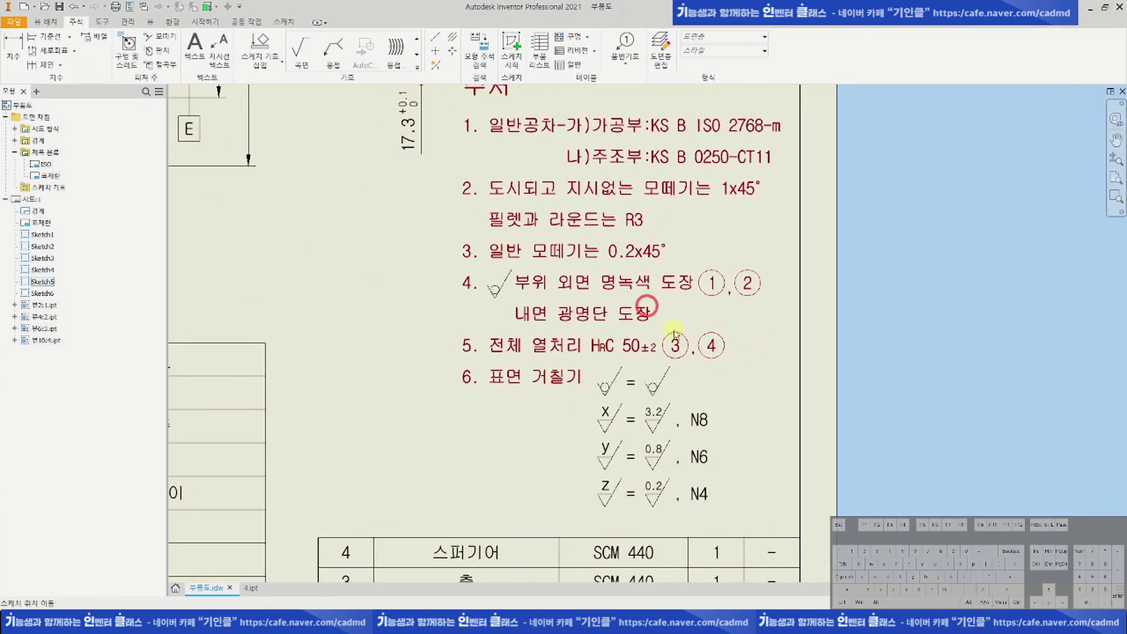
mouse_move(1126, 95)
left_mouse_down()
mouse_move(1017, 93)
mouse_move(965, 69)
left_mouse_up()
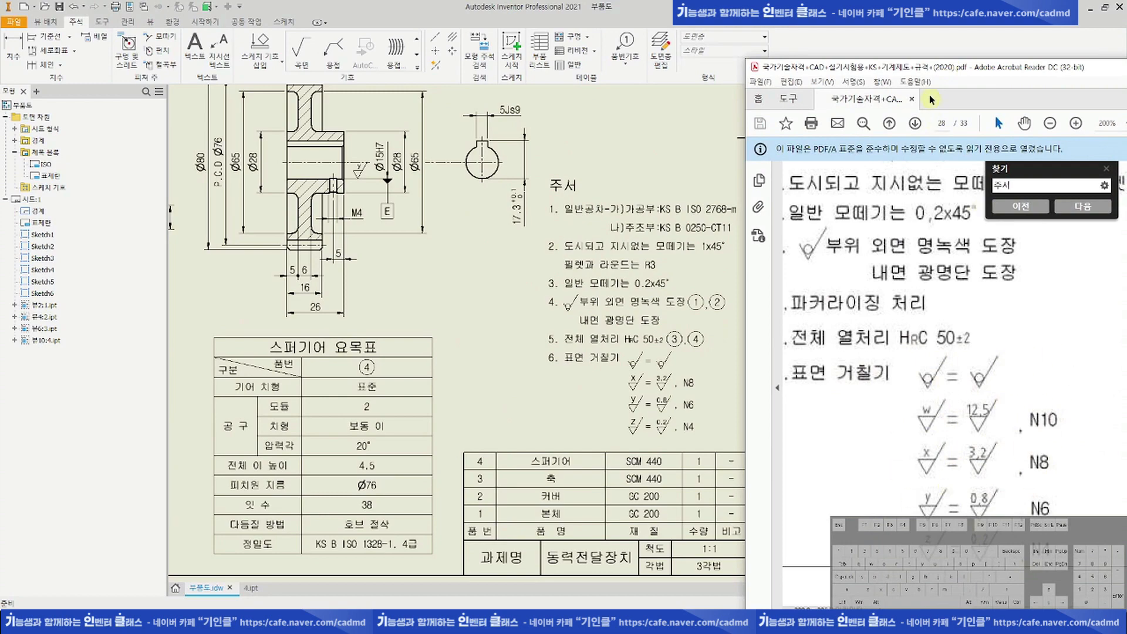
double_click(919, 65)
middle_click(819, 315)
middle_click(819, 314)
scroll(1016, 432, "up", 1)
middle_click(1016, 432)
middle_click(1017, 432)
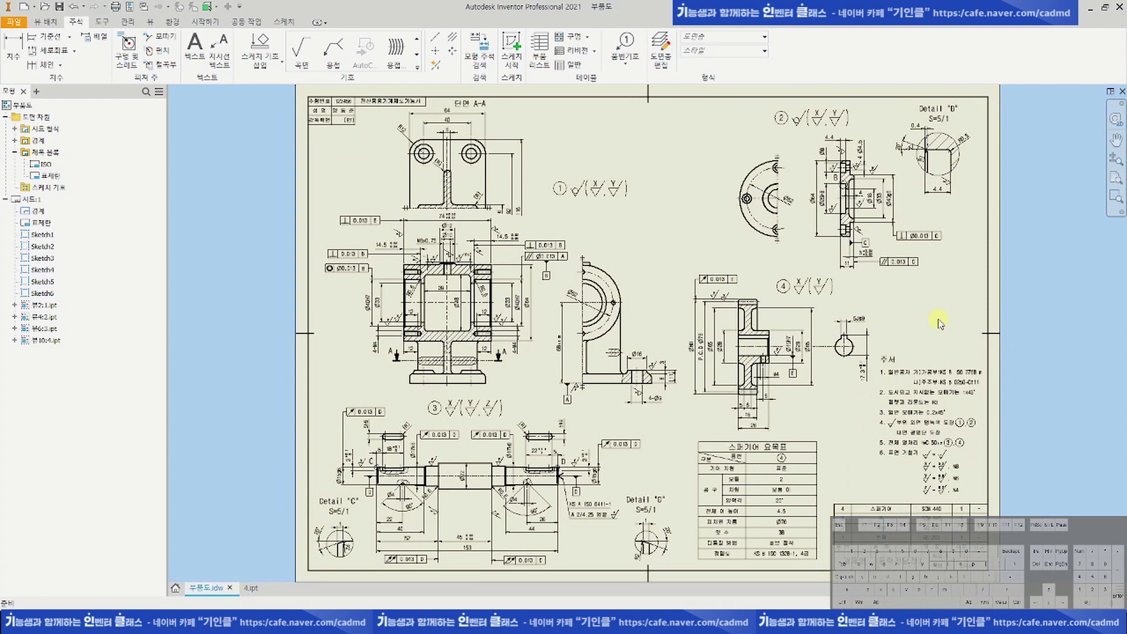